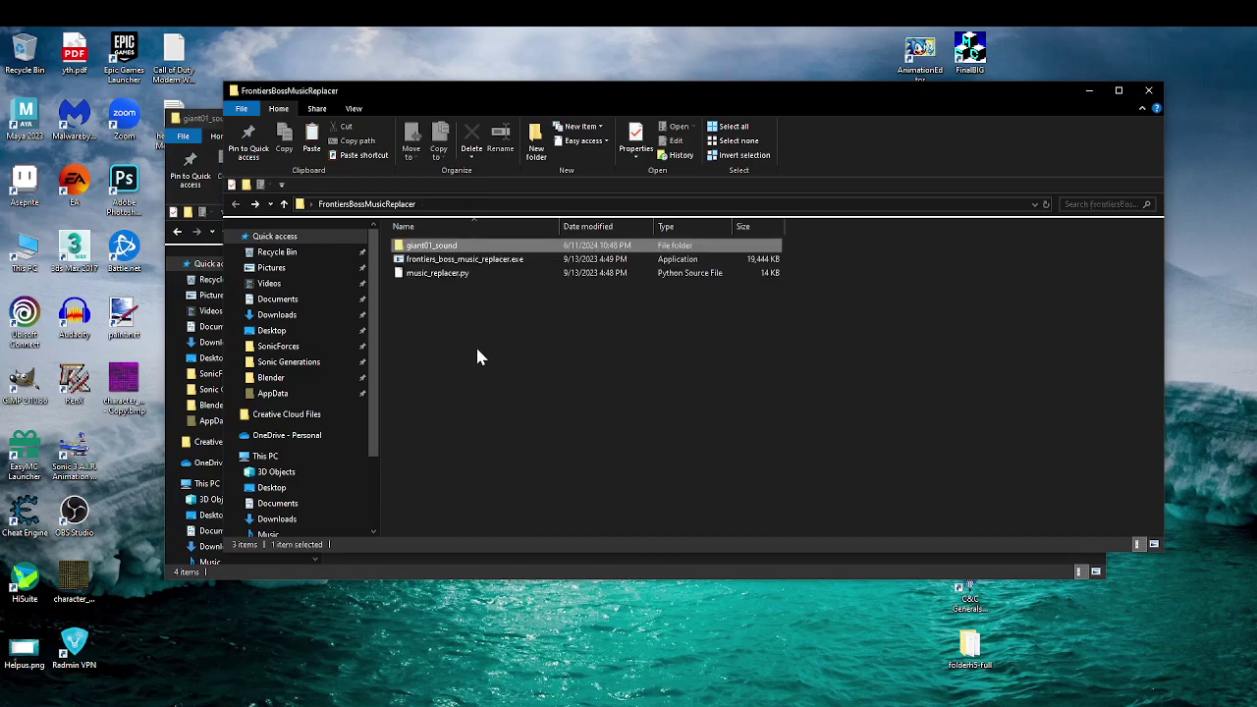
Step: Add bgm_boss01.awb from the giant01_sound folder to the foobar2000 playlist
left_click_drag(505, 87, 498, 128)
left_click(1092, 130)
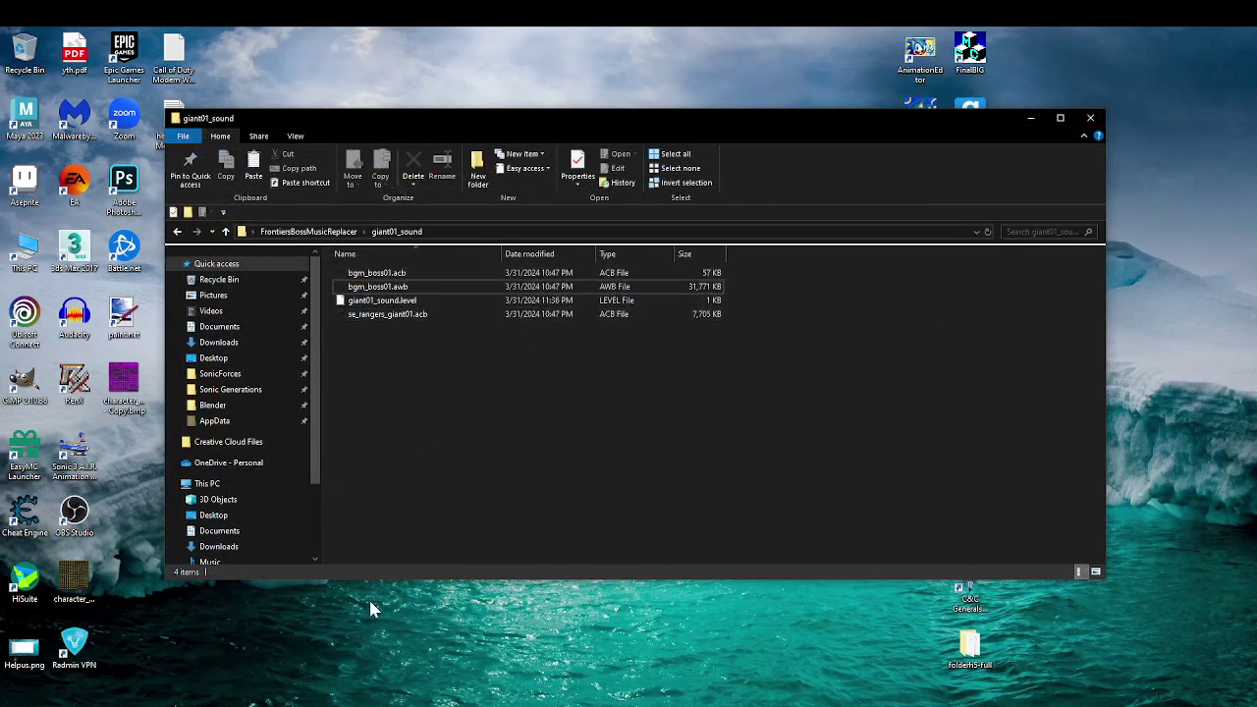
mouse_move(393, 691)
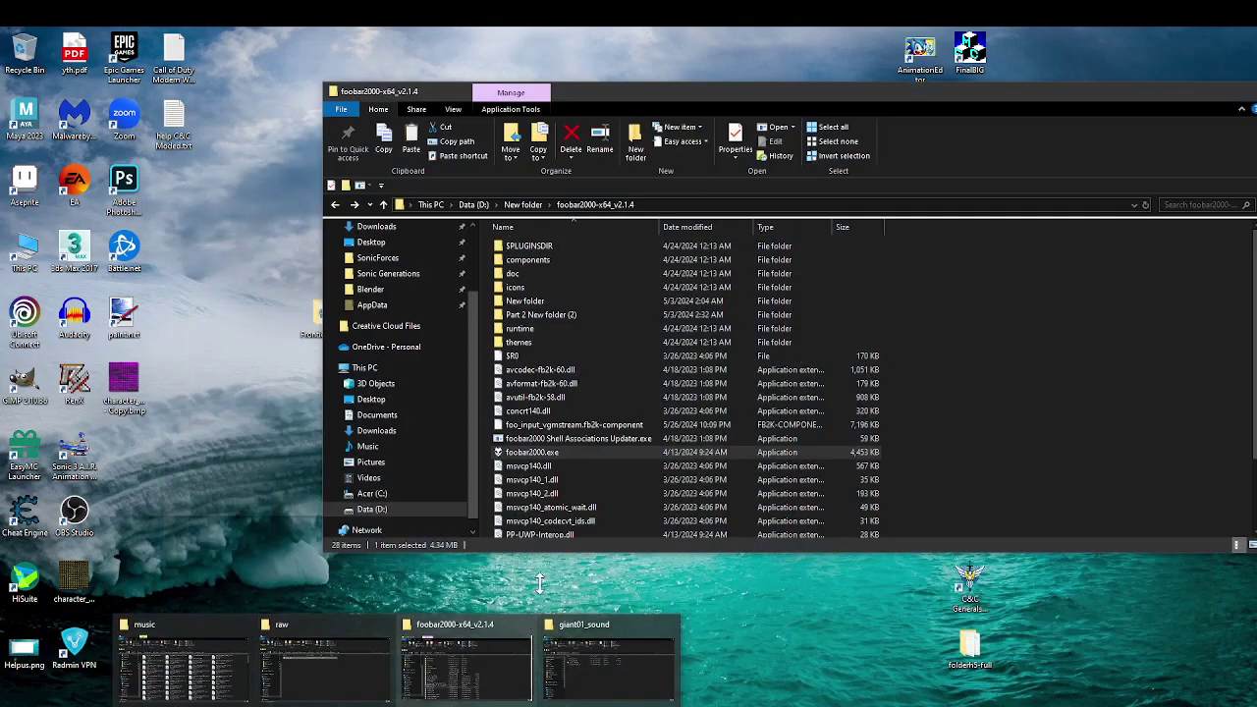
mouse_move(589, 638)
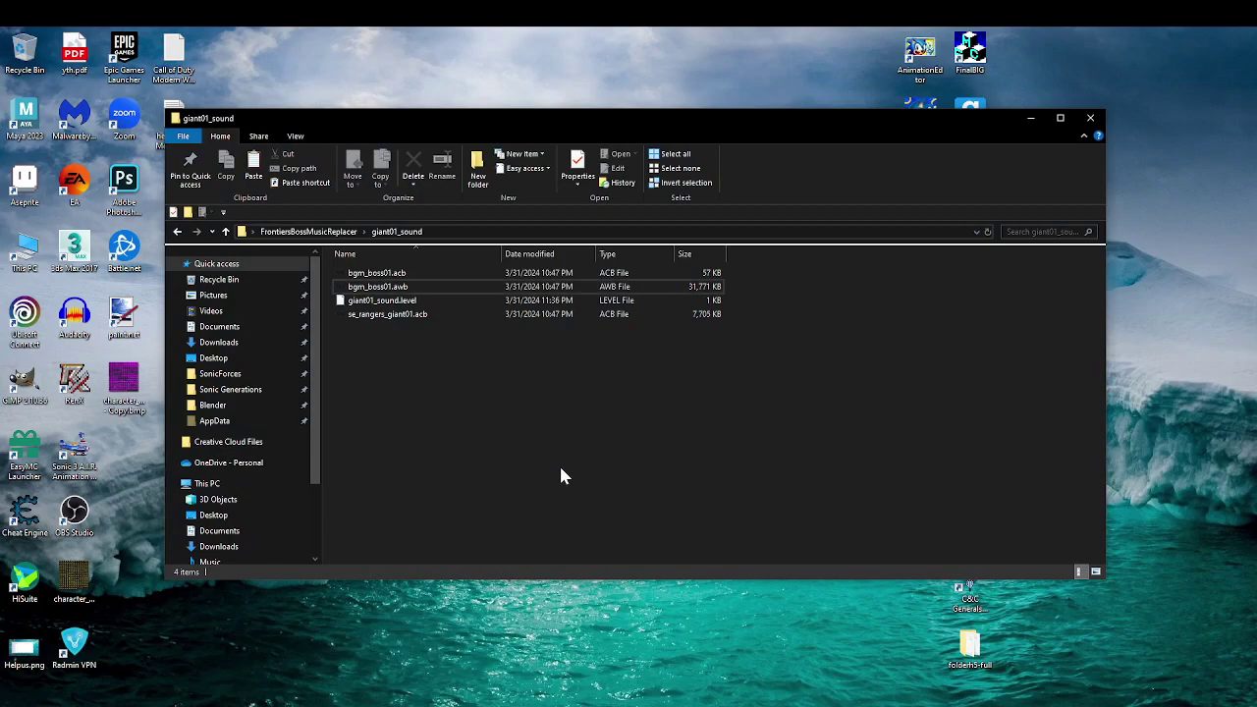
left_click(530, 695)
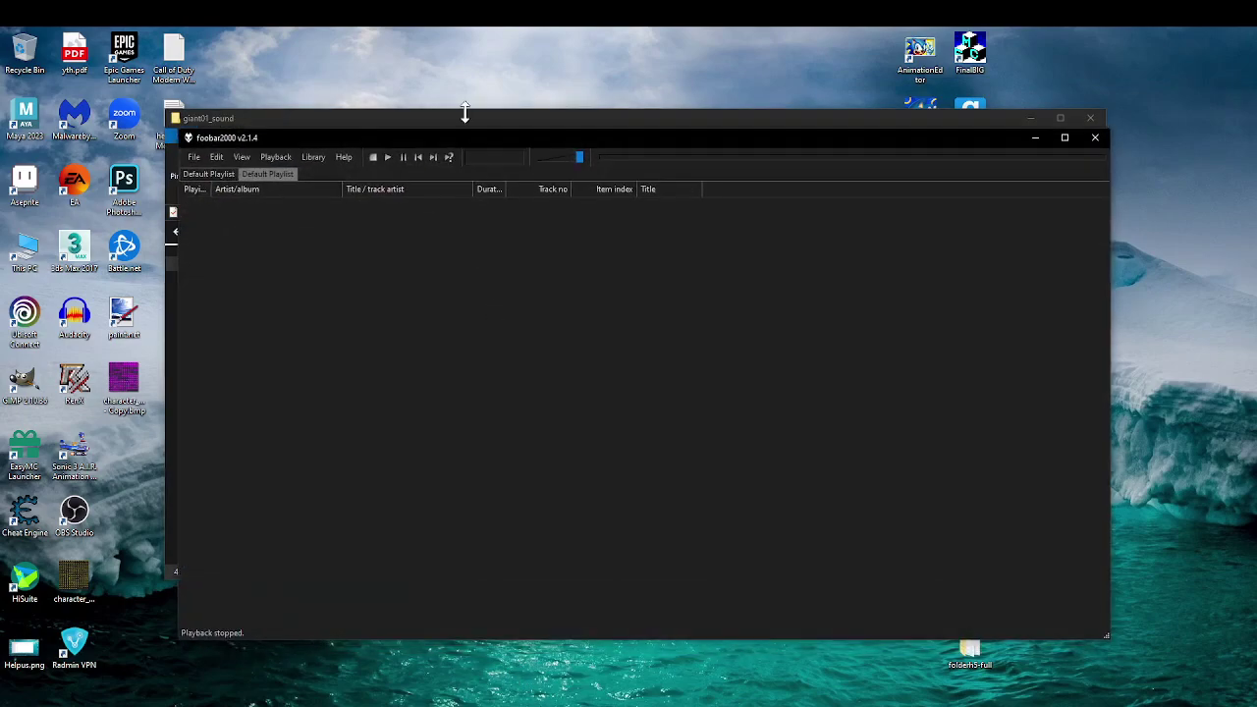
left_click_drag(468, 122, 596, 128)
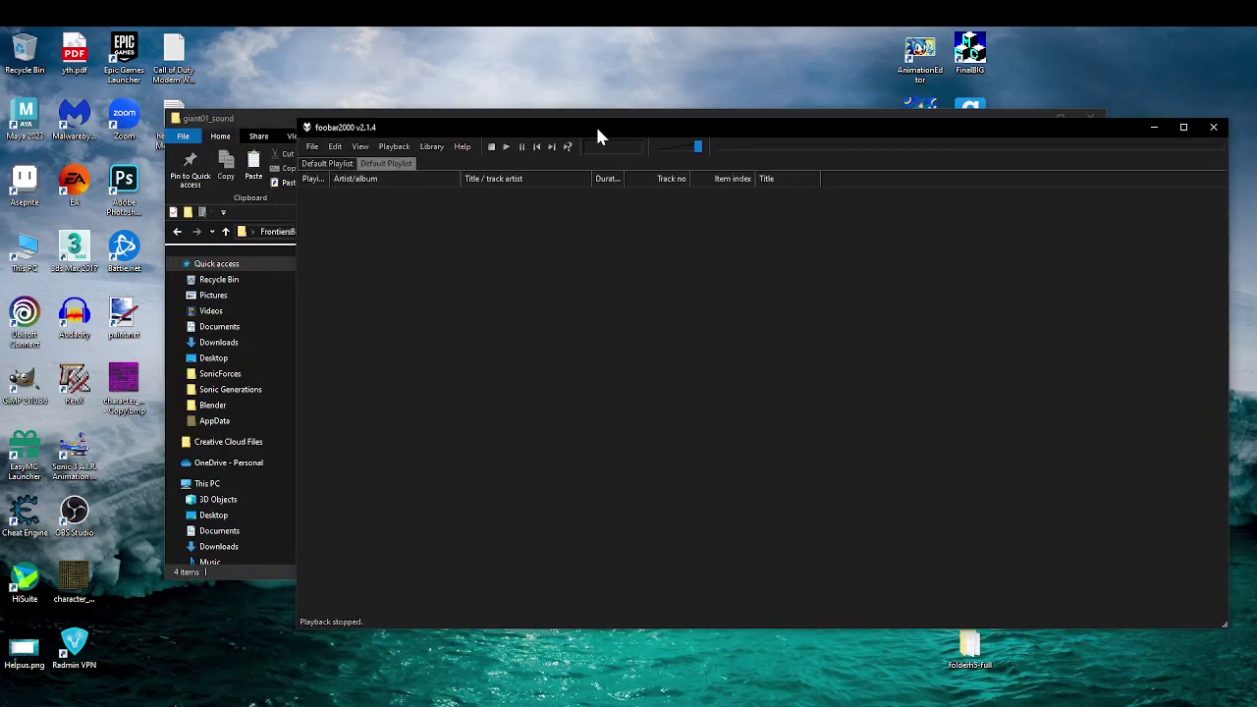
left_click(248, 127)
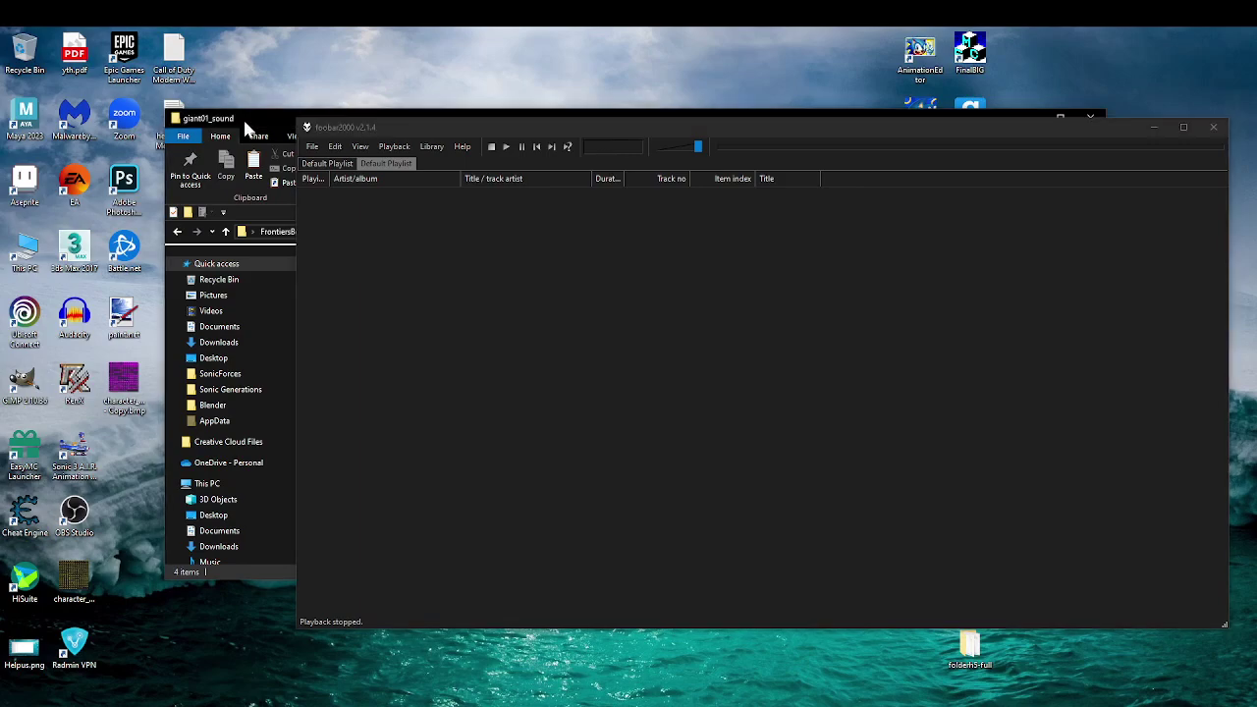
left_click(1151, 128)
left_click_drag(387, 286, 575, 434)
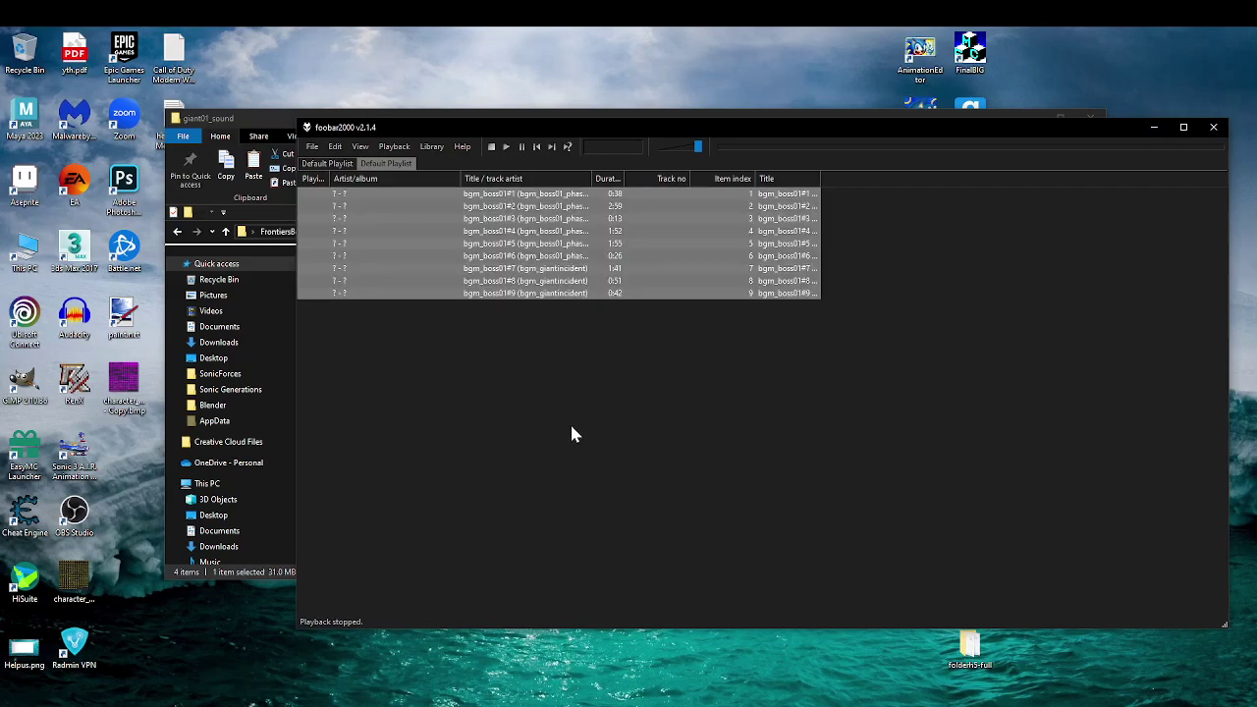
Step: Preview tracks bgm_boss01#3 to #6, skip to near the end of #6, pause playback and minimize the player
double_click(457, 206)
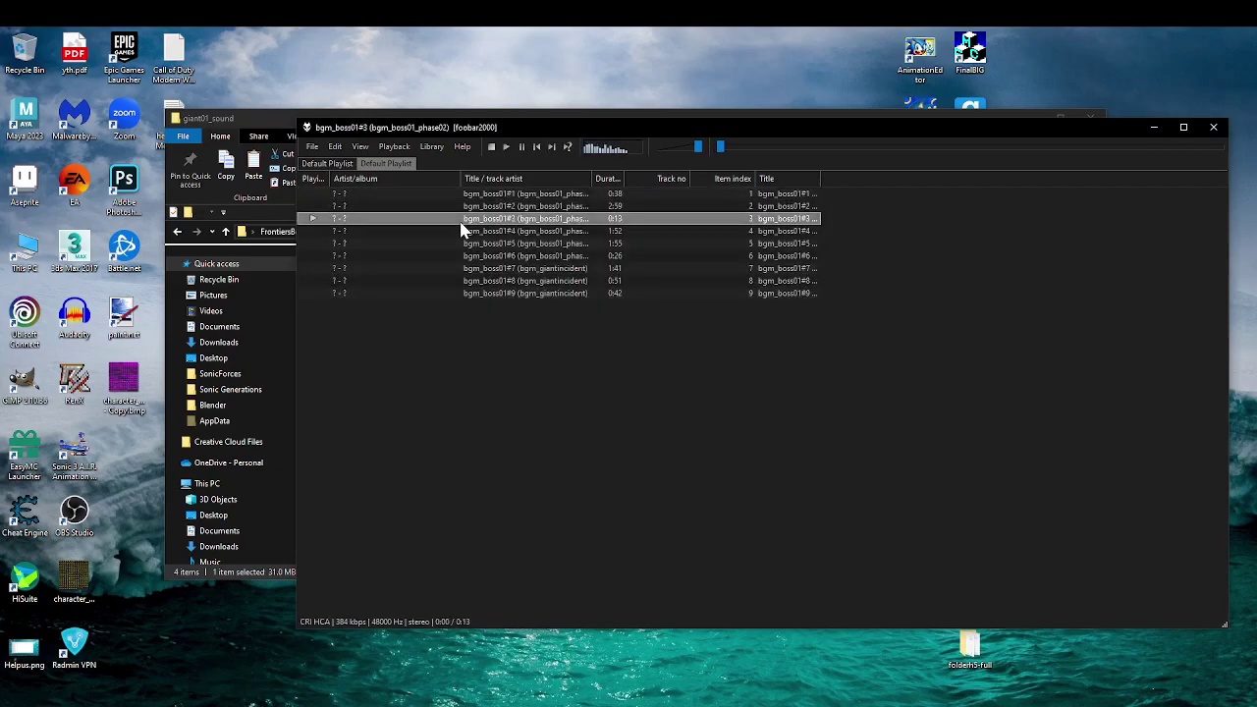
double_click(464, 231)
double_click(468, 245)
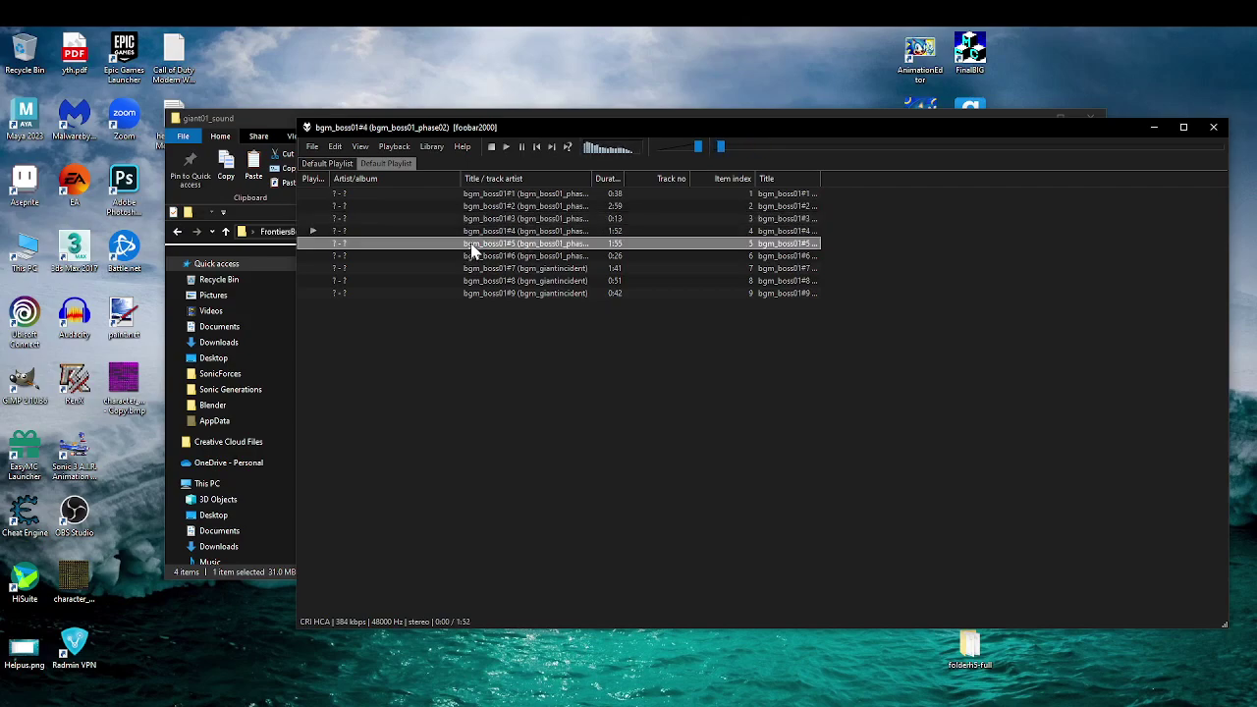
double_click(469, 257)
left_click(909, 146)
left_click(1169, 146)
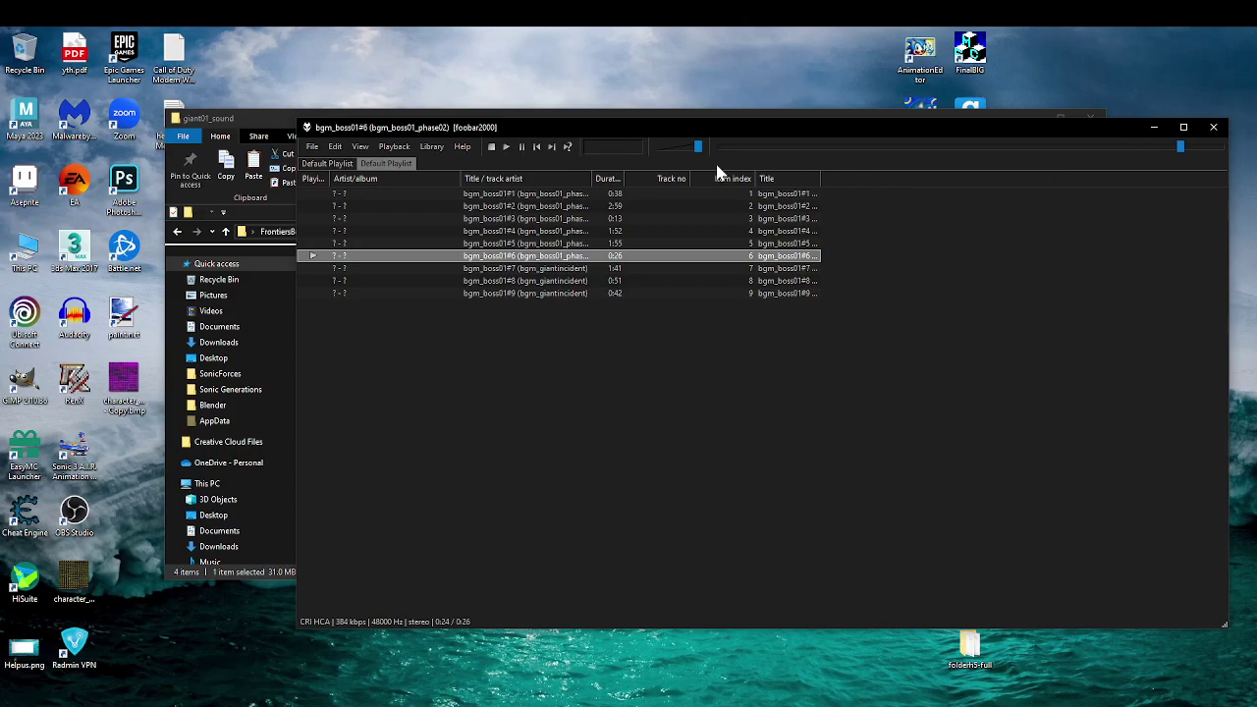
left_click(522, 147)
left_click(1157, 129)
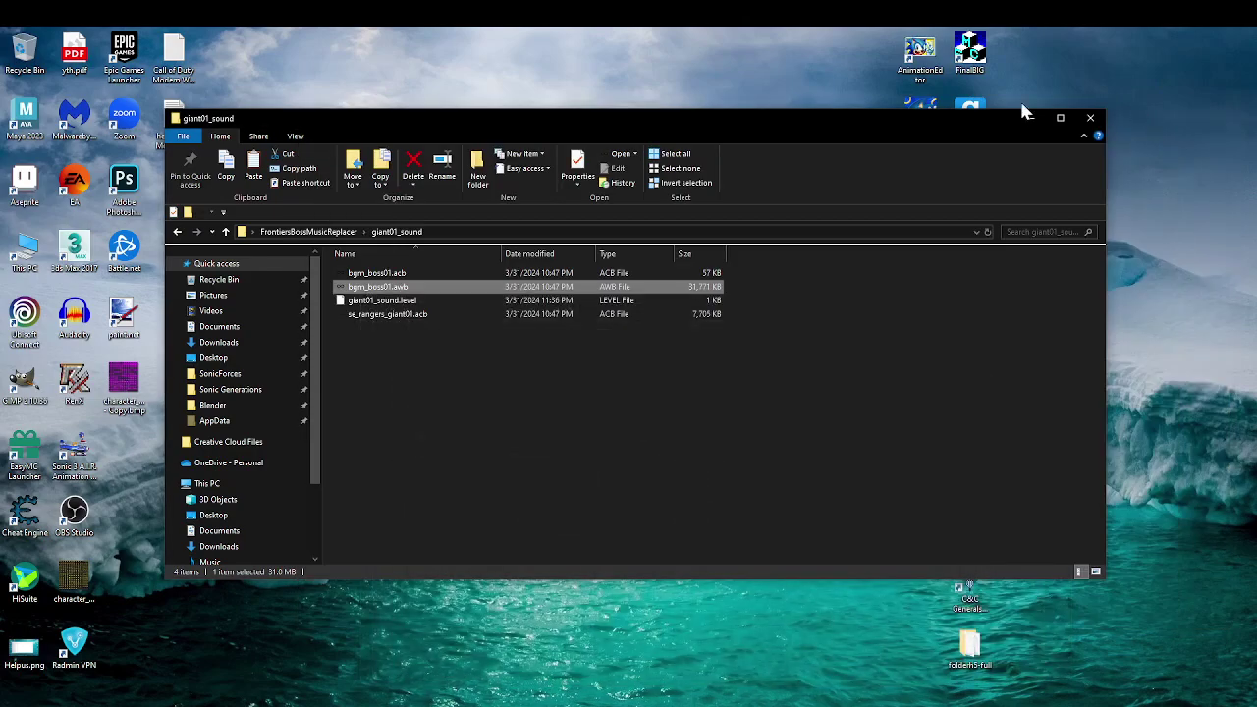
Step: Extract bgm_boss01.acb with AcbEditor.exe, and open Part 2 New folder (2) beside the giant01_sound folder
left_click(444, 405)
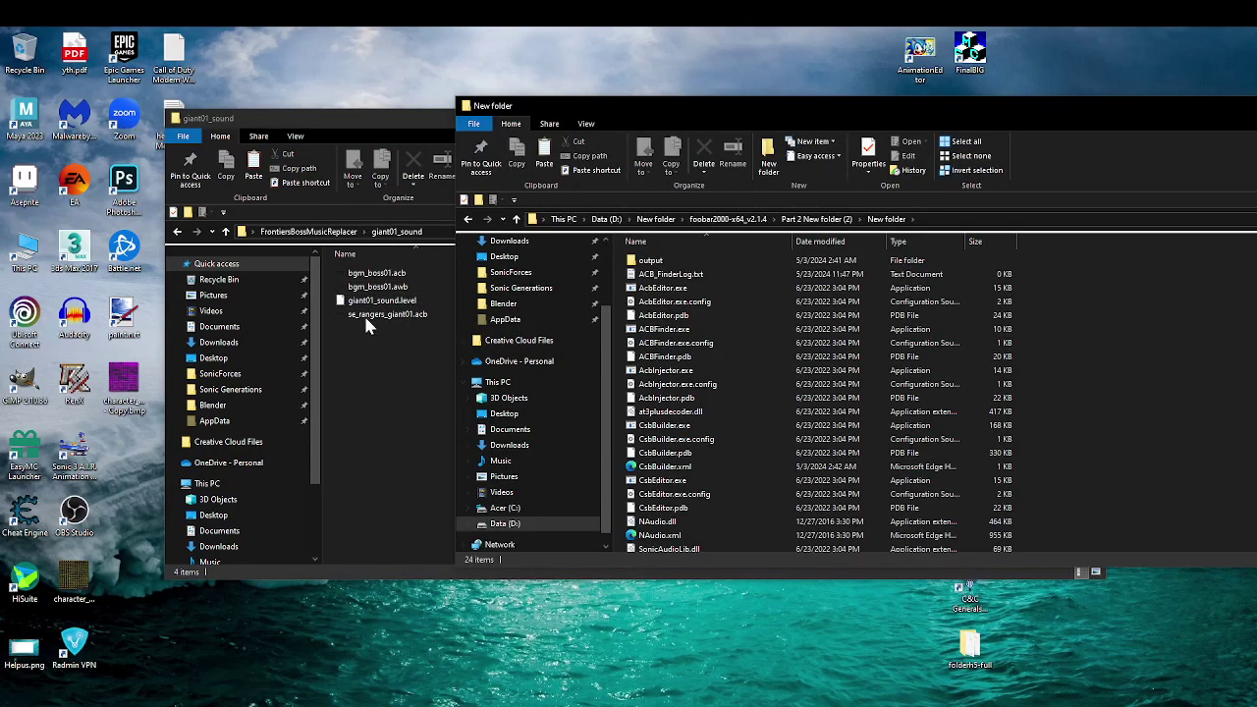
left_click_drag(365, 273, 411, 111)
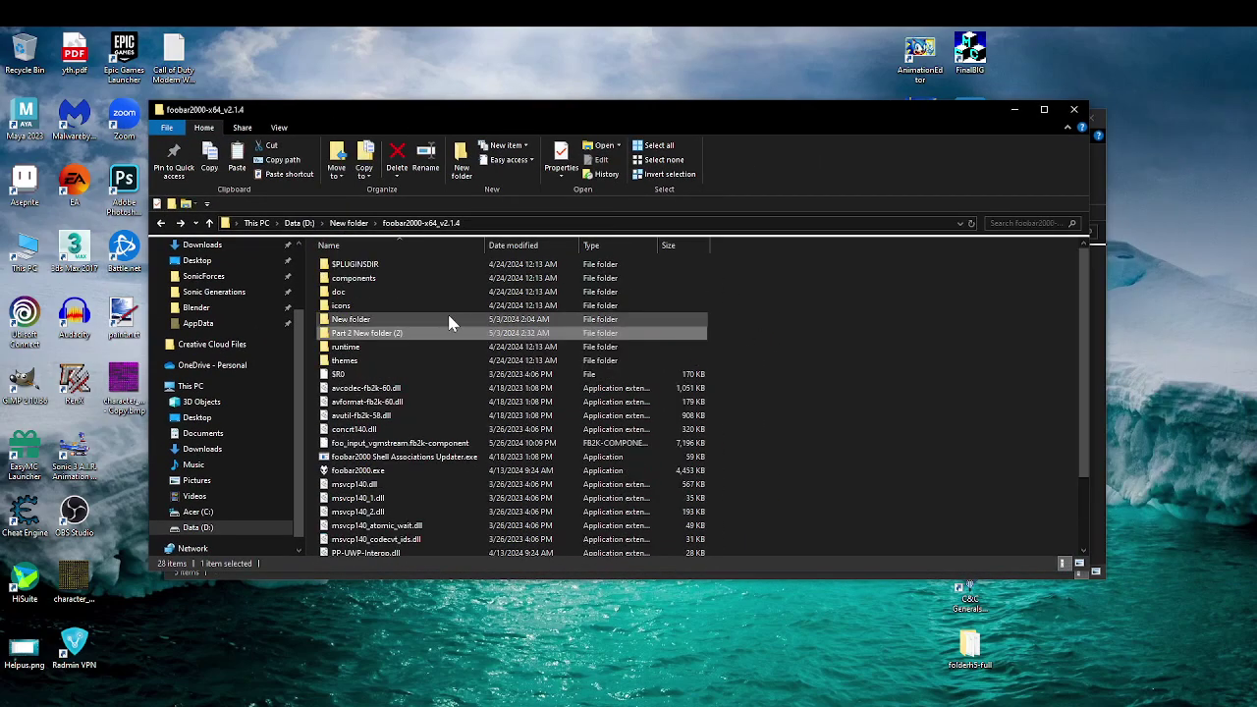
double_click(460, 335)
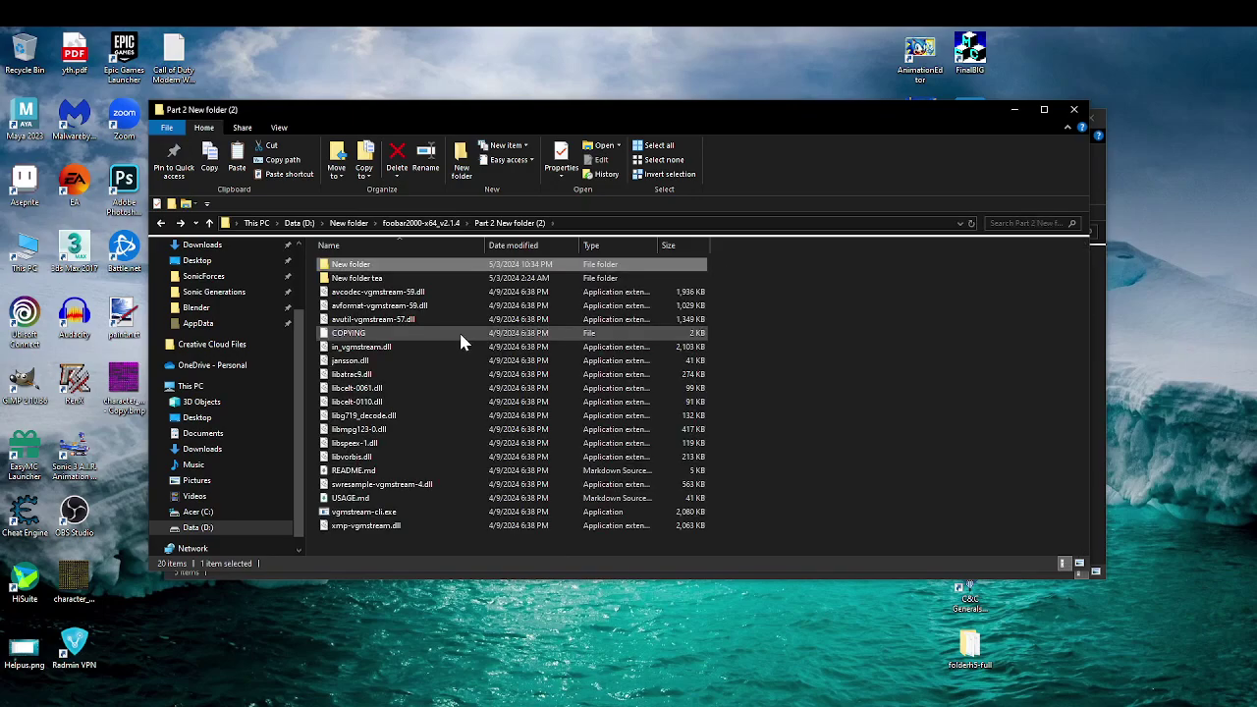
left_click_drag(462, 104, 751, 113)
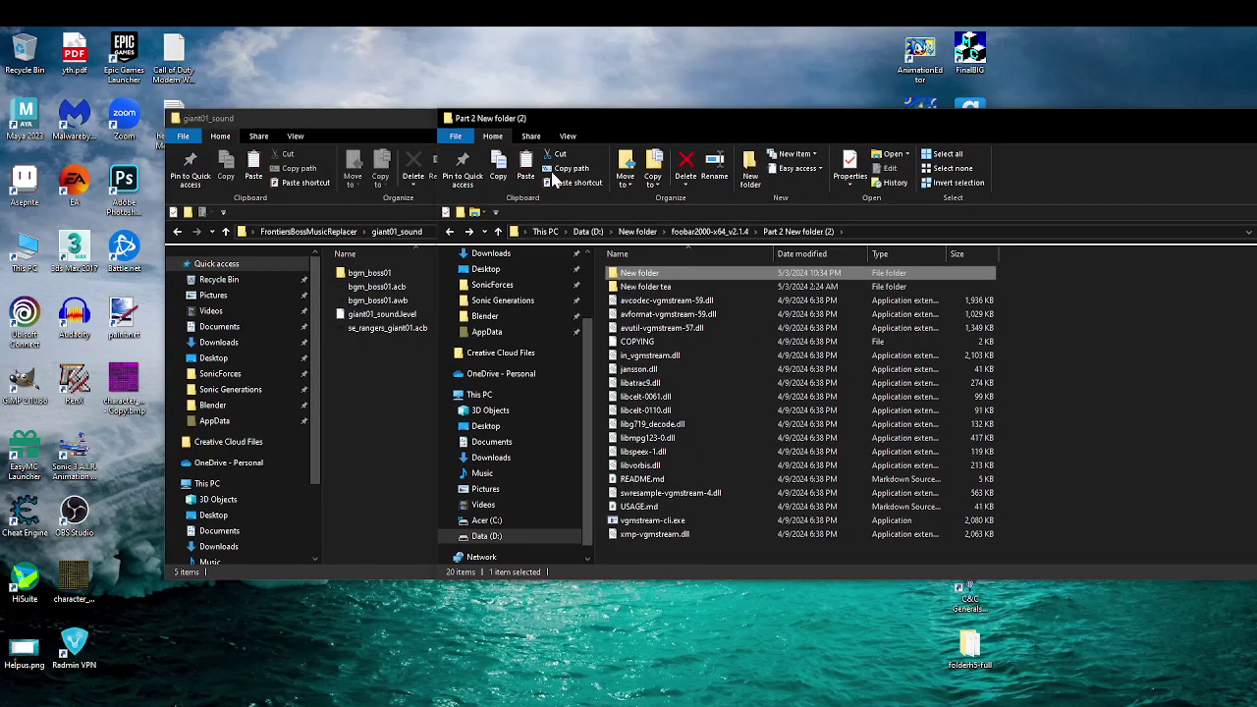
Step: Open the extracted bgm_boss01 folder and compare its streaming HCA files with the tracks in the foobar2000 playlist
double_click(360, 279)
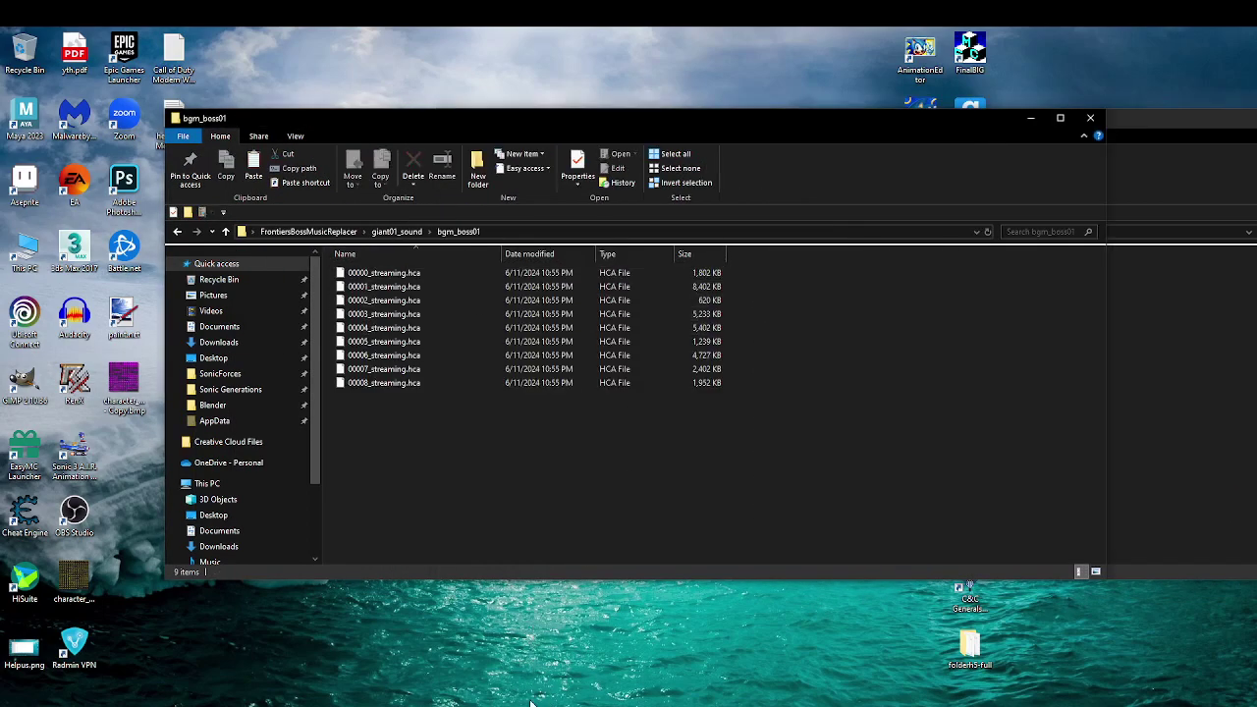
left_click(578, 706)
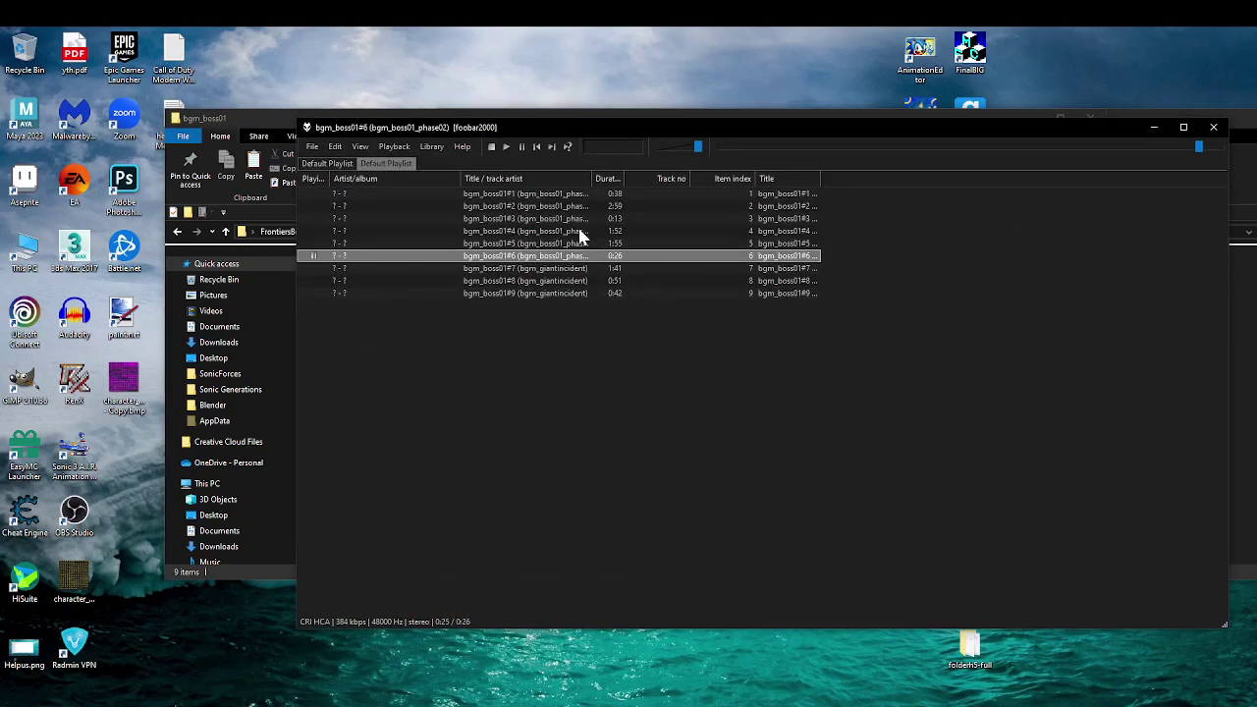
left_click(1155, 125)
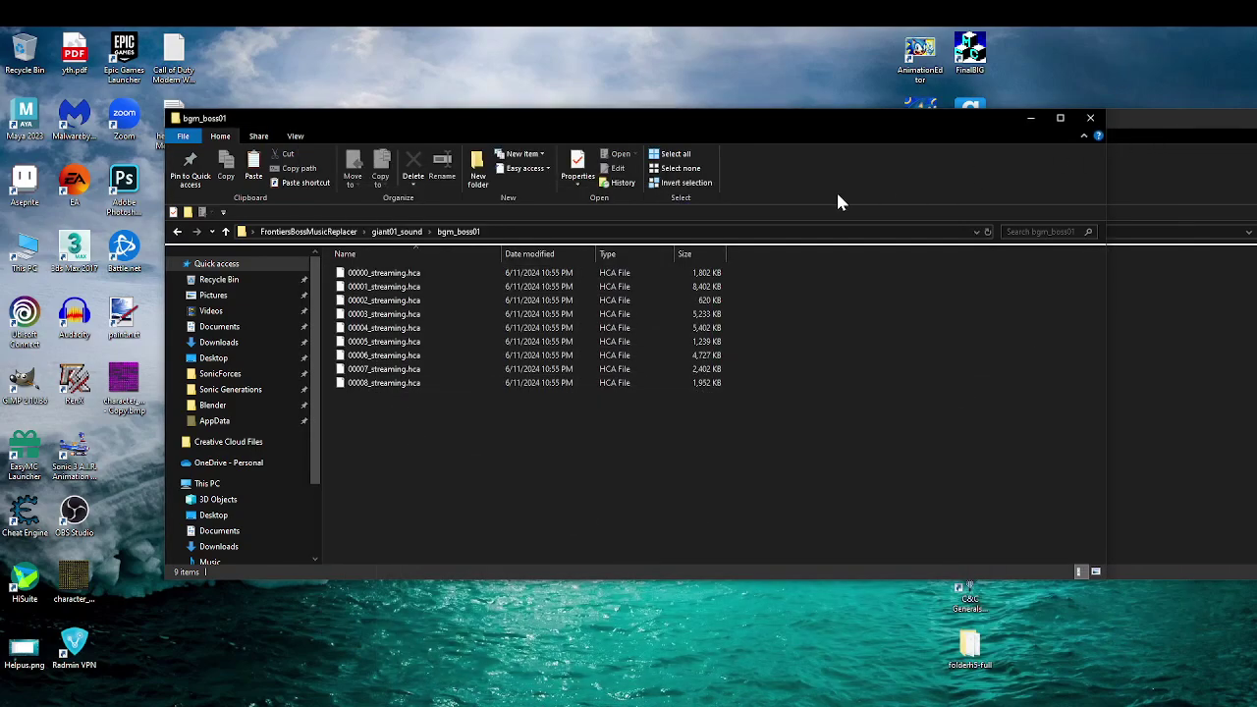
key("alt+Tab")
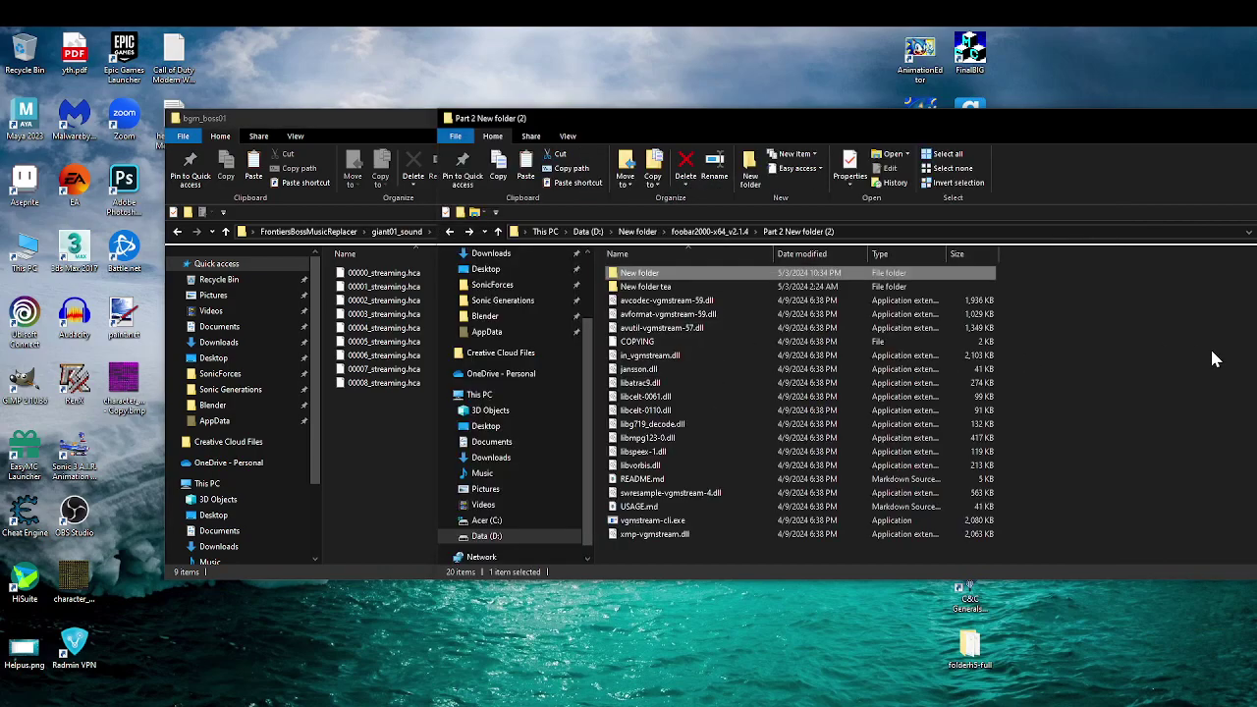
left_click(1214, 359)
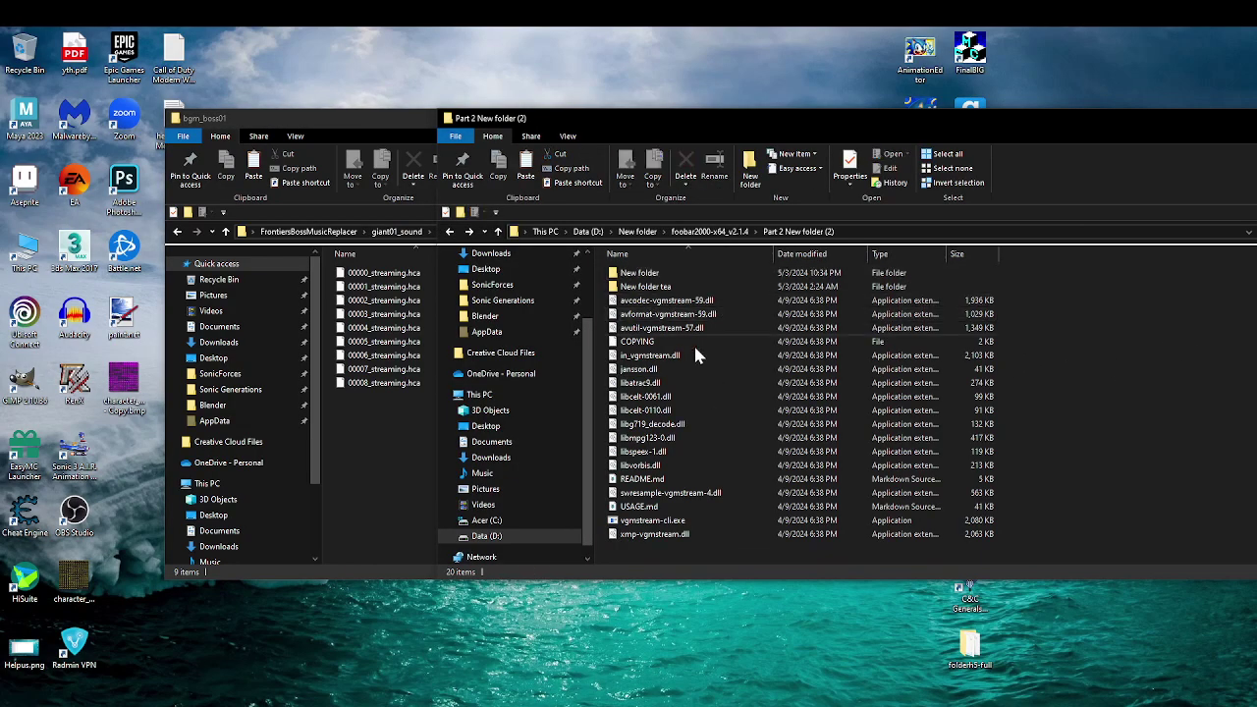
Step: Switch to foobar2000 and examine the playlist entries bgm_boss01#3, #4 and #5
left_click(530, 703)
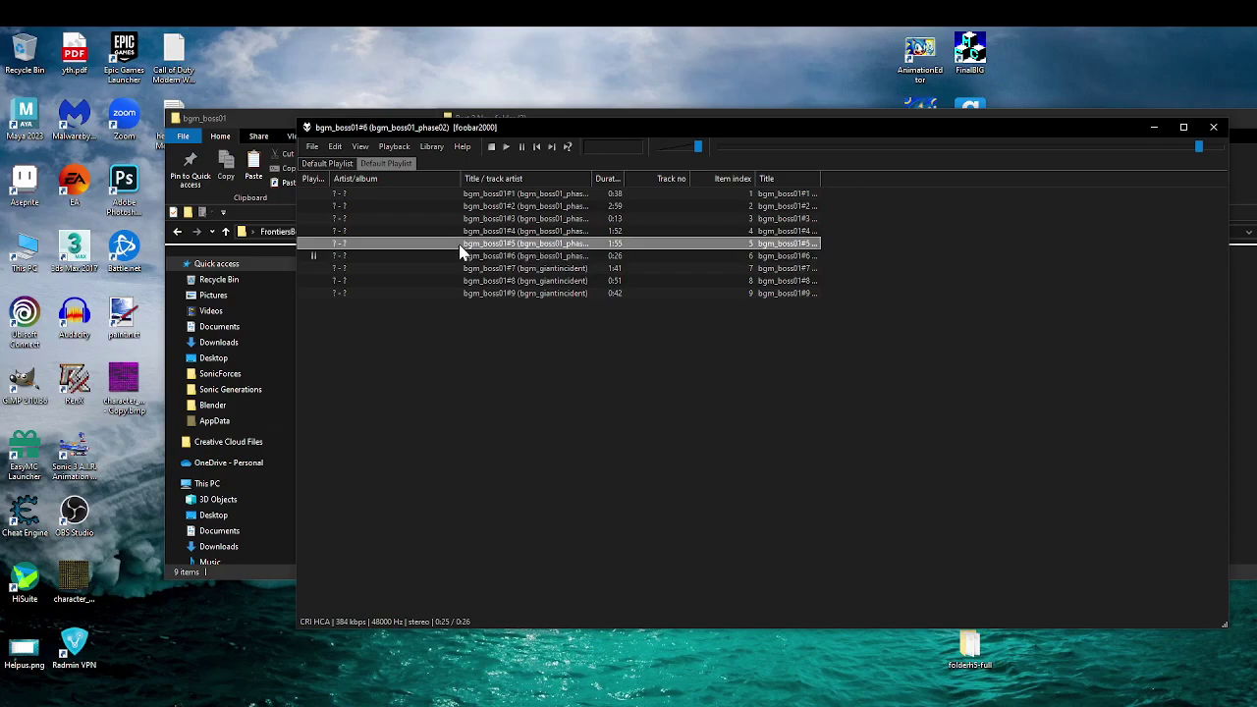
left_click(481, 221, "ctrl")
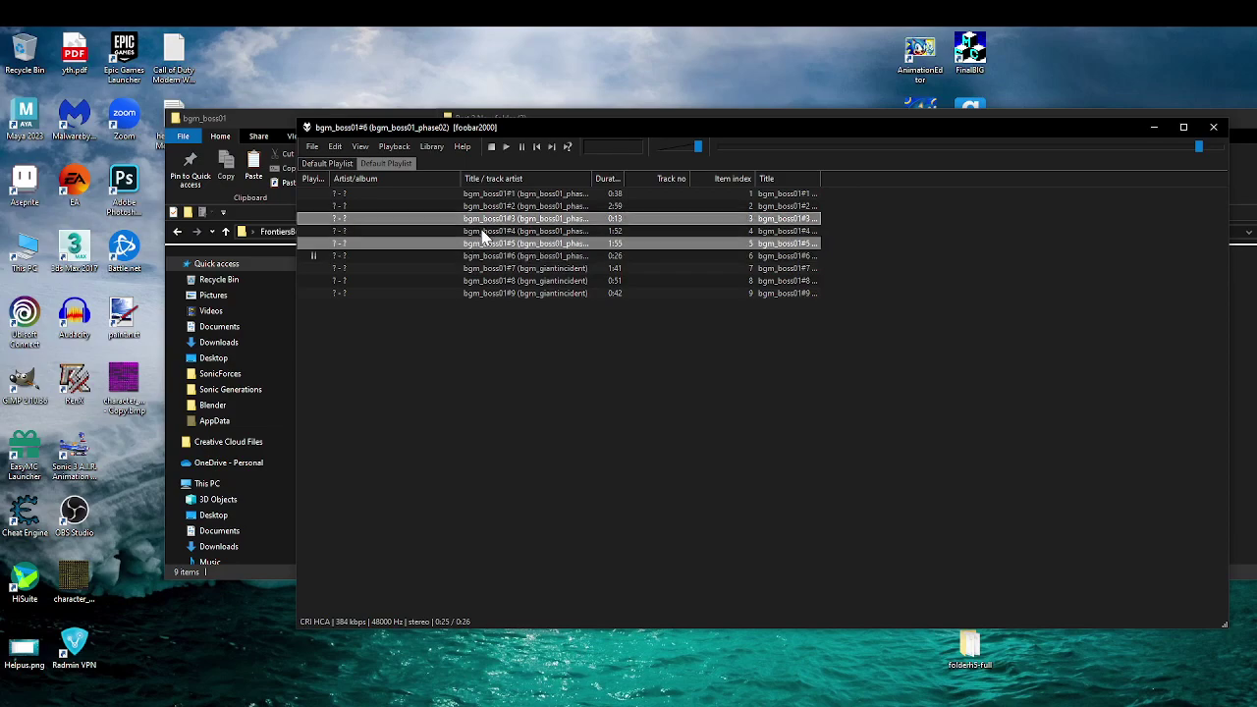
left_click(482, 231, "ctrl")
left_click(1016, 277)
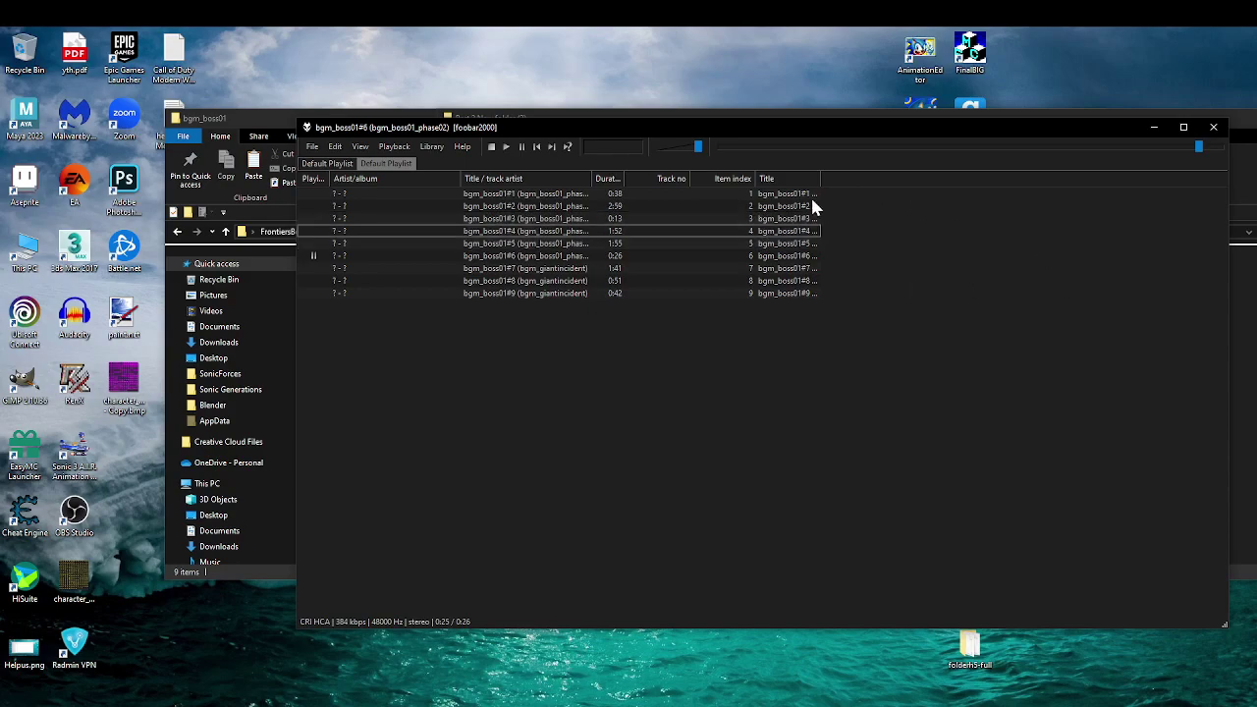
left_click_drag(841, 229, 772, 236)
left_click(902, 254)
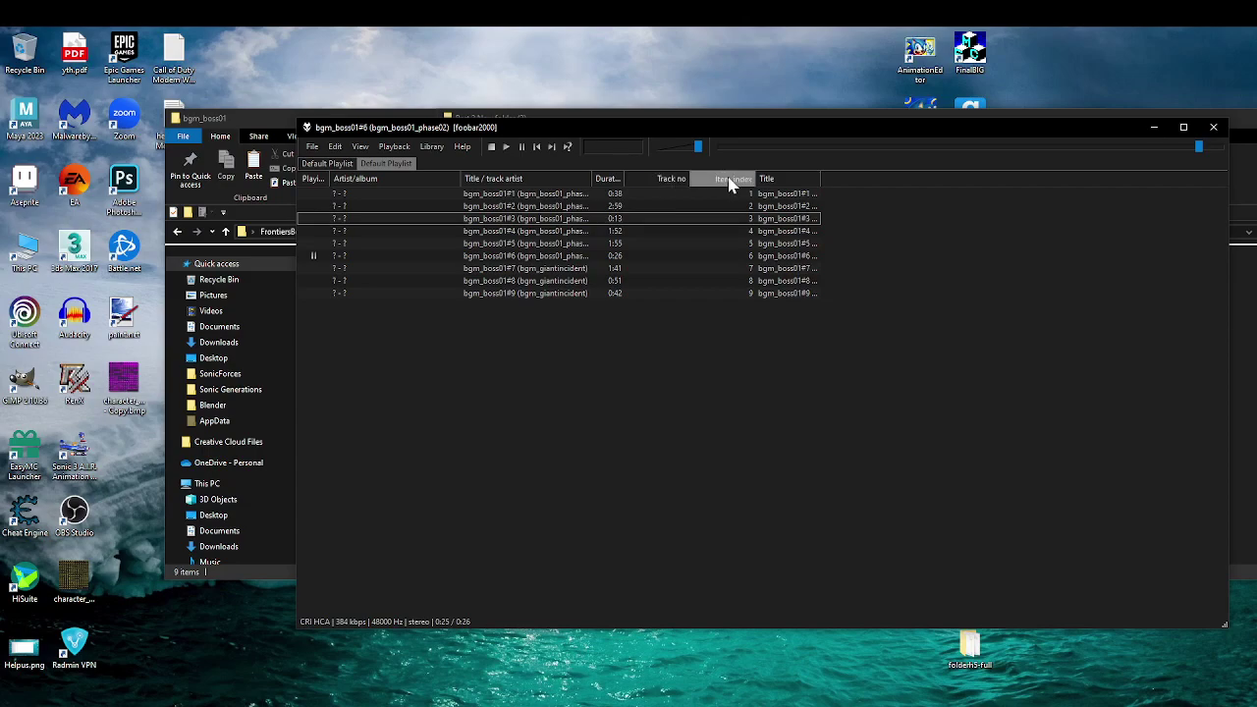
Step: Try reordering the playlist by its Title, Title / track artist, Artist/album and Playing columns
left_click(765, 181)
left_click(765, 181)
left_click(762, 182)
left_click(496, 183)
left_click(496, 184)
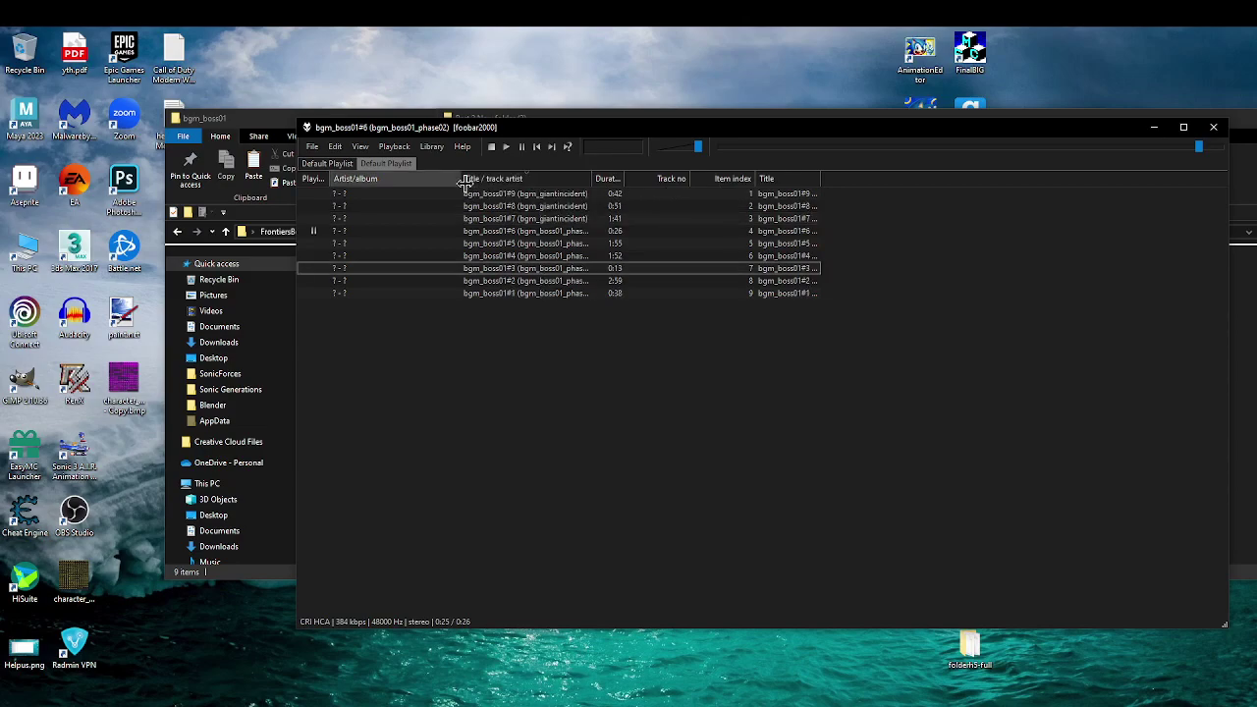
left_click(478, 183)
left_click(438, 187)
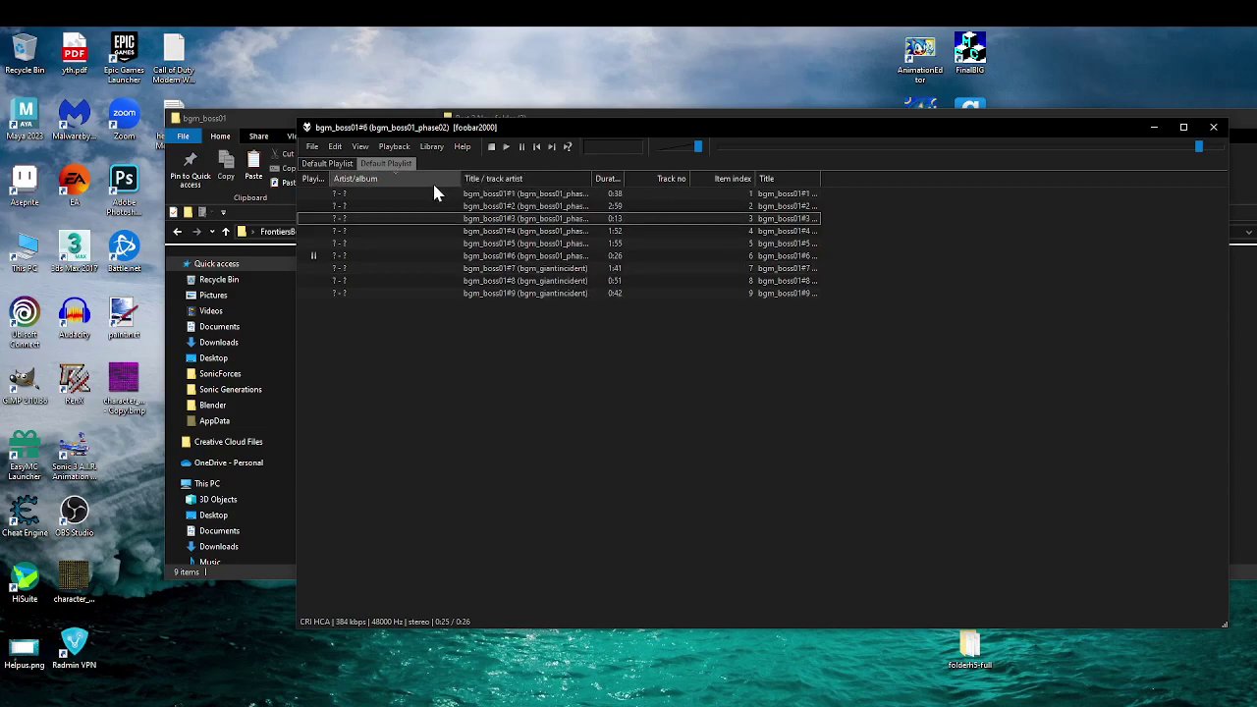
left_click(315, 181)
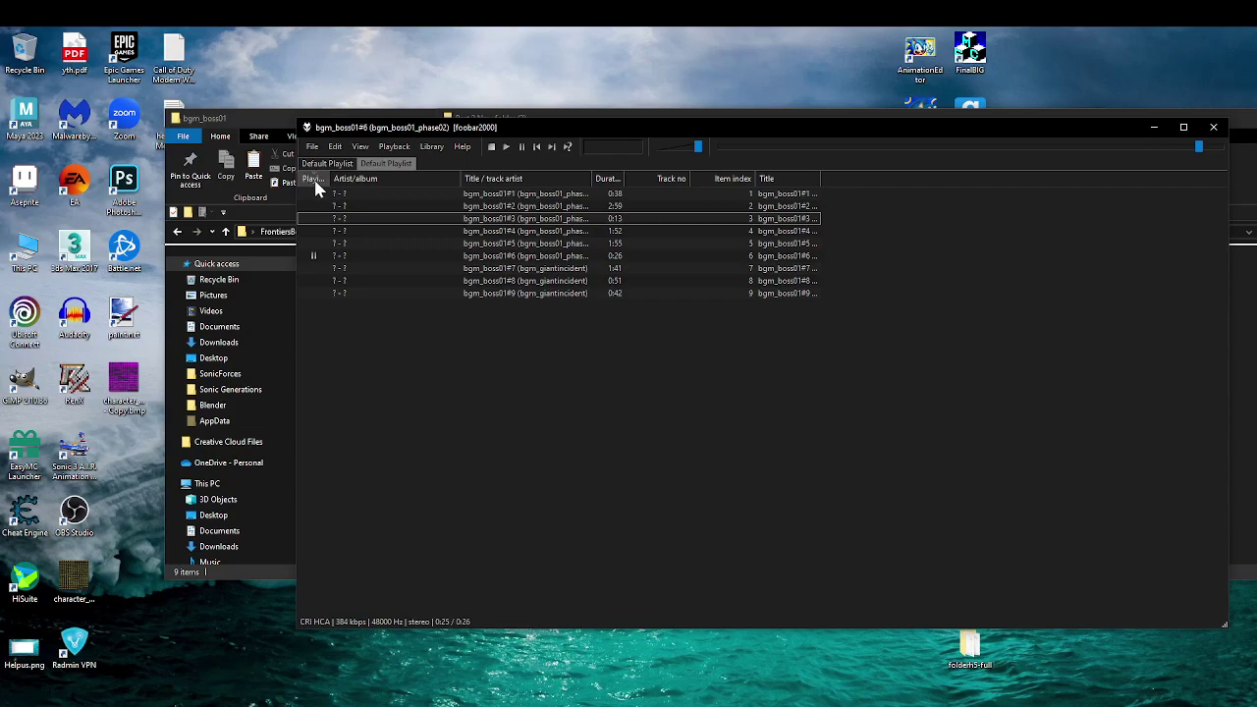
Step: Sort the playlist by Title / track artist in ascending order, from bgm_boss01#1 to #9
left_click(525, 183)
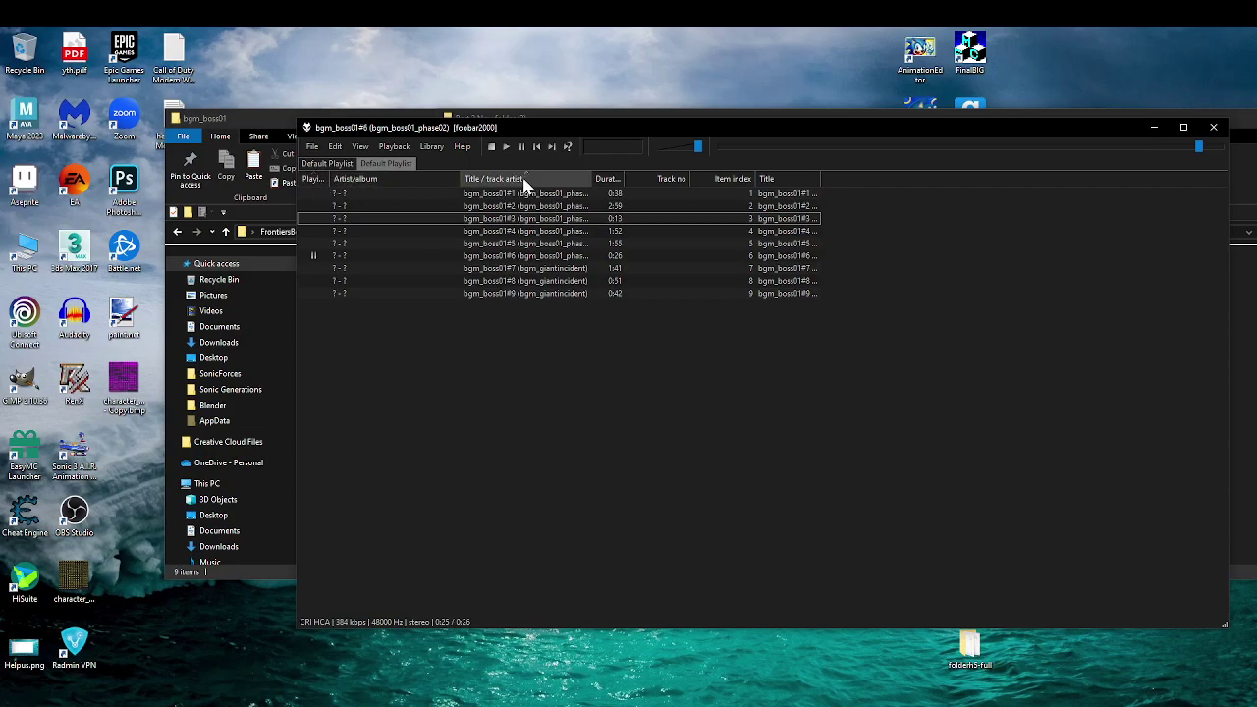
left_click(524, 182)
left_click(521, 183)
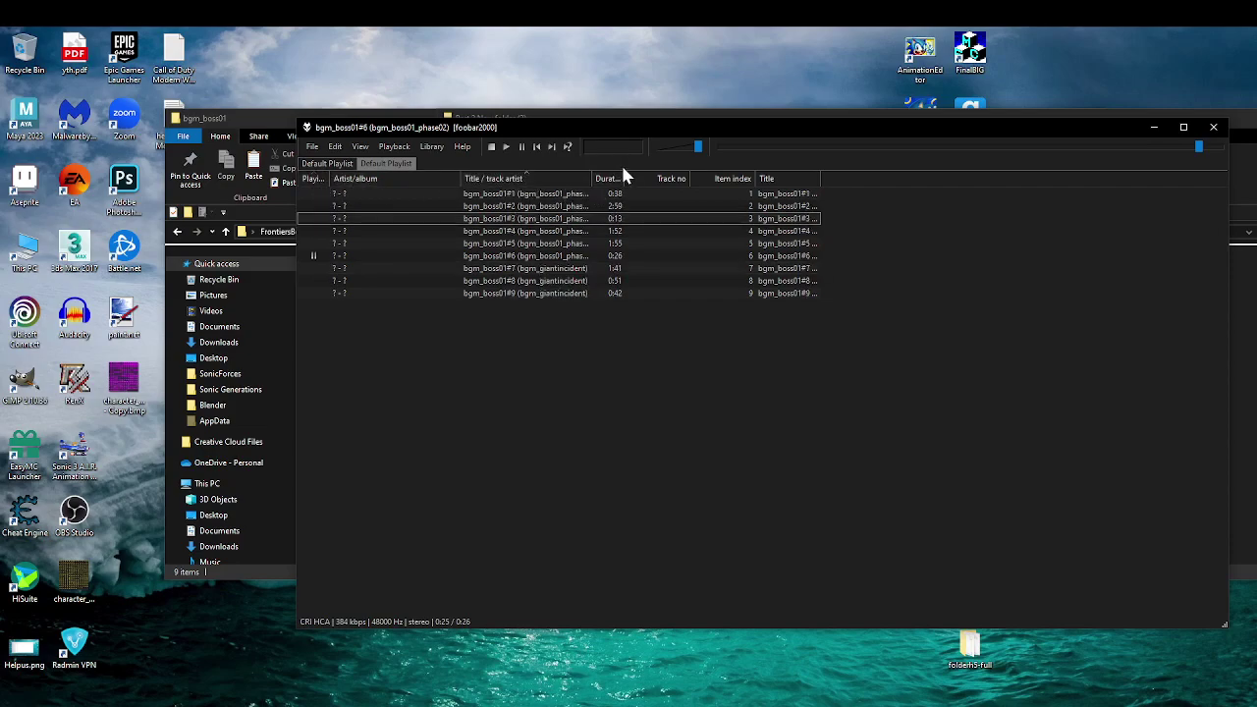
left_click(662, 179)
left_click(547, 183)
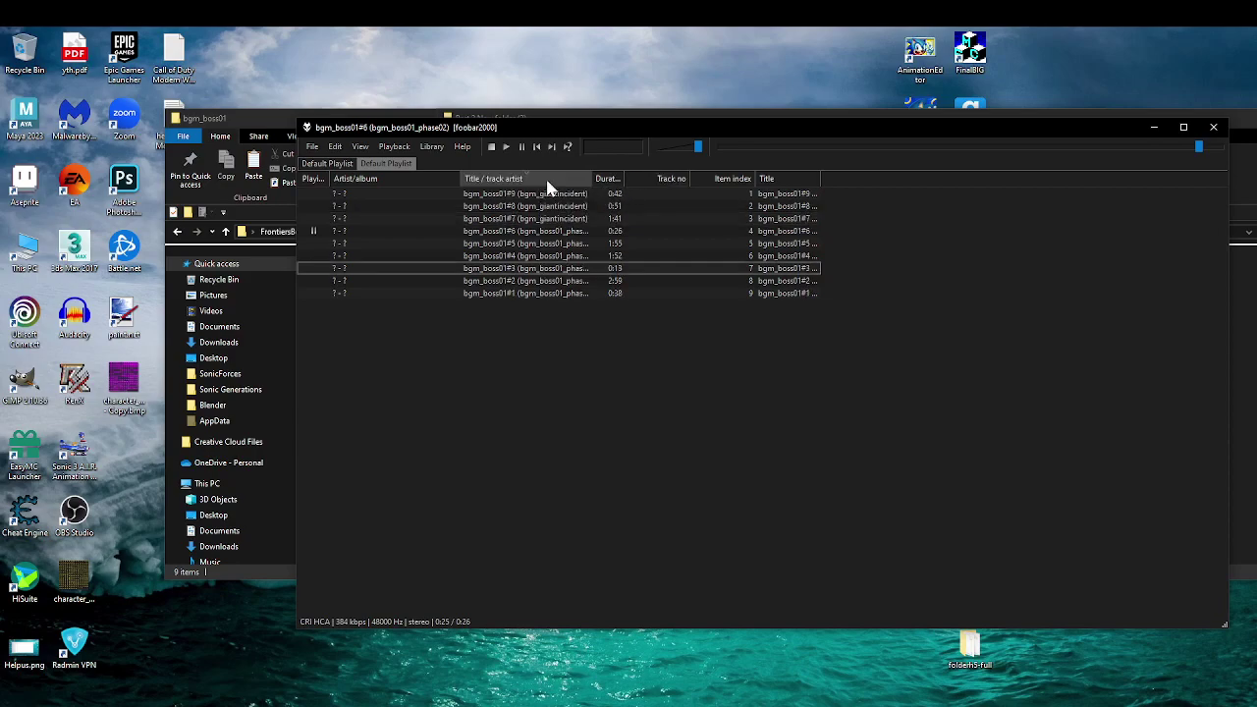
left_click(554, 179)
left_click(554, 178)
left_click(555, 182)
left_click(555, 183)
left_click(538, 232)
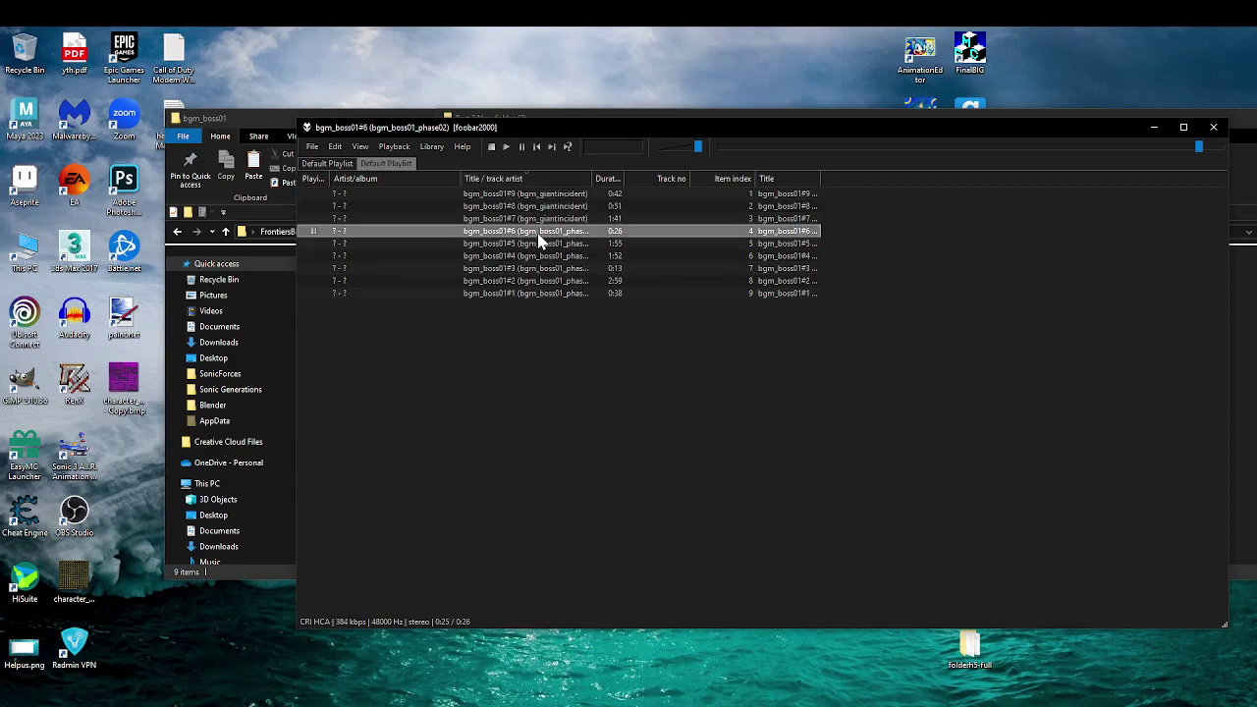
left_click(1036, 253)
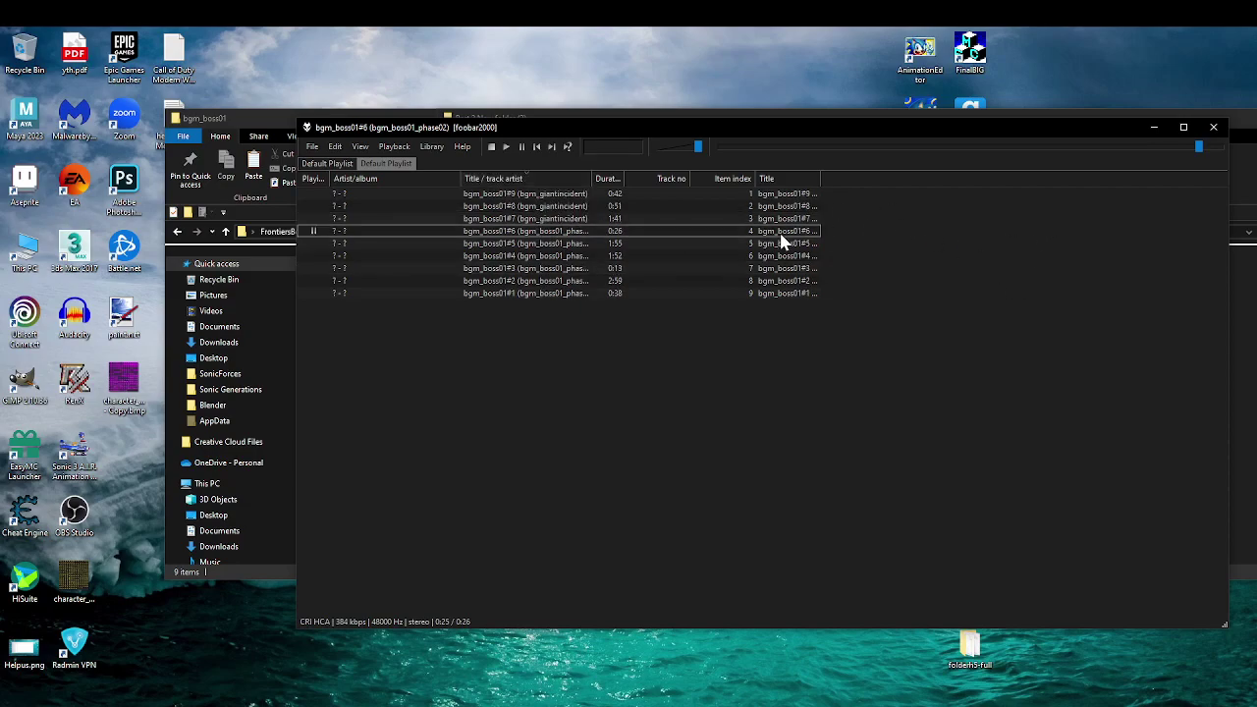
left_click(511, 180)
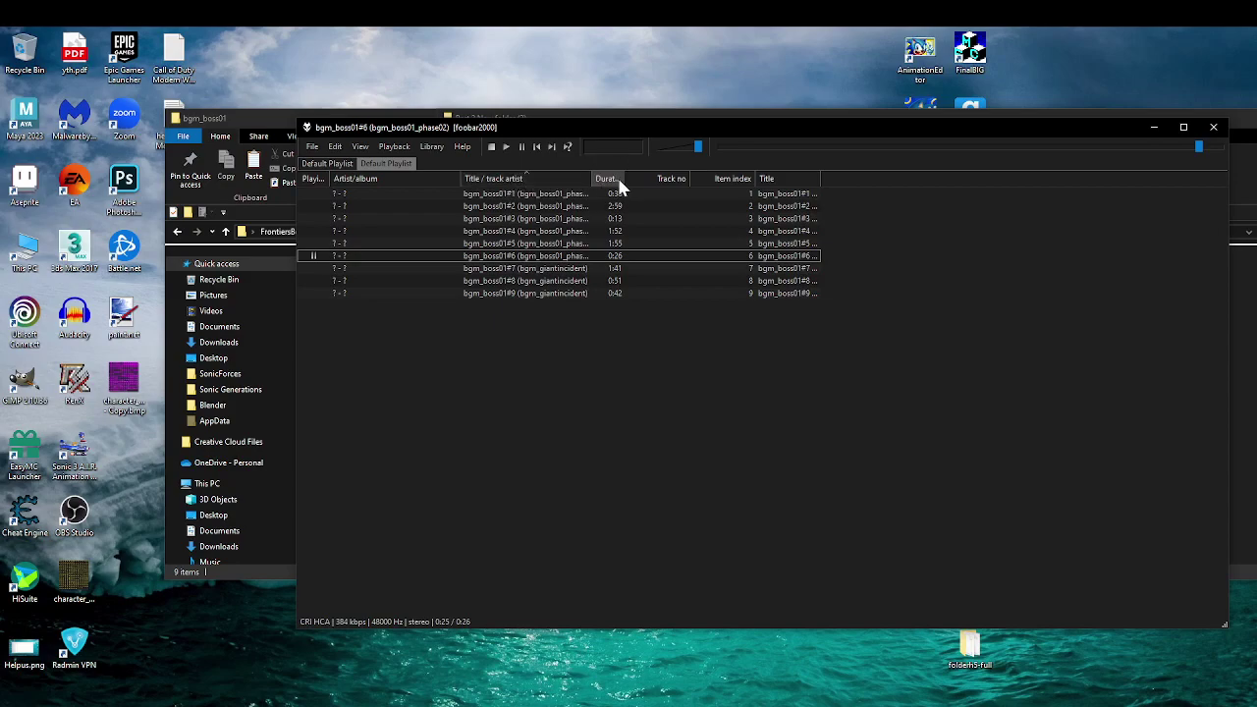
Step: Widen the playlist's Title column to fit the full track names, and widen the Track no column slightly
left_click_drag(825, 173, 1095, 182)
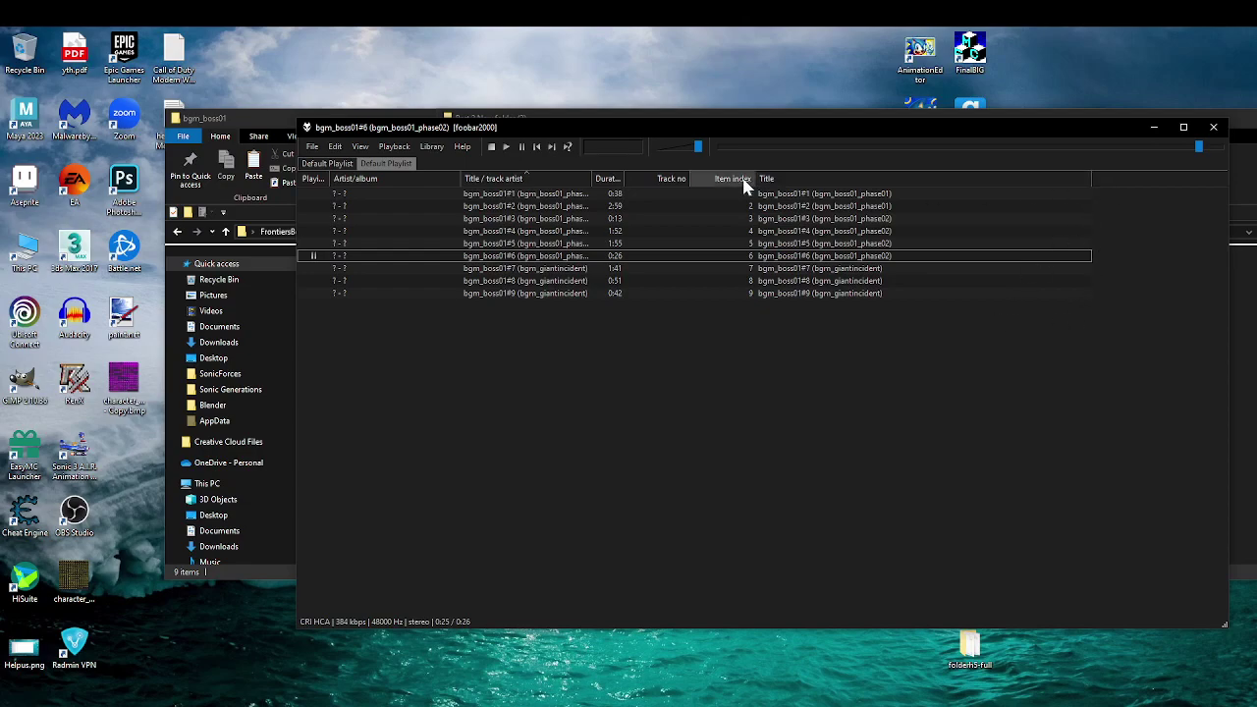
left_click_drag(691, 177, 701, 177)
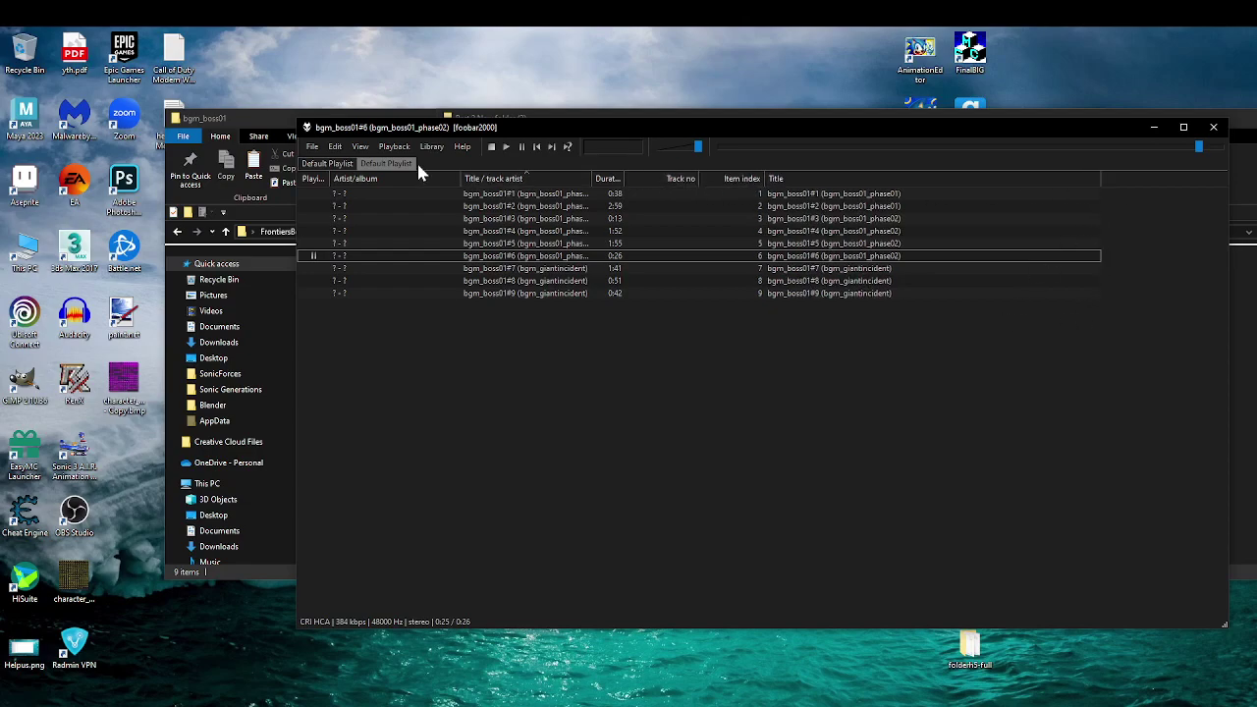
Step: Widen the playlist's Duration and Playing columns and highlight entries bgm_boss01#3 to #5
left_click_drag(625, 178, 672, 178)
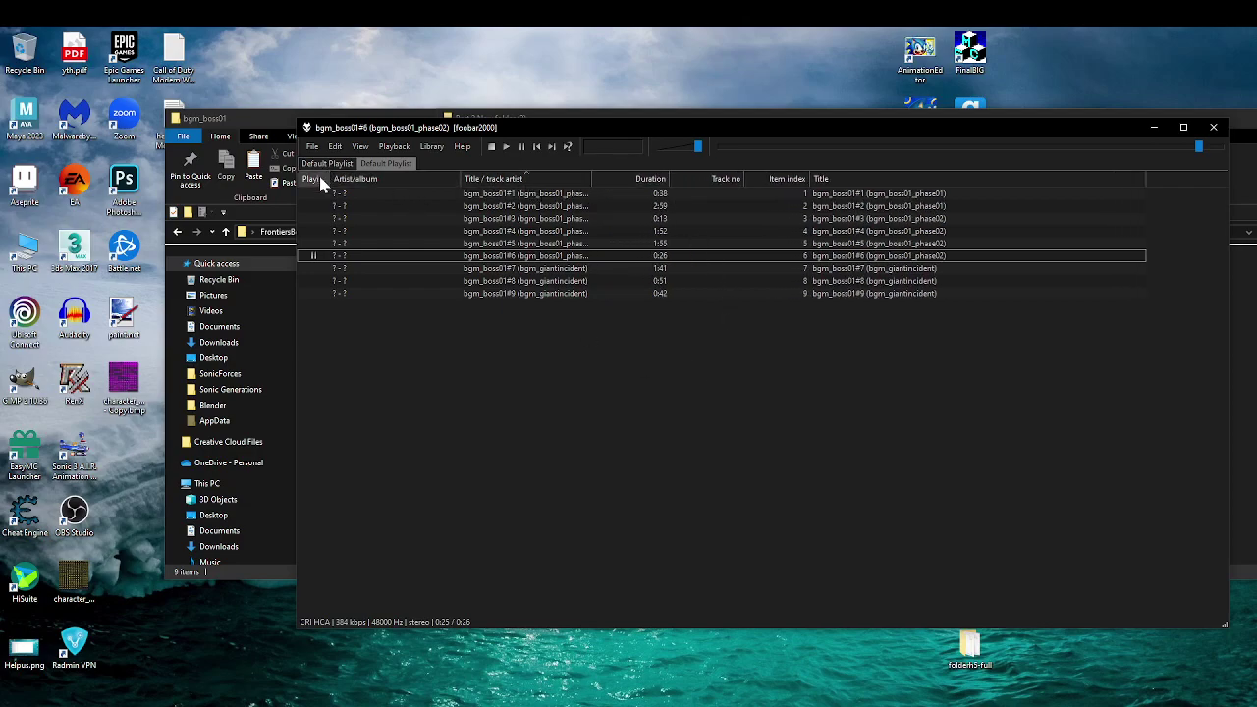
left_click_drag(329, 178, 345, 181)
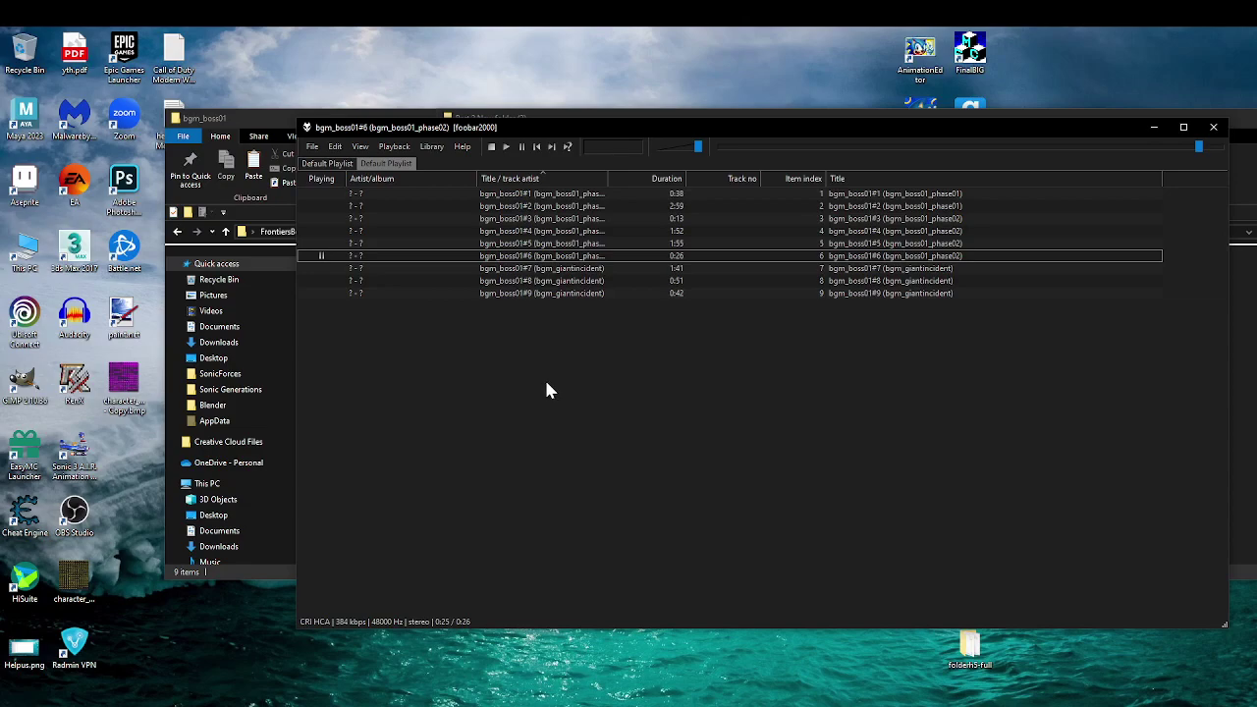
left_click_drag(622, 218, 606, 253)
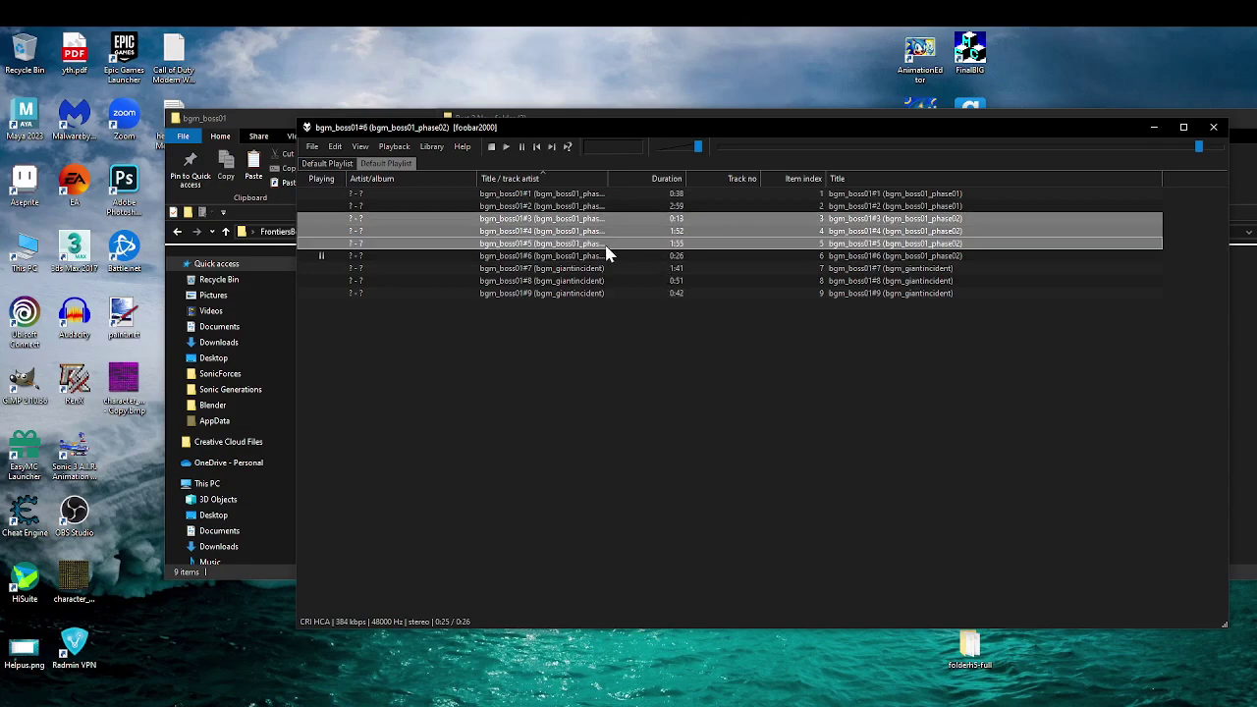
Step: Minimize foobar2000 and convert 00003, 00004 and 00005_streaming.hca from bgm_boss01 to WAV with vgmstream-cli.exe
left_click(1152, 128)
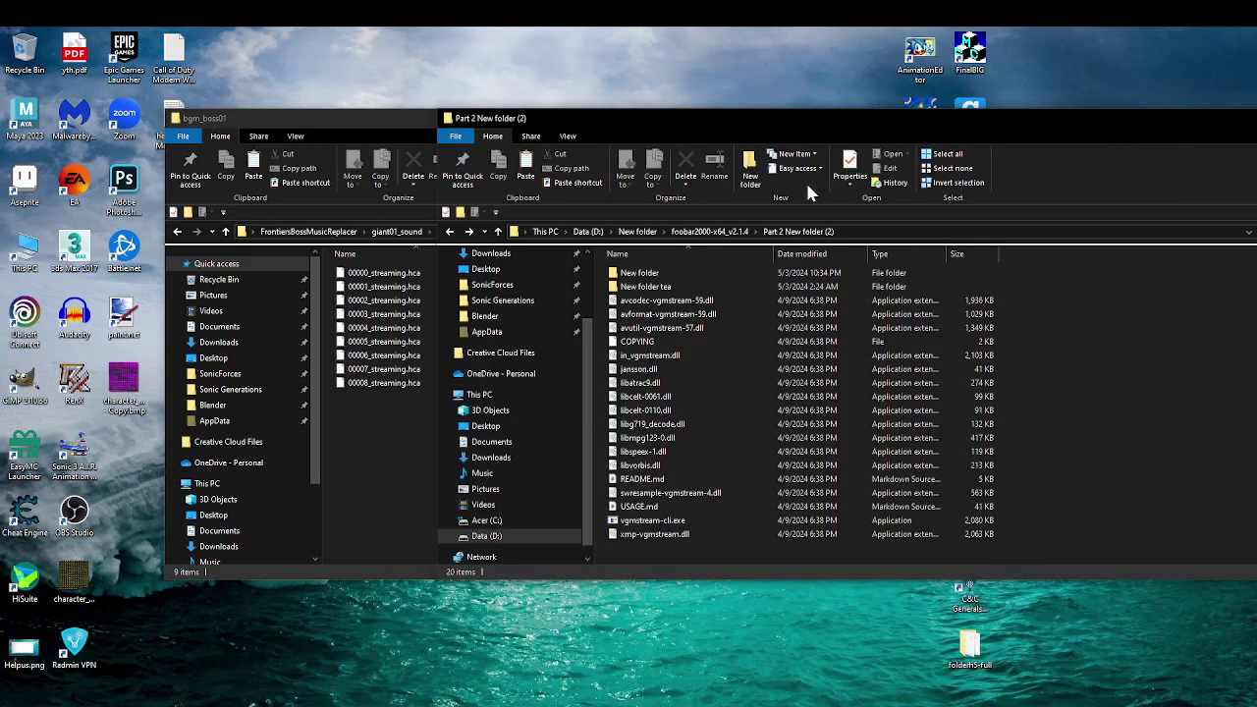
left_click(390, 317)
left_click(385, 328, "ctrl")
left_click(383, 341, "ctrl")
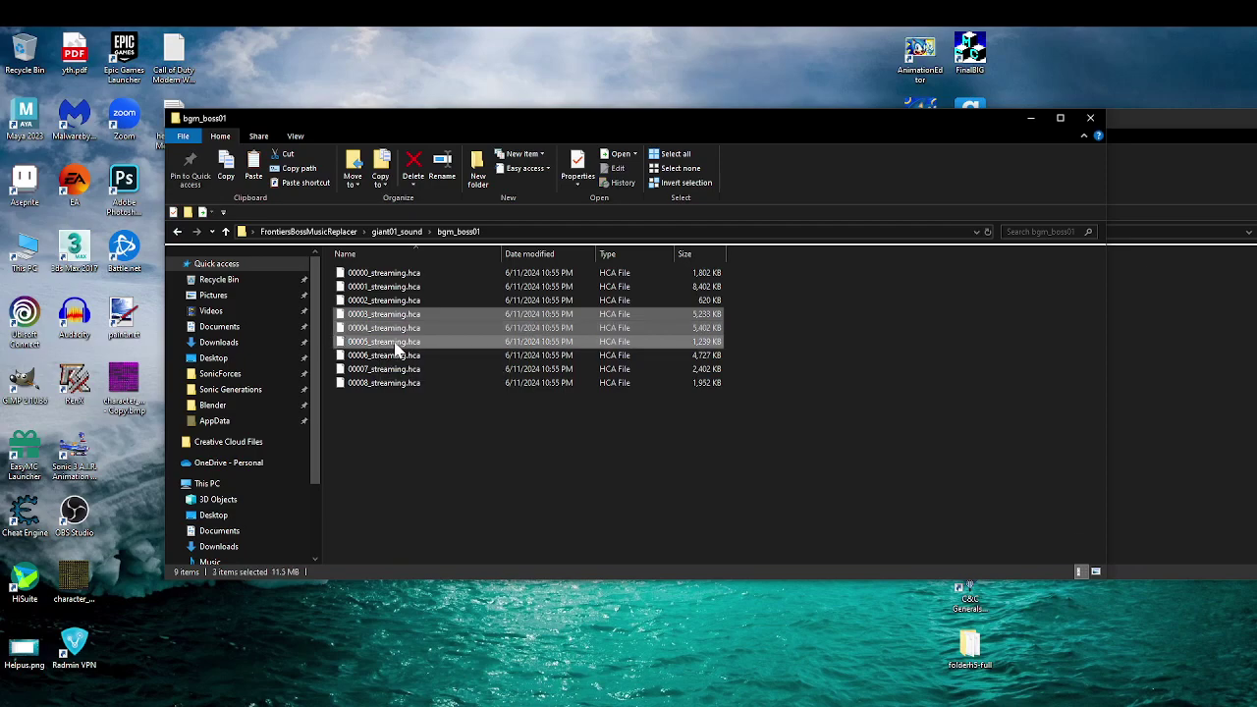
key("alt+Tab")
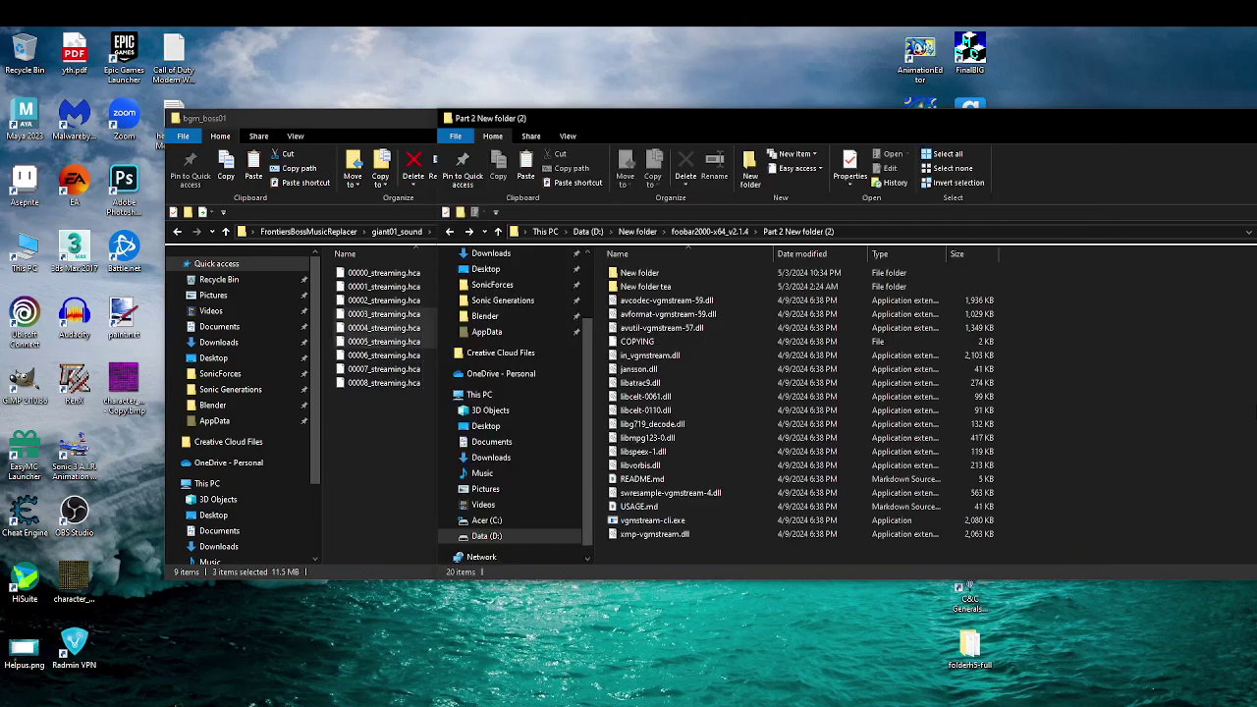
left_click_drag(383, 334, 652, 520)
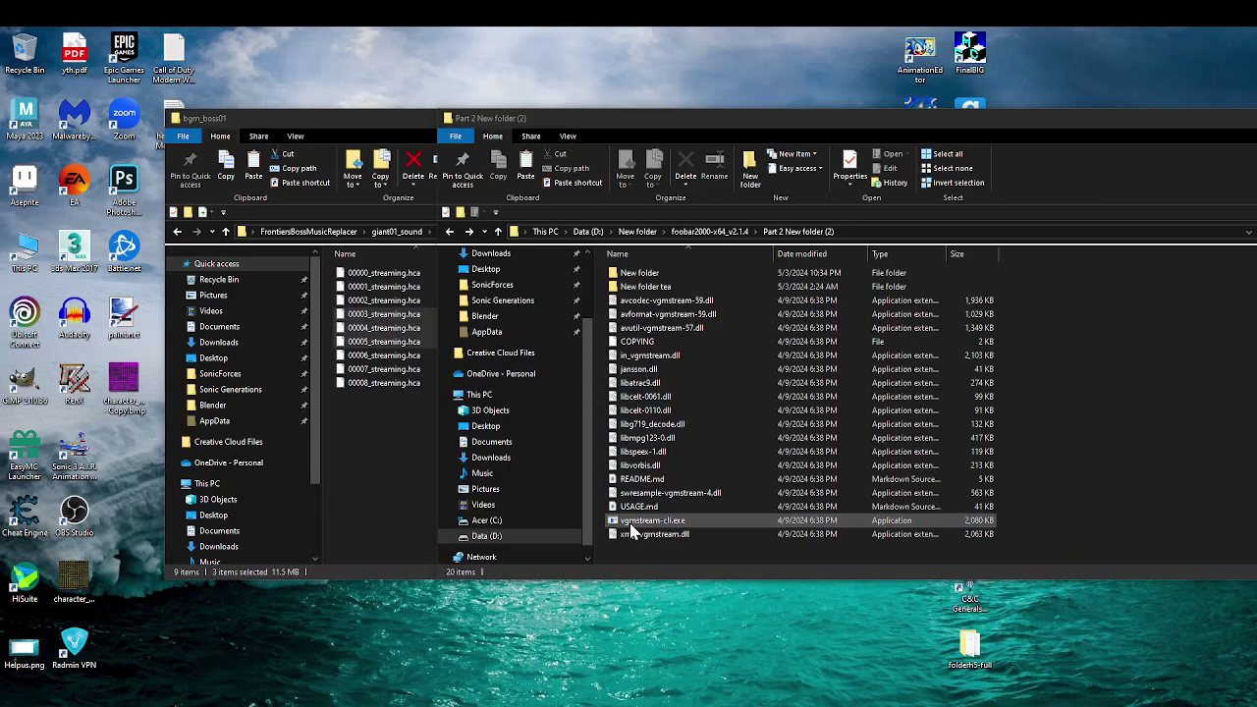
left_click(388, 479)
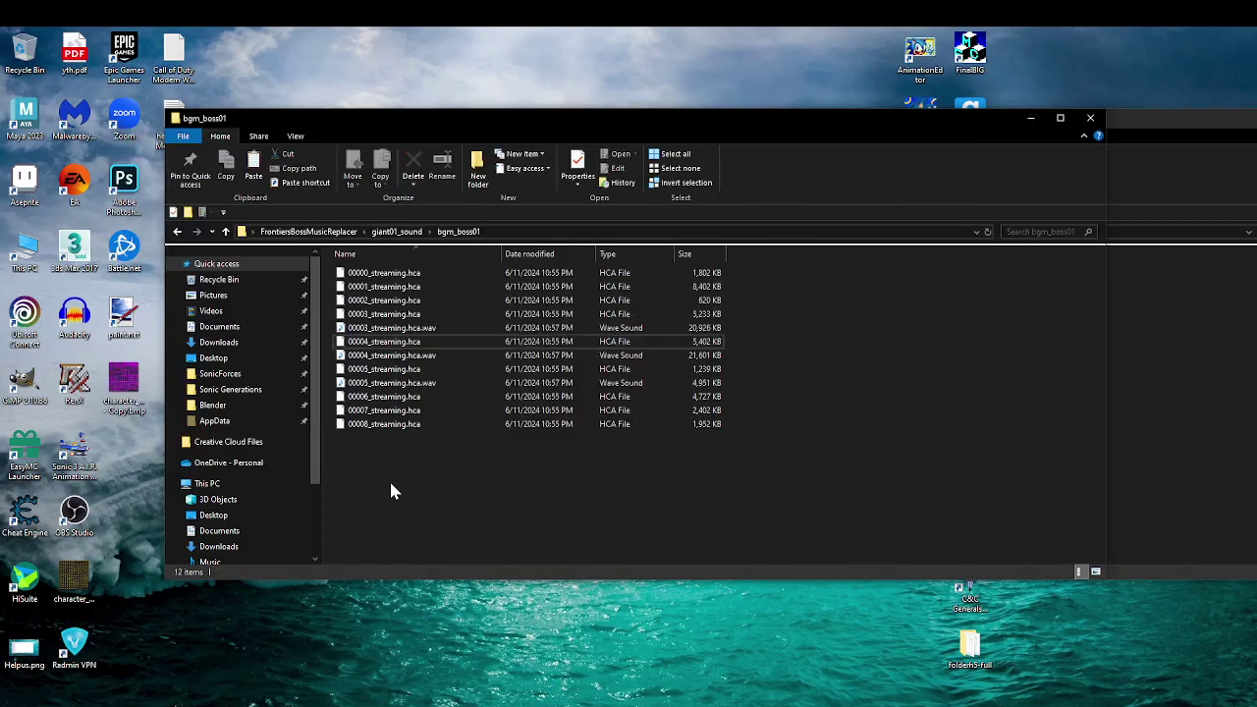
Step: Convert 00002_streaming.hca to WAV, then briefly open the 00002 and 00003 WAV files in the media player
double_click(383, 299)
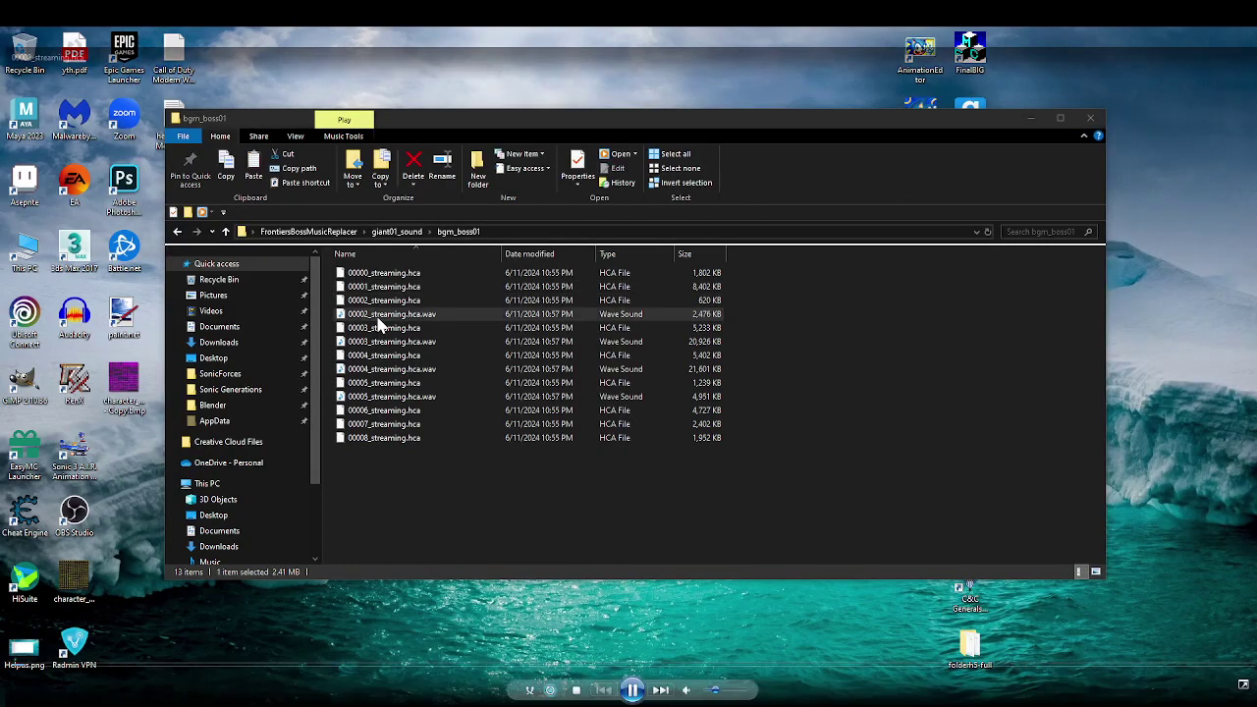
key("alt+F4")
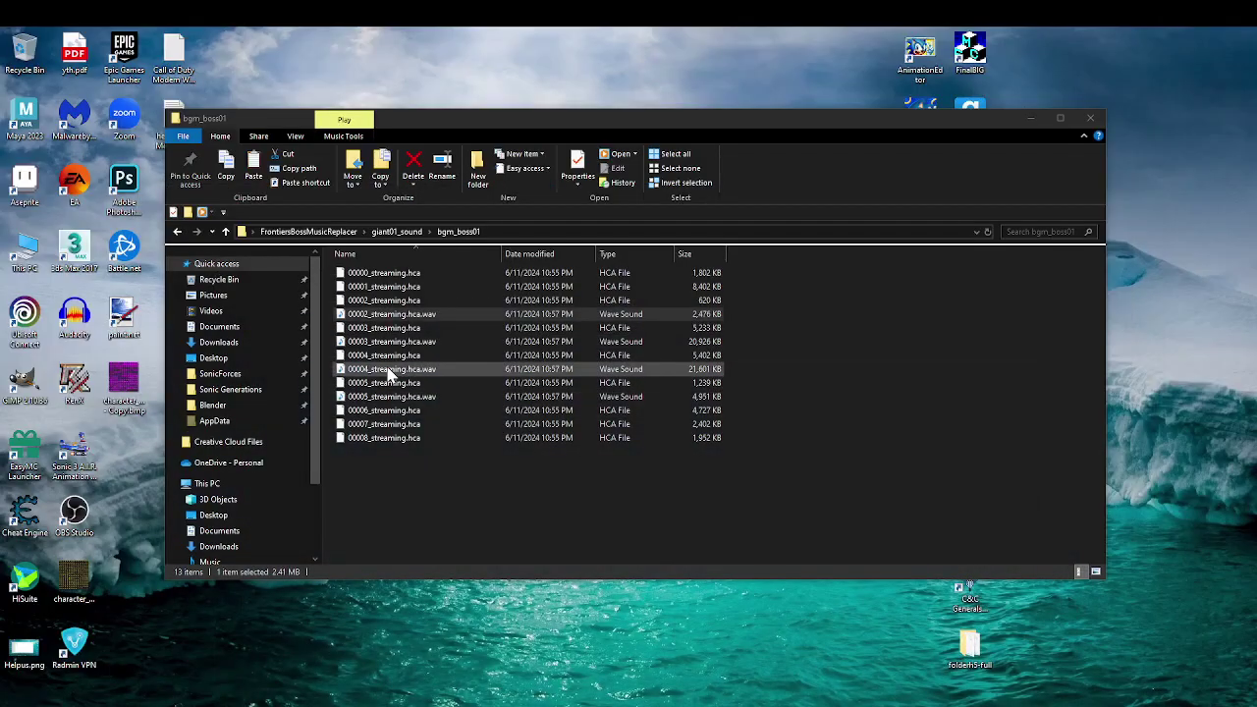
double_click(400, 346)
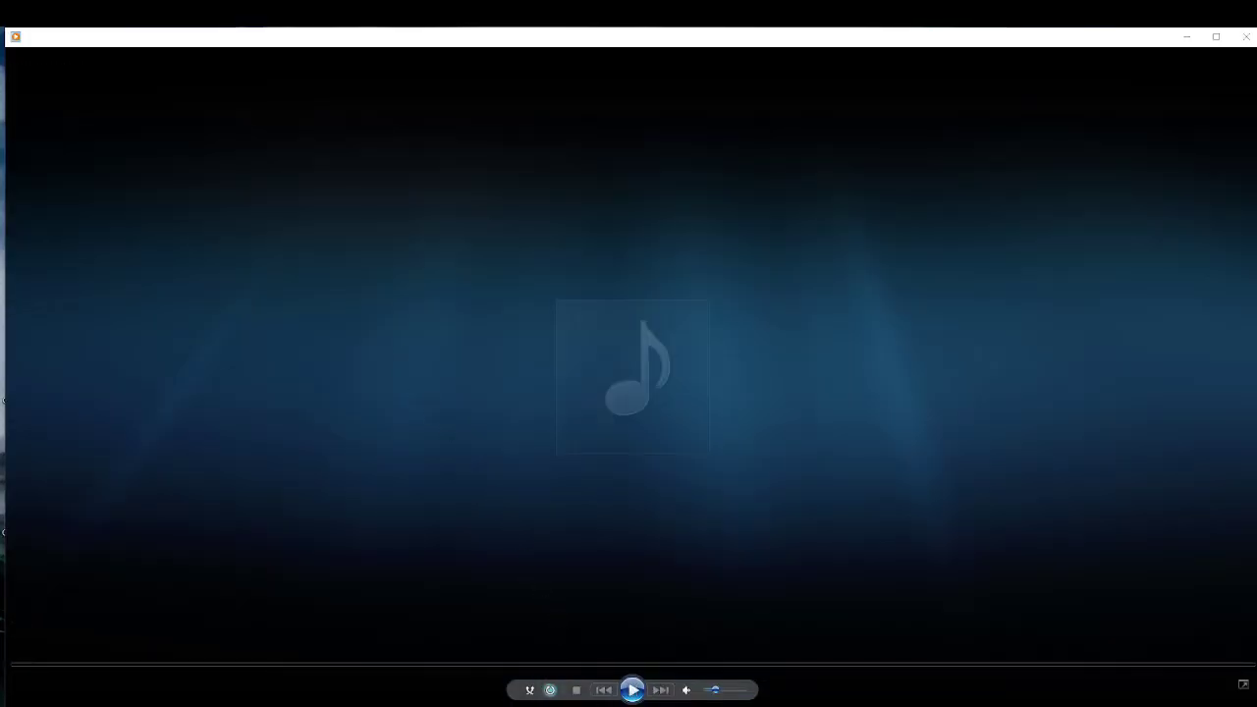
key("alt+F4")
Step: Import 00002_streaming.hca.wav into Audacity as a second track below hz_boneyard_flyby_LR_1
key("Down")
left_click(393, 313)
left_click_drag(393, 314, 429, 446)
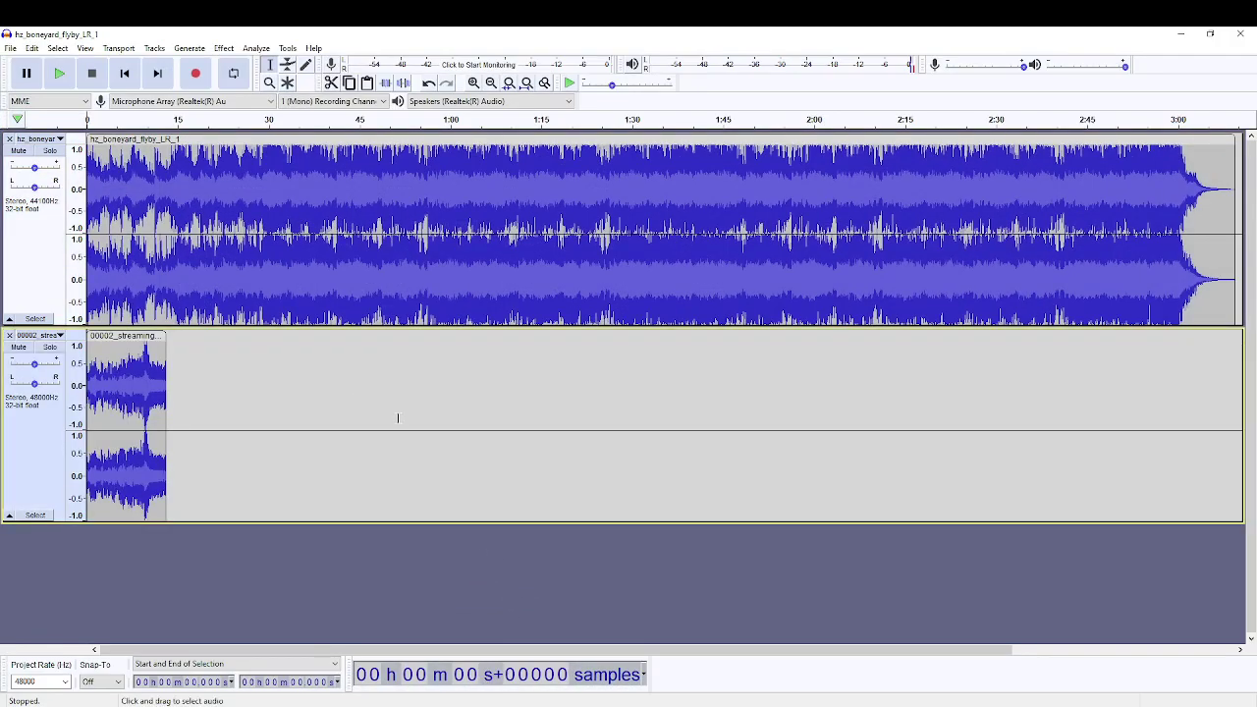
Step: Play the start of both tracks together and pause the playback
left_click(60, 77)
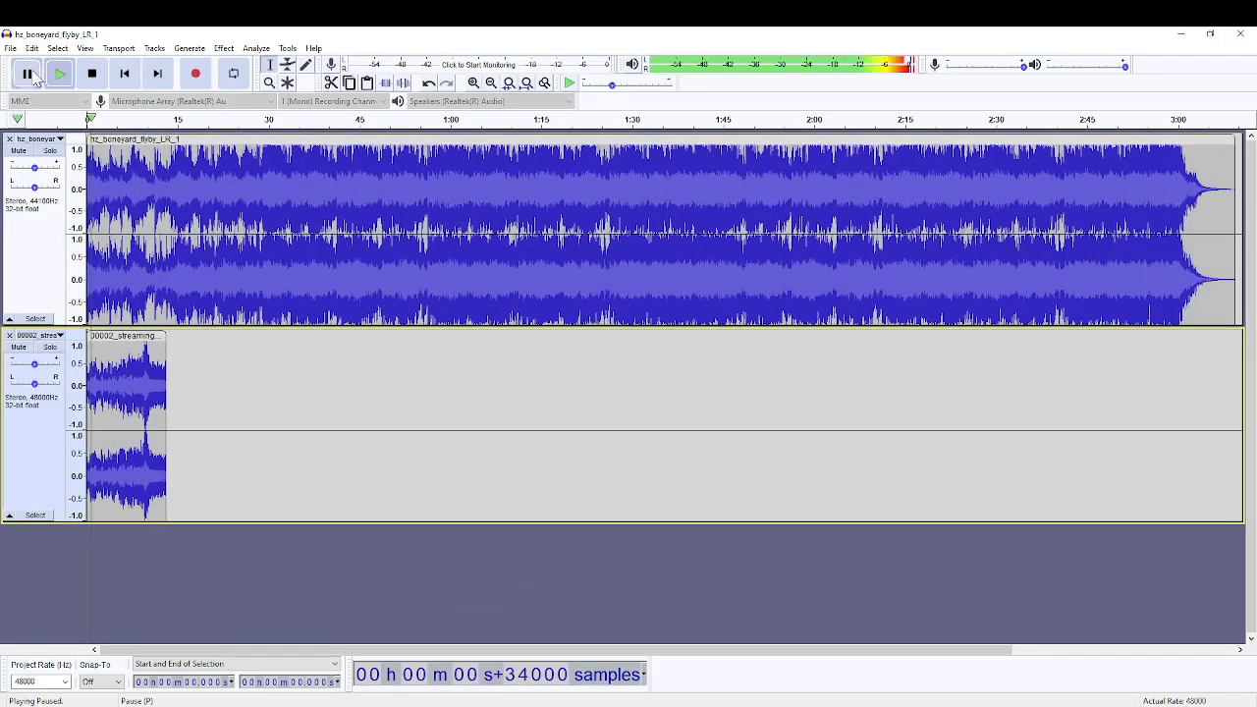
left_click(27, 75)
left_click(38, 78)
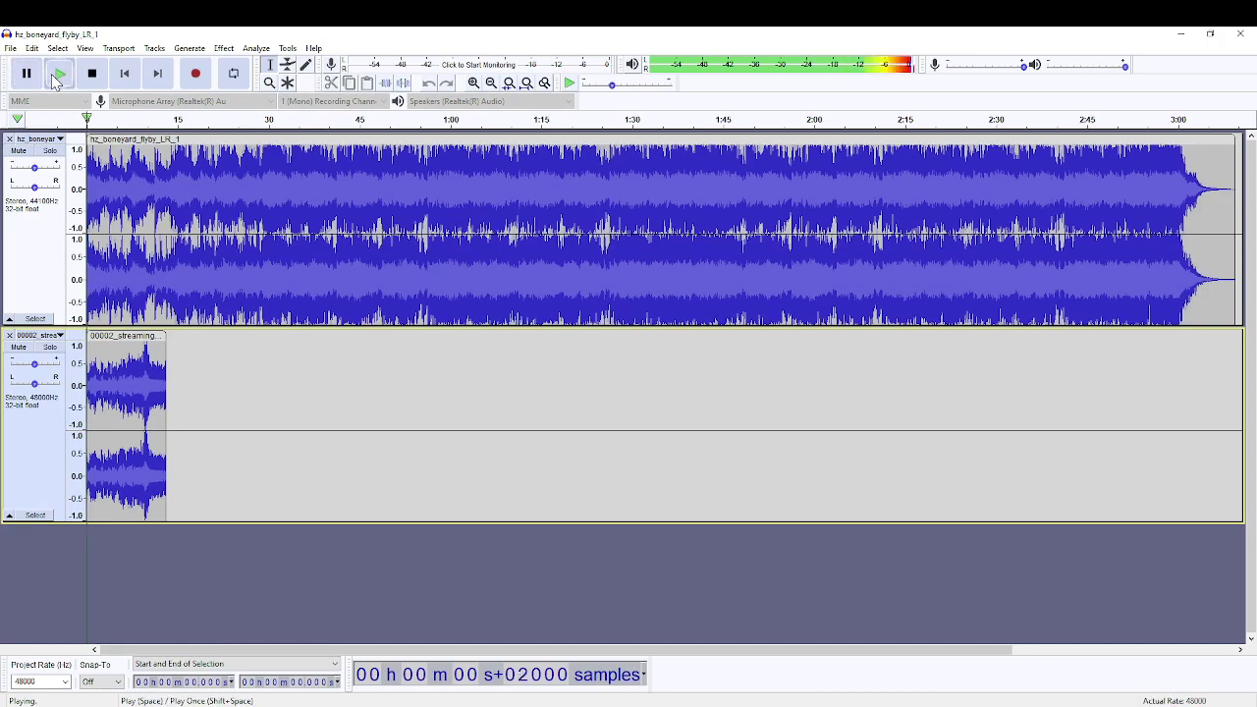
left_click(27, 74)
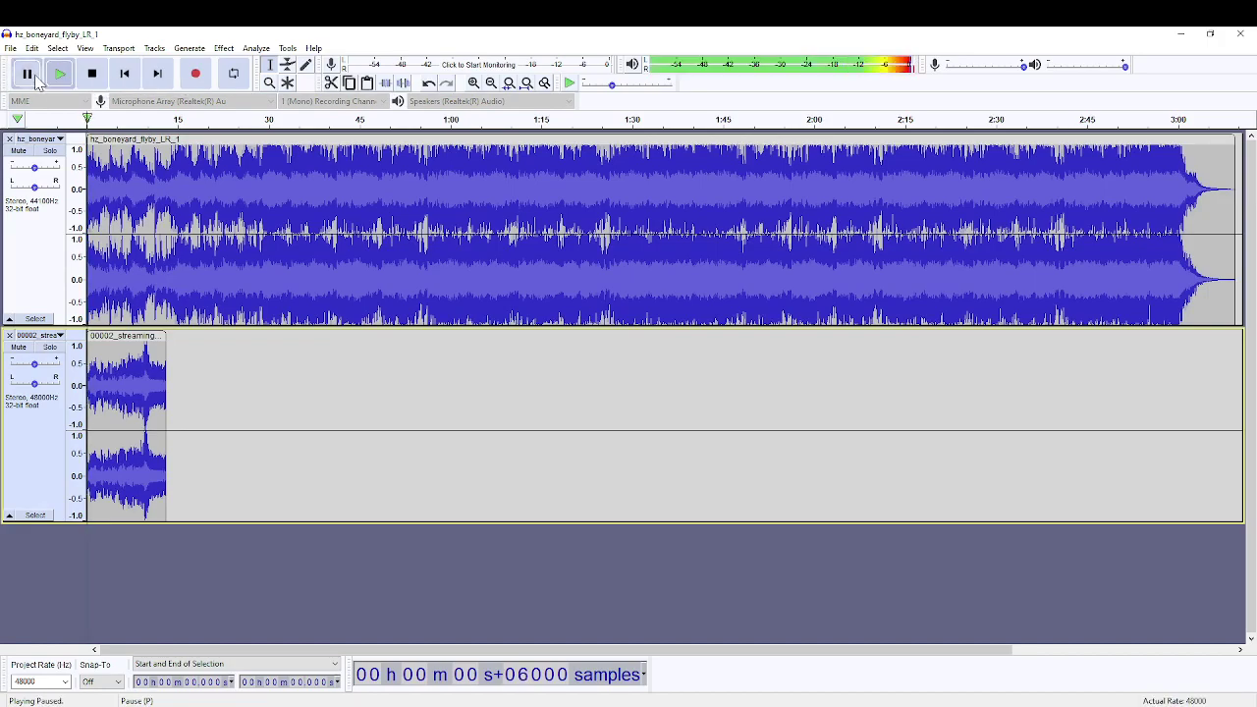
Step: Mute the 00002_streaming track, solo the hz_boneyard_flyby_LR_1 track and raise its gain slightly
left_click(19, 346)
left_click_drag(35, 168, 54, 169)
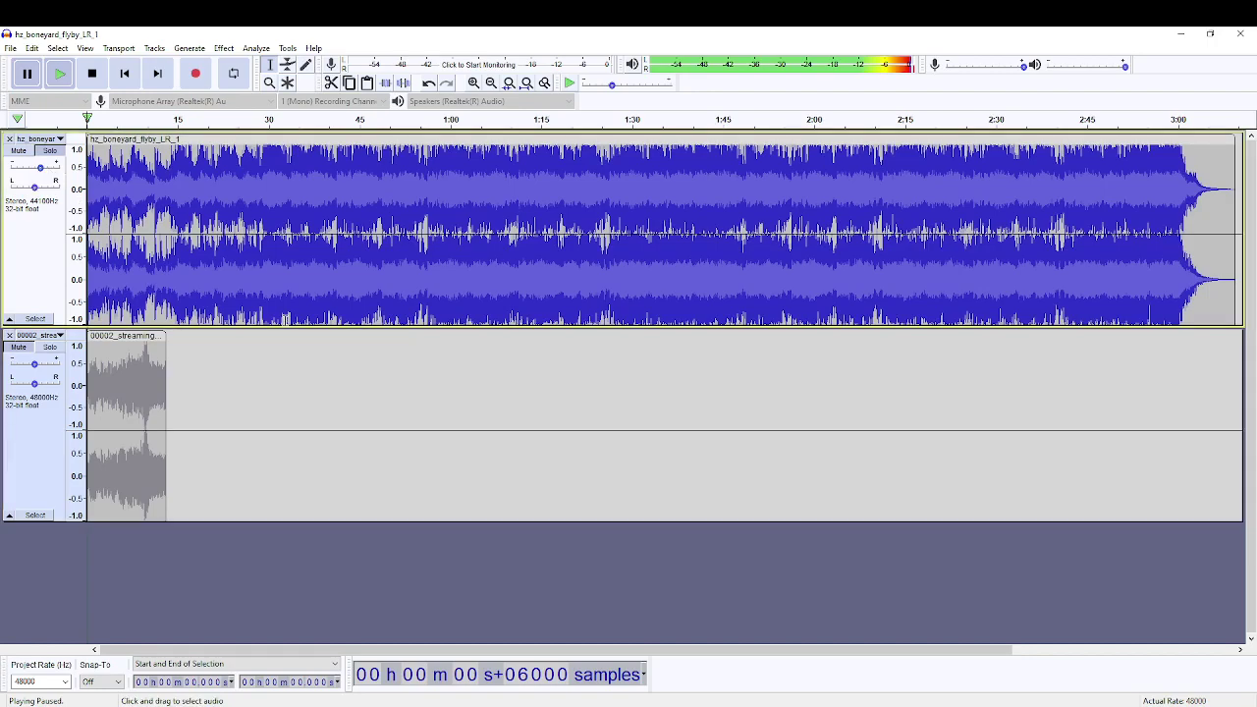
left_click(65, 681)
left_click(43, 611)
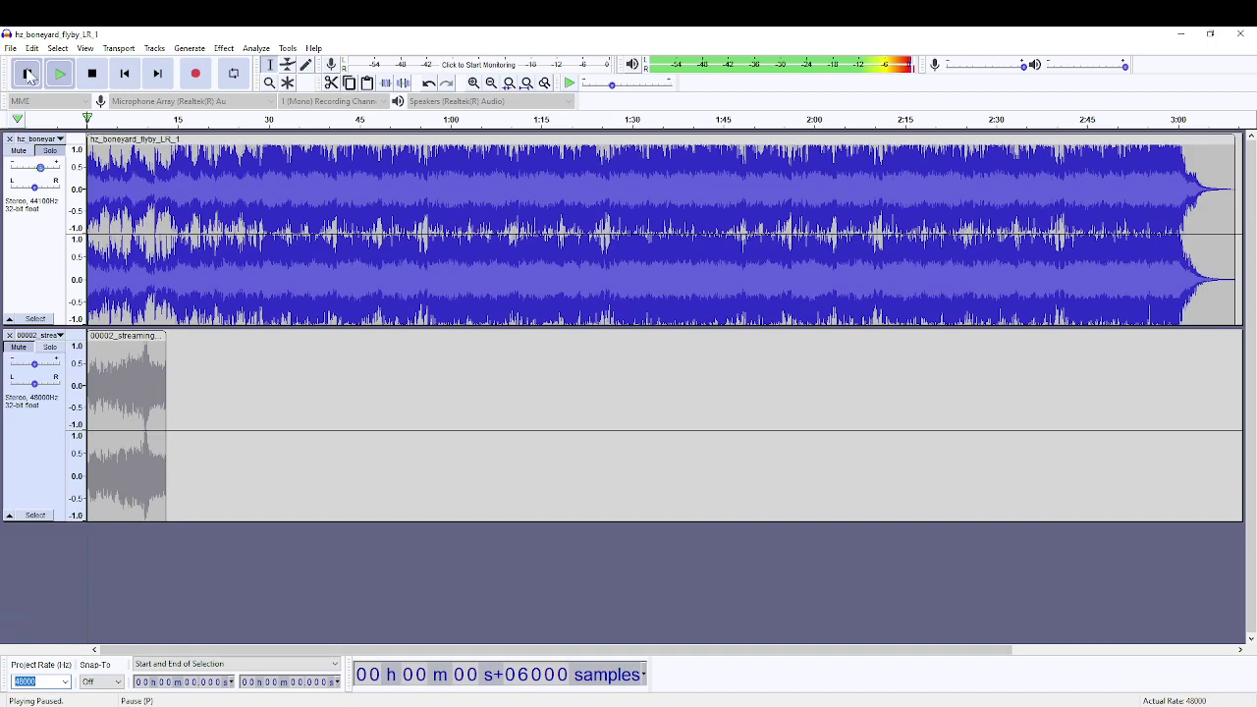
Step: Delete the audio from 13.200 s to the end of hz_boneyard_flyby_LR_1, matching the length of the 00002_streaming clip
left_click_drag(167, 222, 1234, 284)
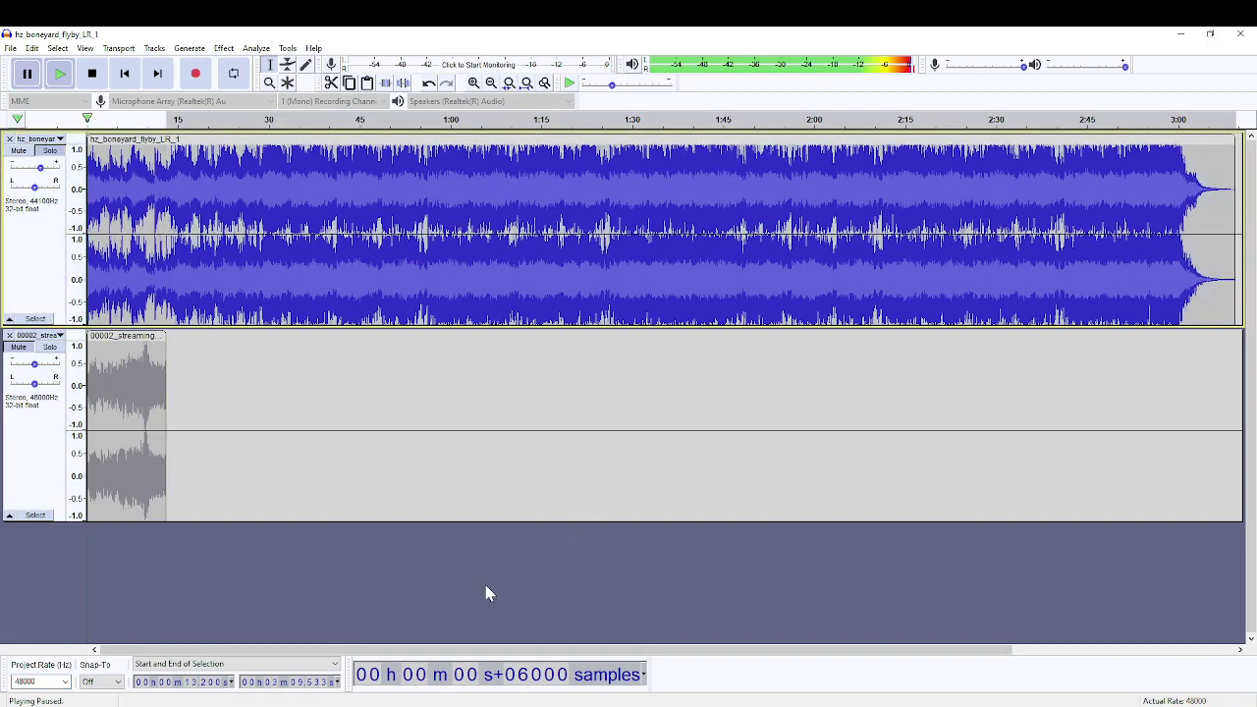
left_click(167, 312)
double_click(178, 312)
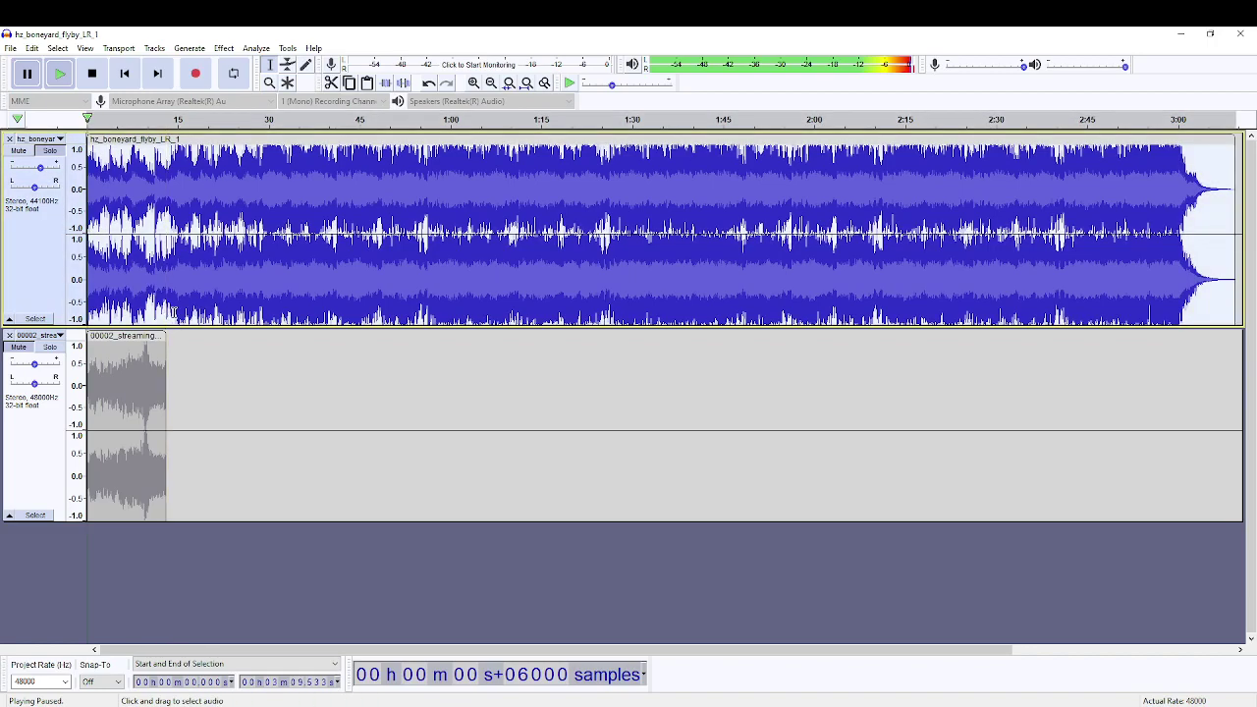
left_click(175, 314)
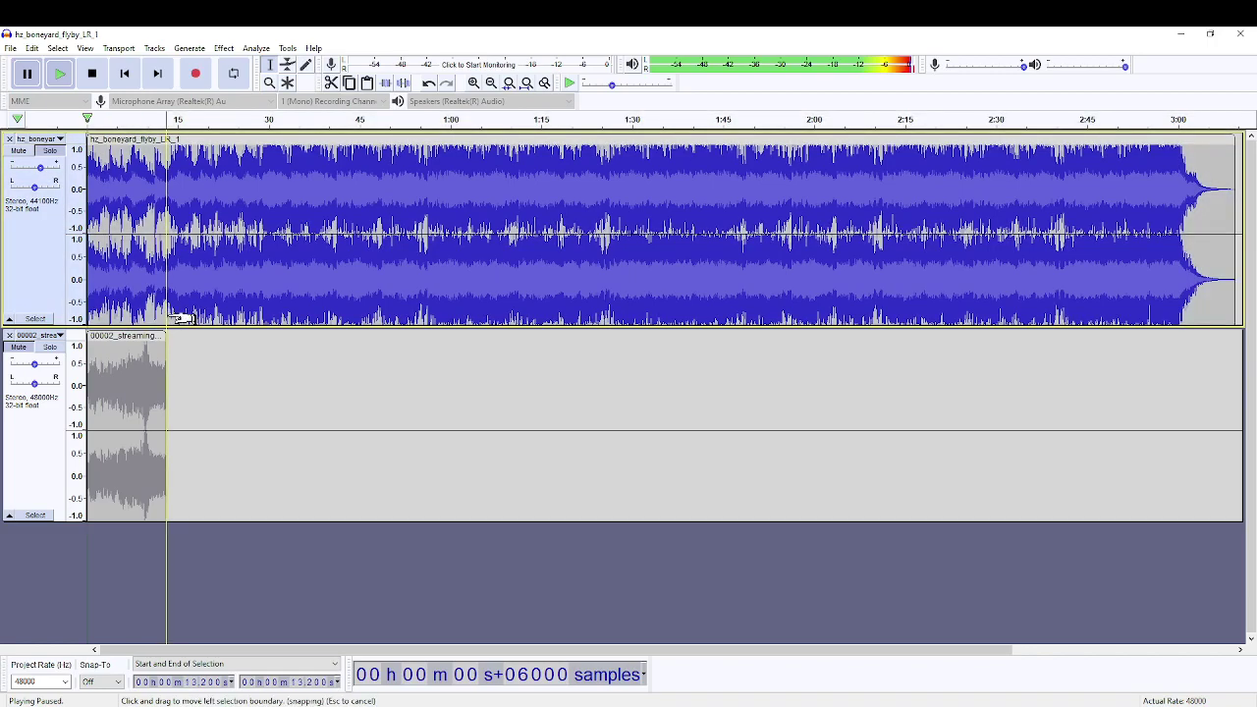
left_click(291, 576)
left_click_drag(169, 320, 1236, 342)
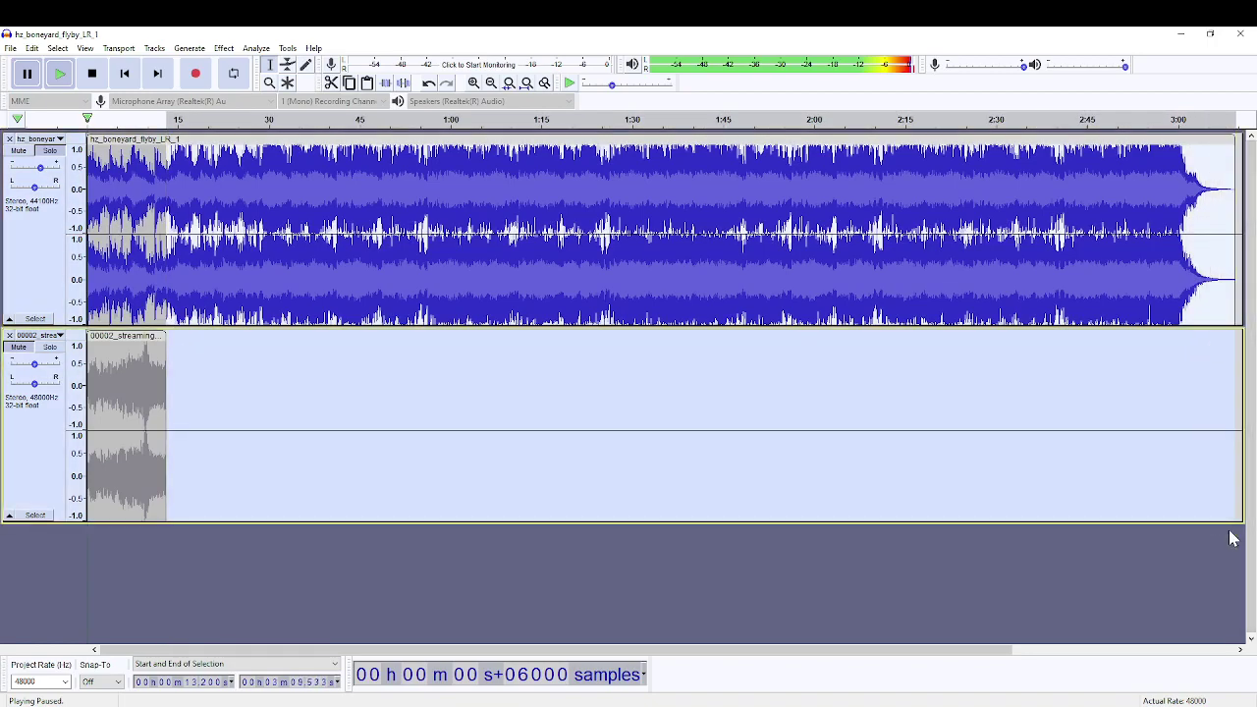
key("Delete")
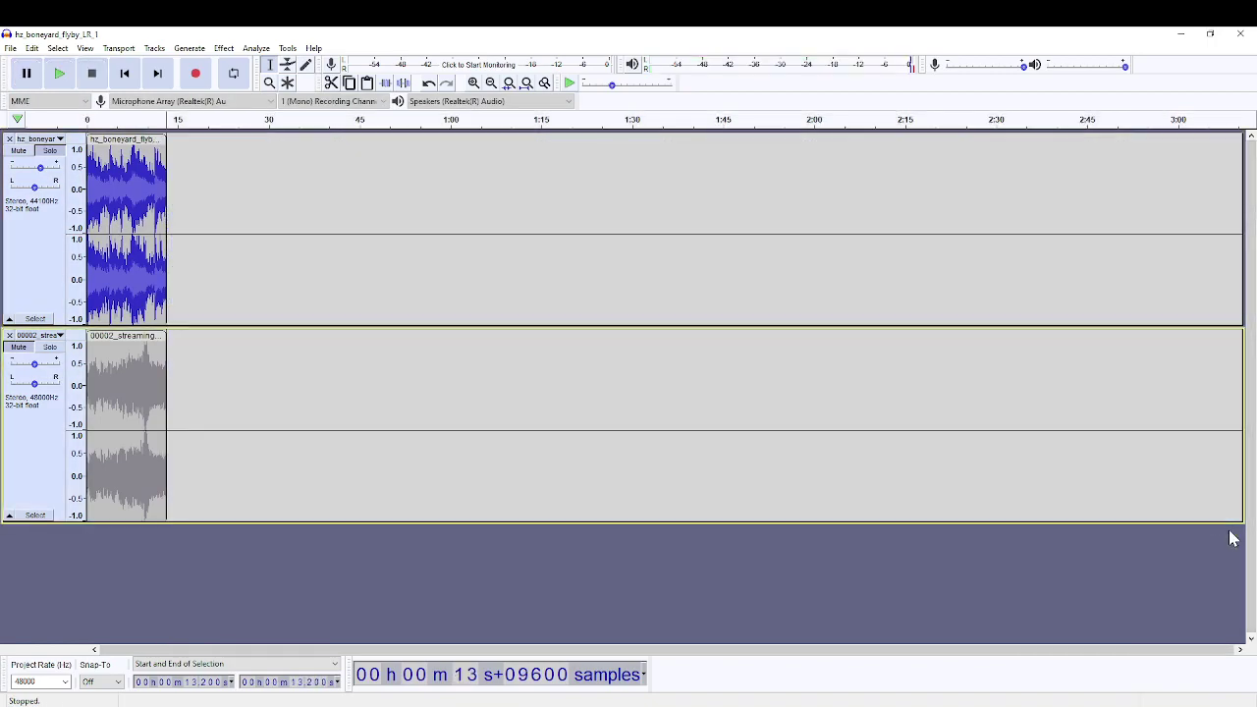
Step: Remove the 00002_streaming track and export the trimmed hz_boneyard_flyby_LR_1 as a WAV file to the desktop
left_click(9, 335)
left_click(31, 48)
mouse_move(10, 48)
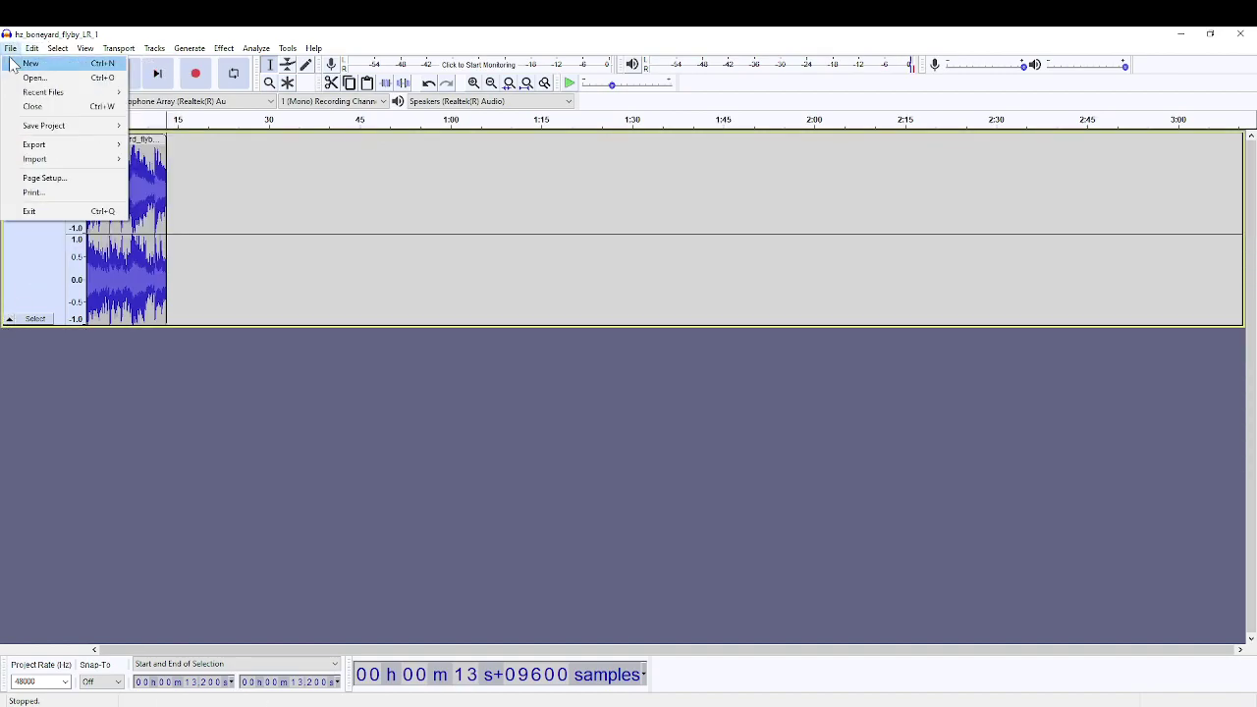
mouse_move(49, 144)
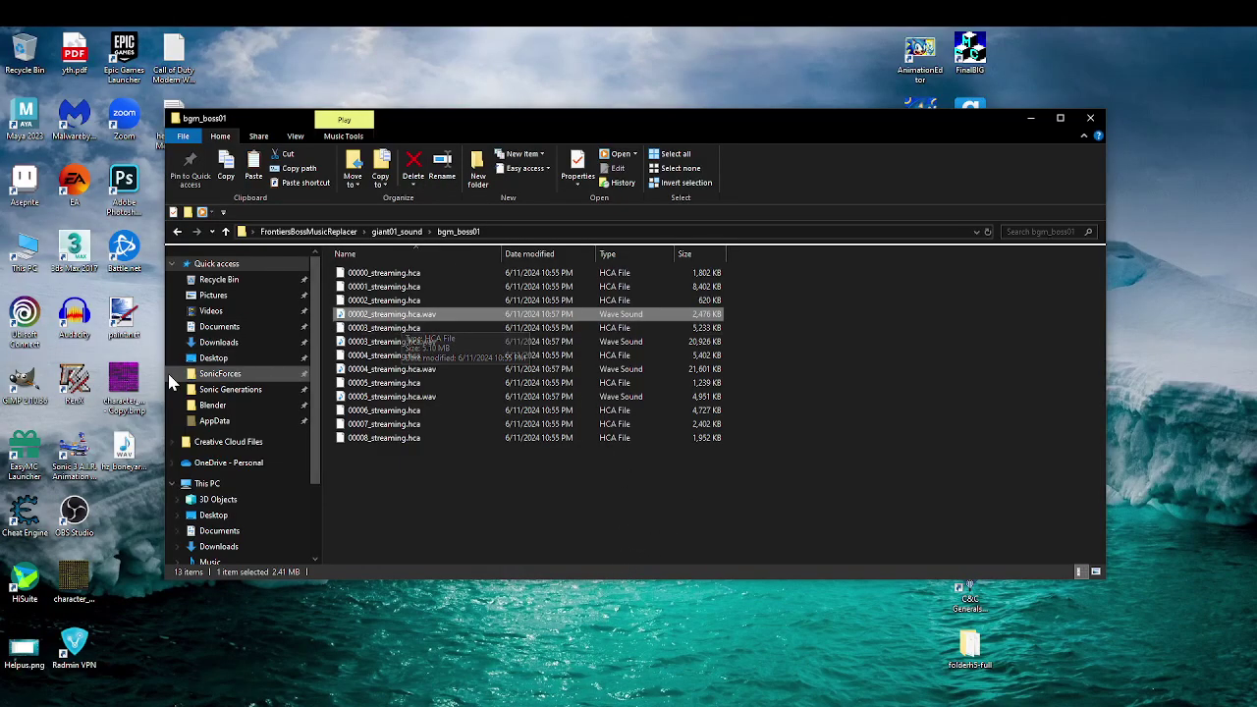
Step: Rename the exported WAV on the desktop to 00002_streaming.hca.wav
left_click(124, 470)
left_click(129, 477)
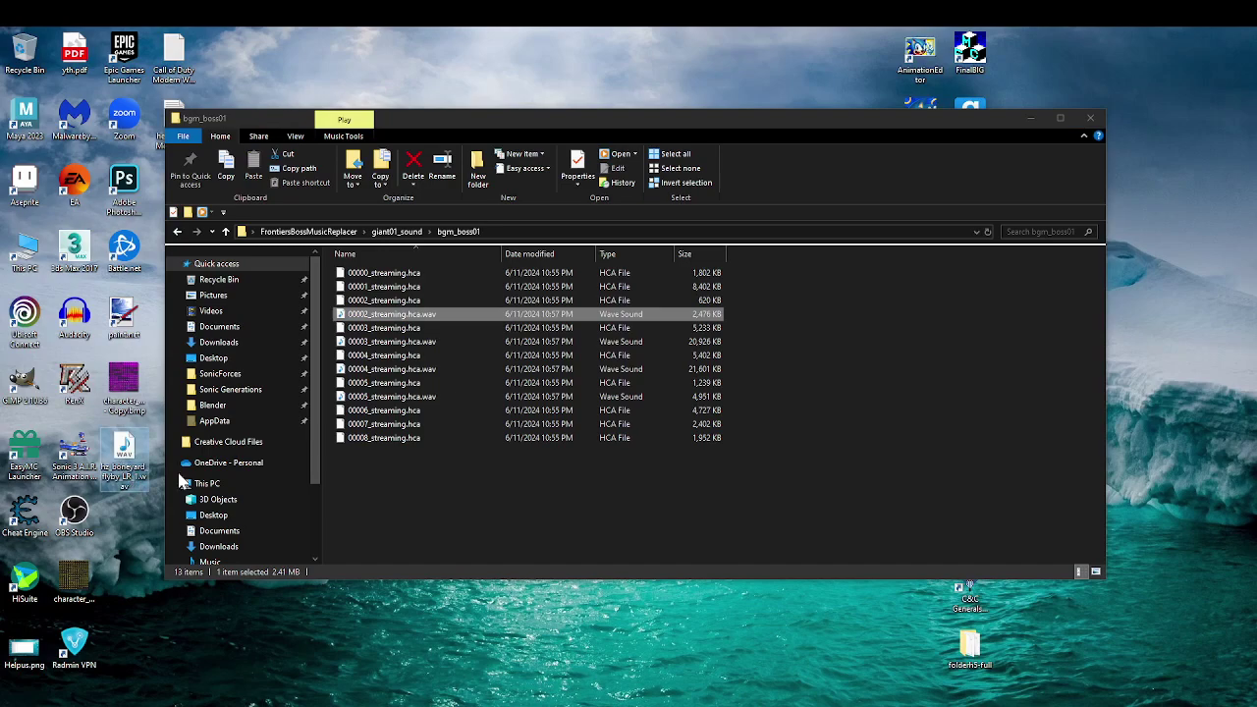
type("00002_streaming.hca")
key("Return")
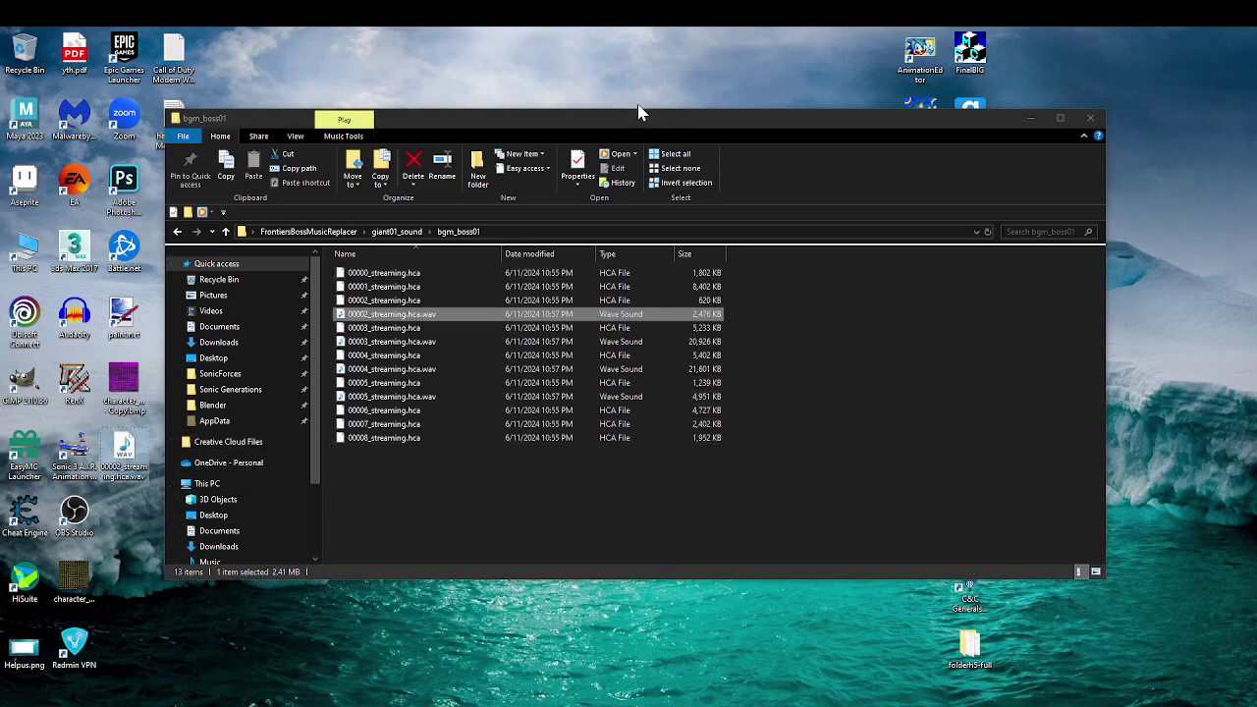
Step: Move the bgm_boss01 folder window aside and open the desktop's 00002_streaming.hca.wav in VGAudio
left_click_drag(620, 118, 722, 128)
left_click(736, 169)
left_click(968, 365)
left_click(968, 365)
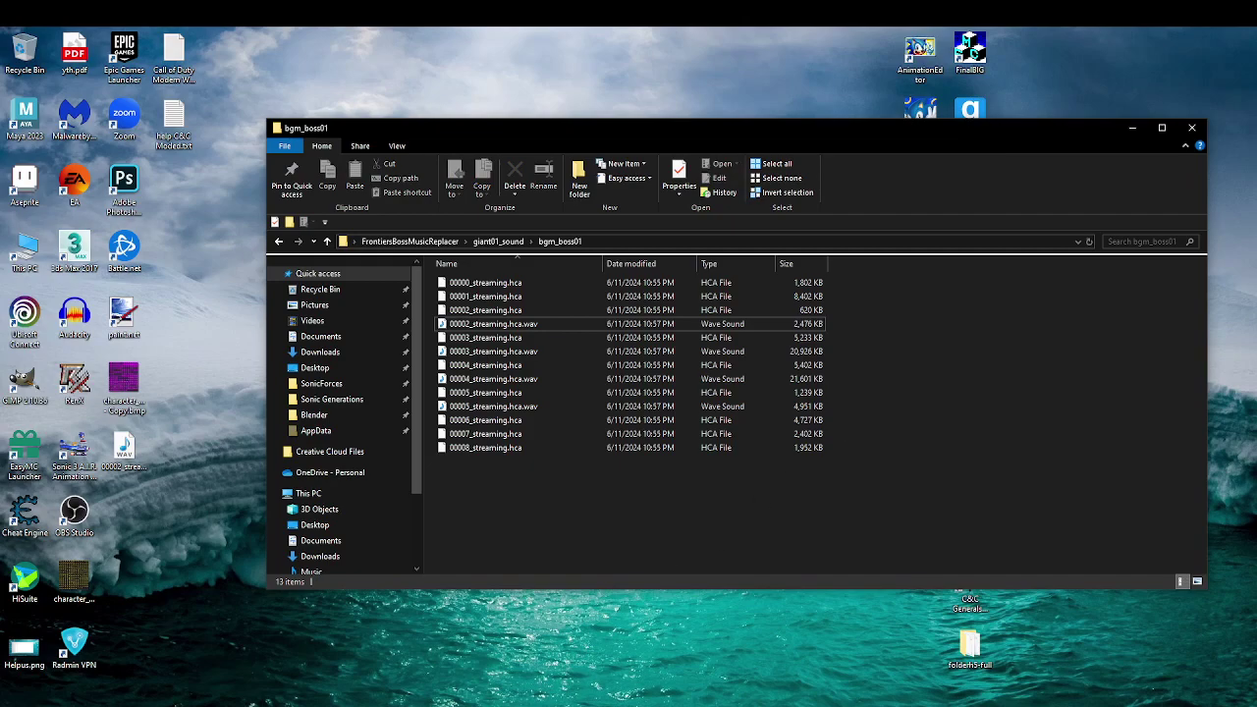
left_click(410, 250)
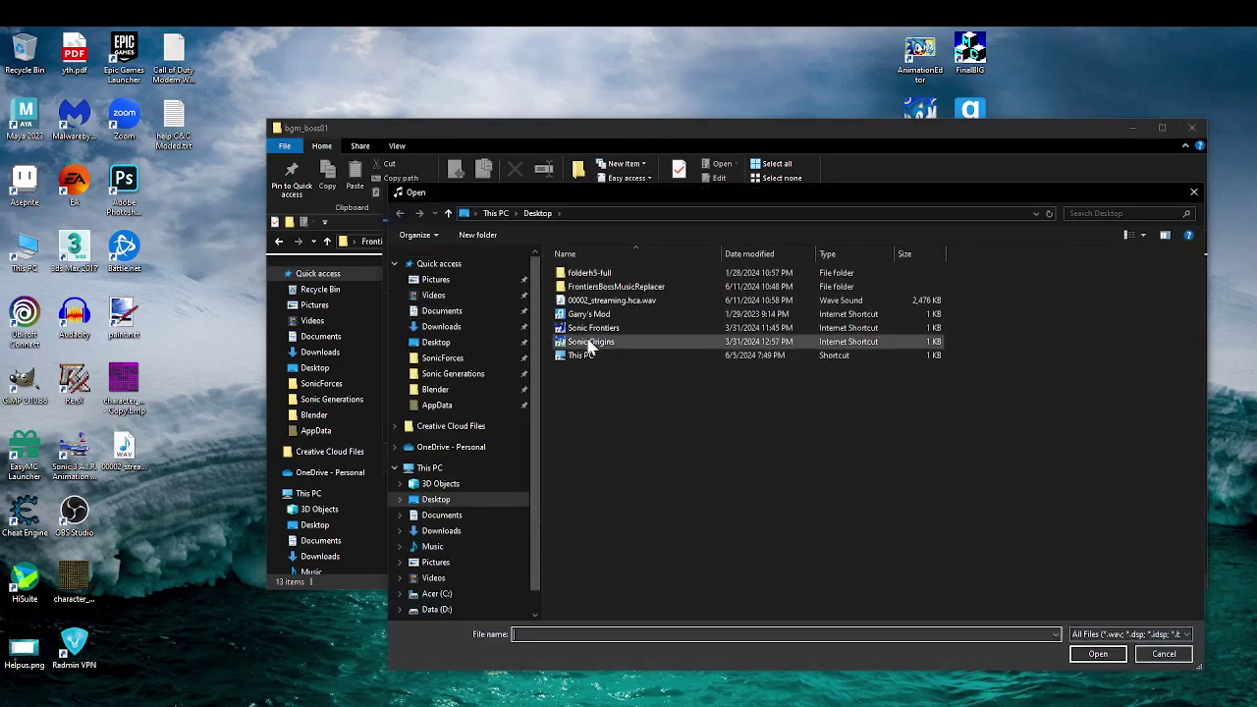
double_click(623, 310)
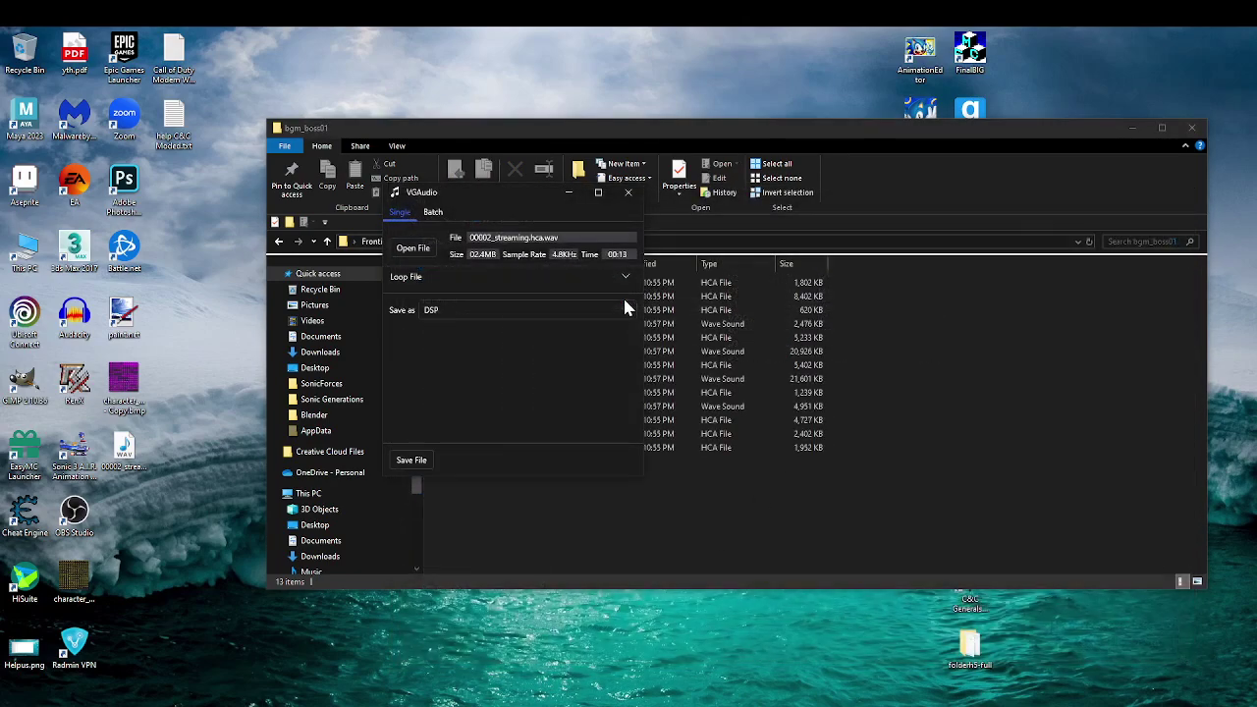
Step: Open the file's loop settings to edit Loop Start and Loop End, and choose HCA as the output format
left_click(550, 275)
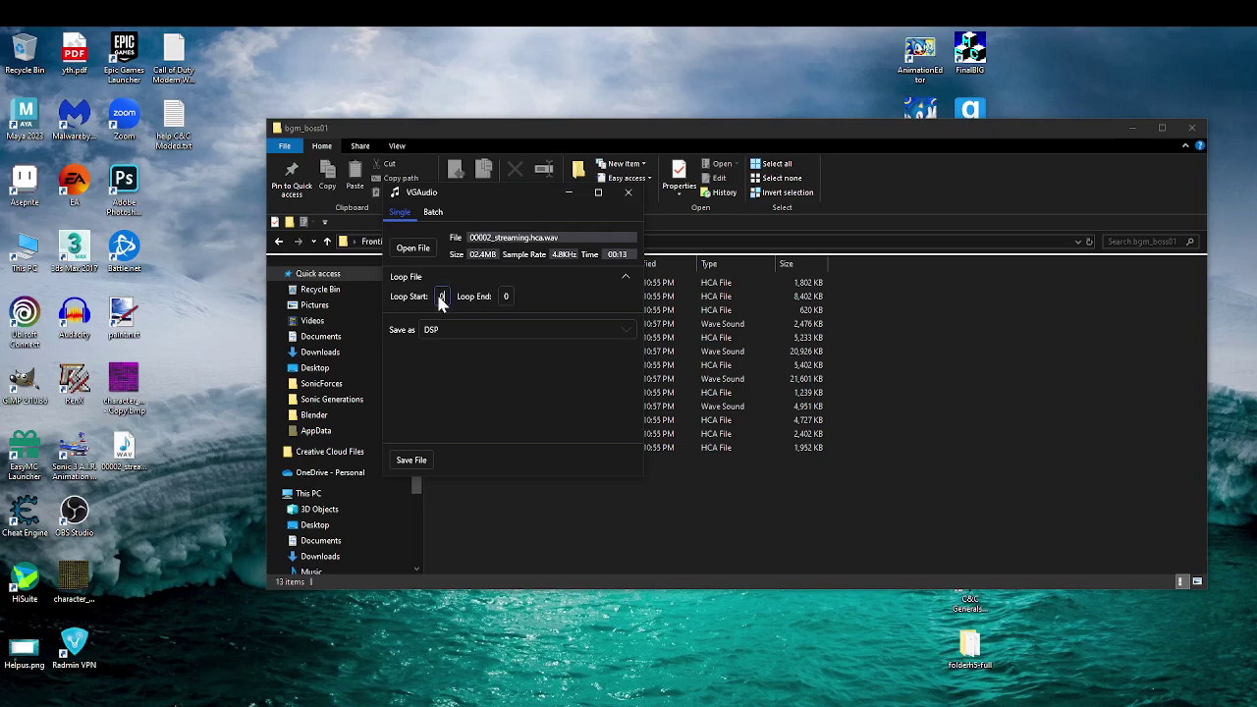
left_click(508, 296)
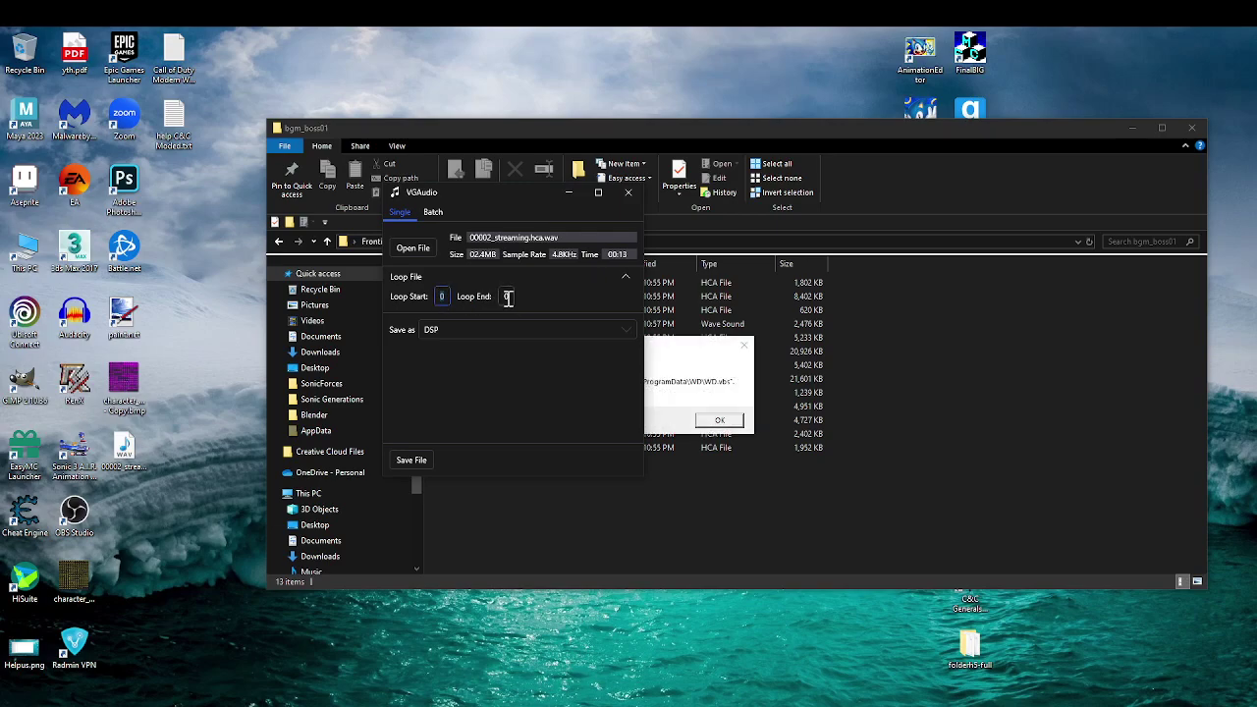
left_click(504, 297)
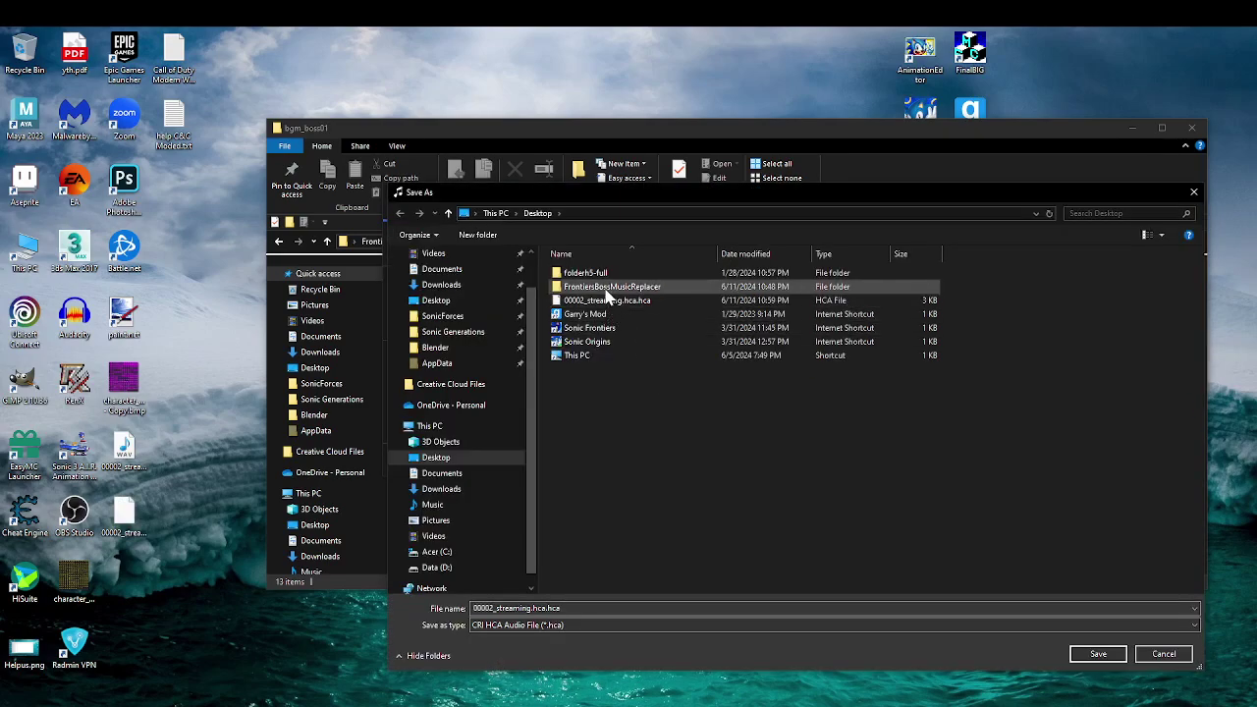
Step: Try to save the HCA over 00002_streaming.hca in FrontiersBossMusicReplacer\giant01_sound\bgm_boss01, and close VGAudio
double_click(604, 287)
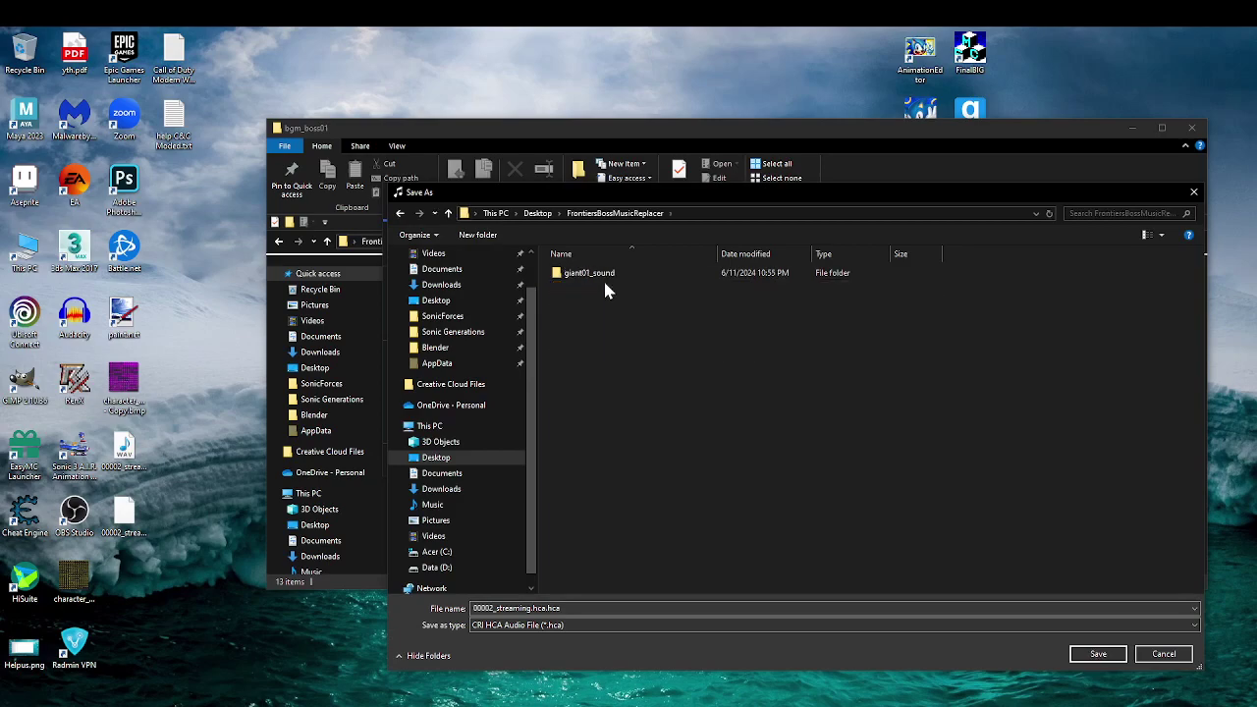
double_click(603, 275)
double_click(603, 278)
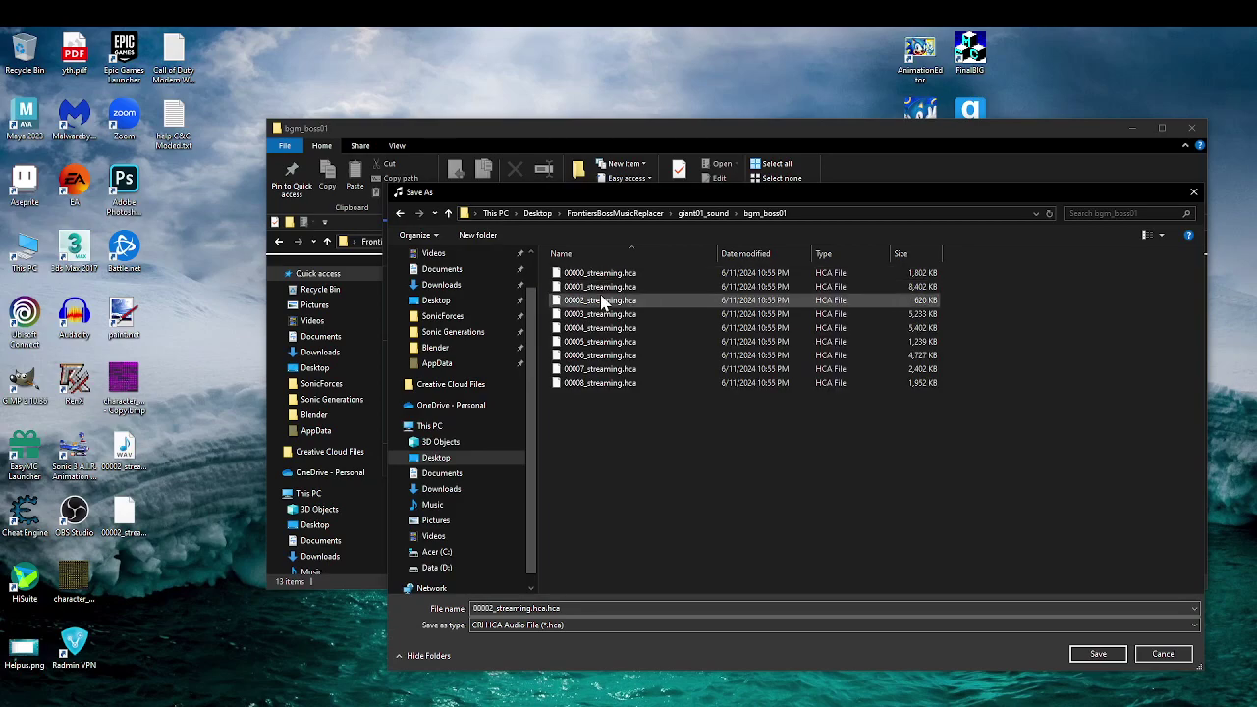
double_click(602, 305)
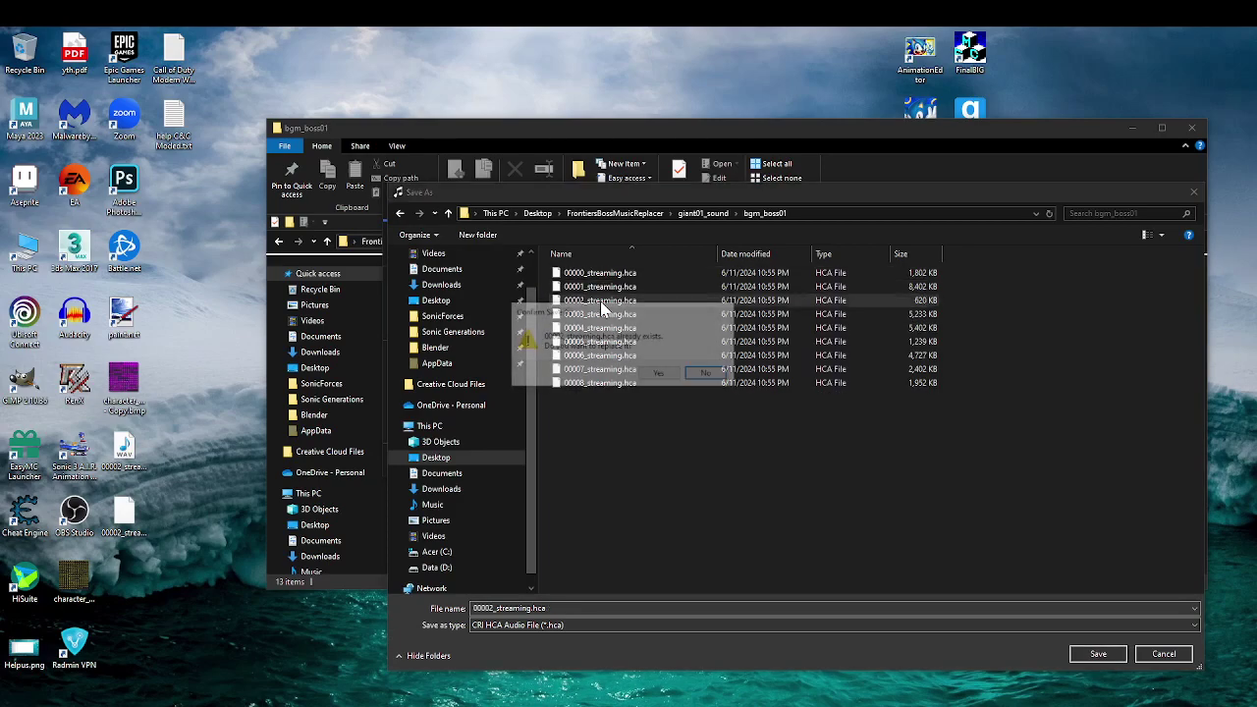
left_click(657, 376)
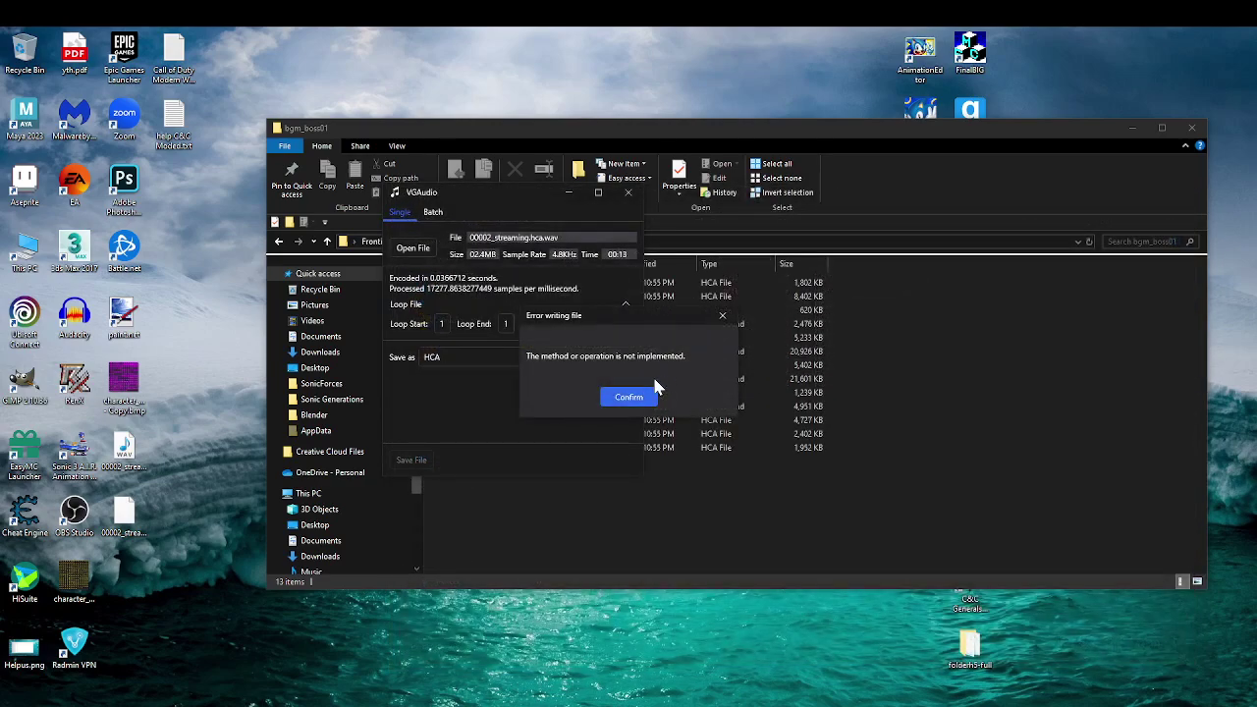
left_click(636, 396)
left_click(627, 192)
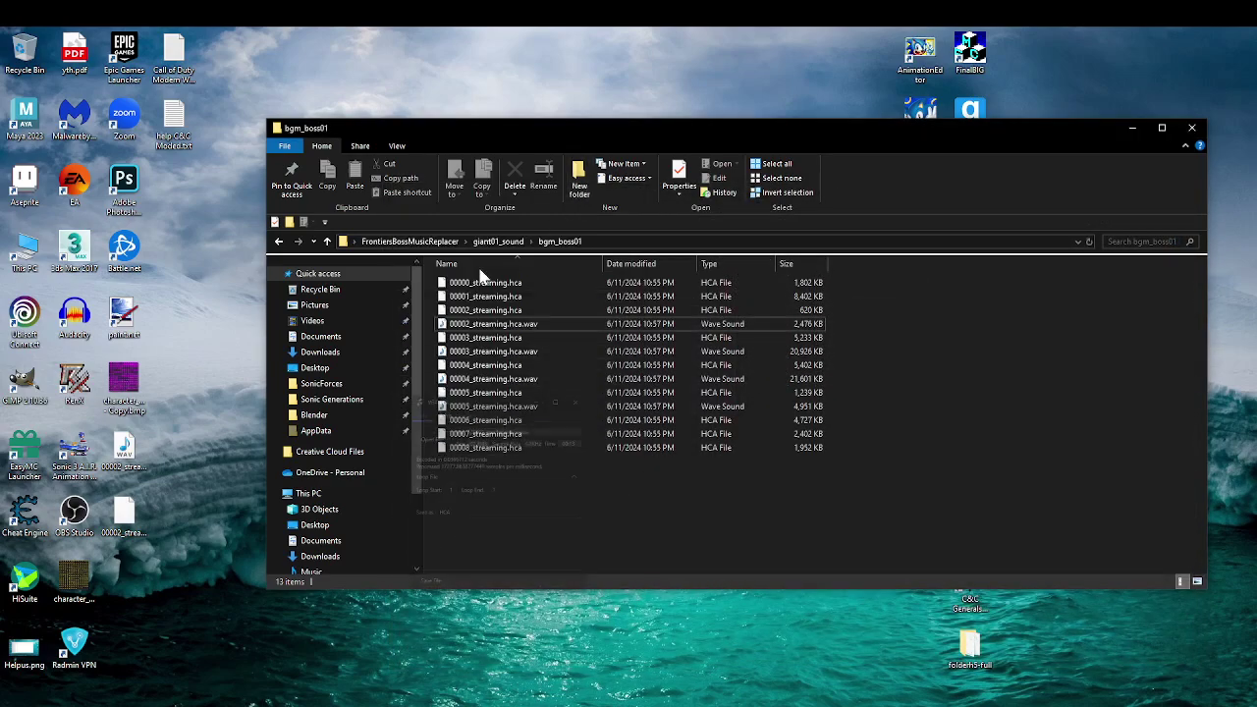
Step: Replace 00002_streaming.hca in the bgm_boss01 folder with the desktop's converted 00002_streaming.hca.hca, keeping the original file name
left_click(527, 520)
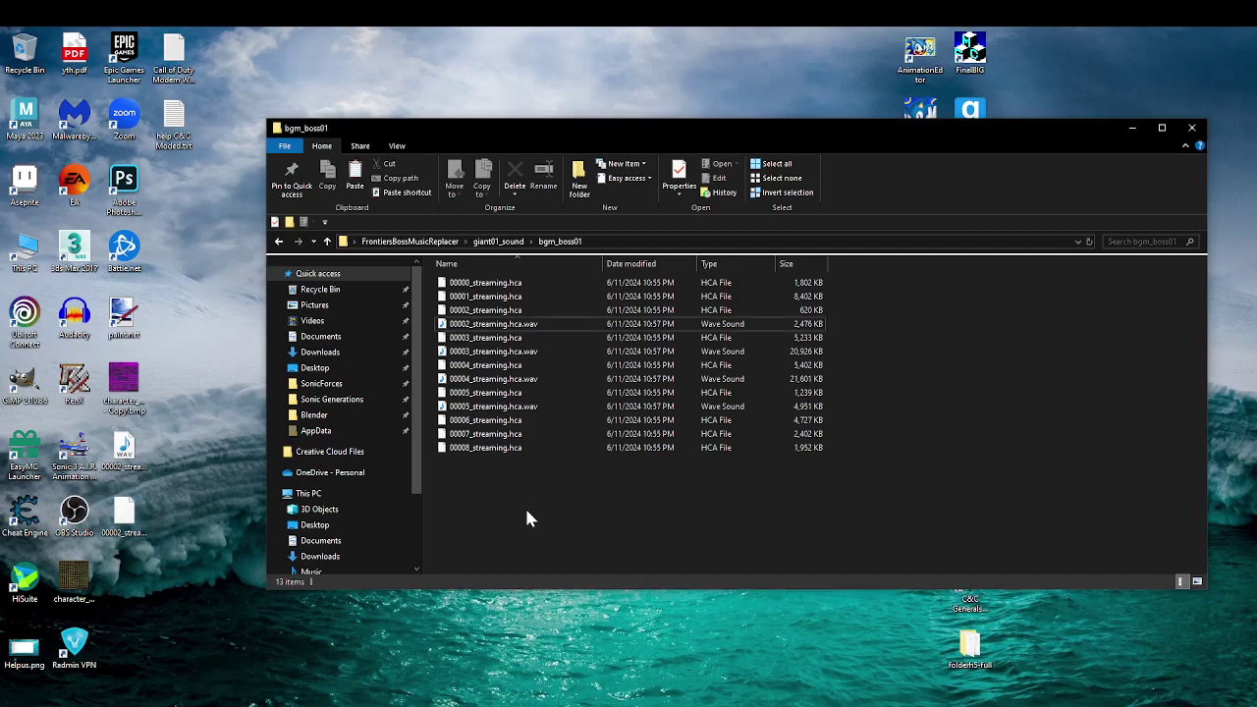
key("Delete")
left_click(476, 298)
left_click(478, 310)
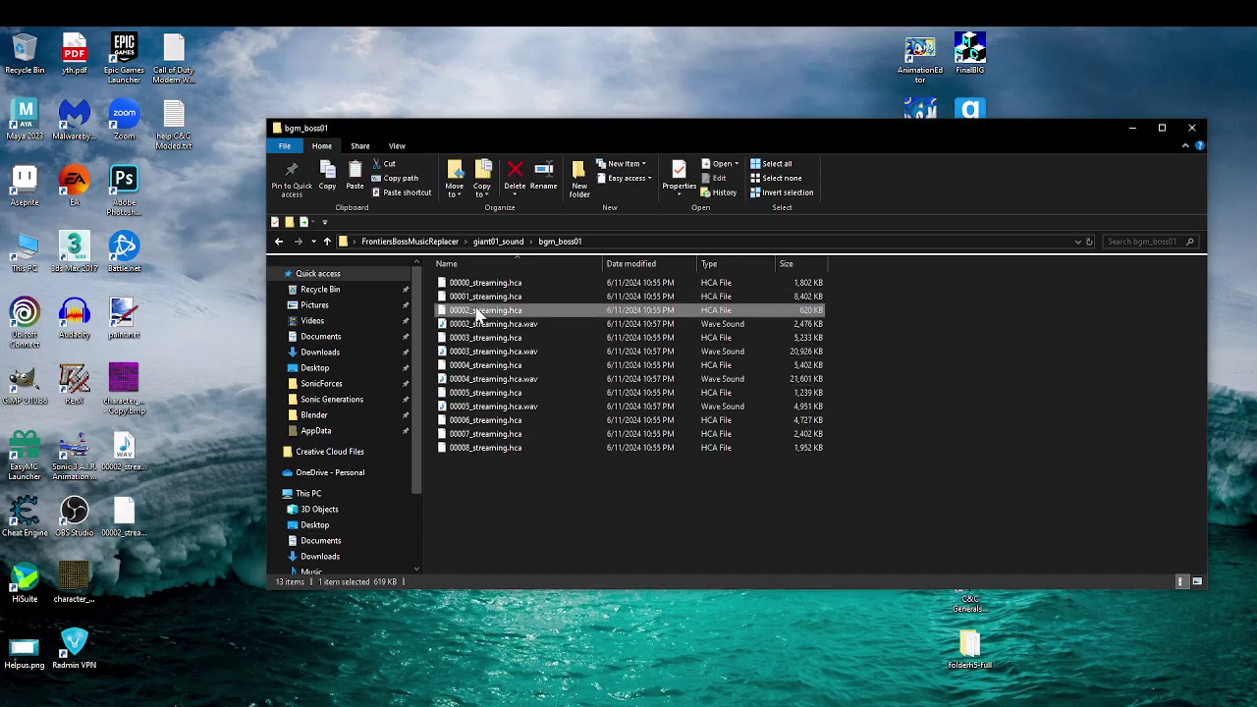
left_click(127, 538)
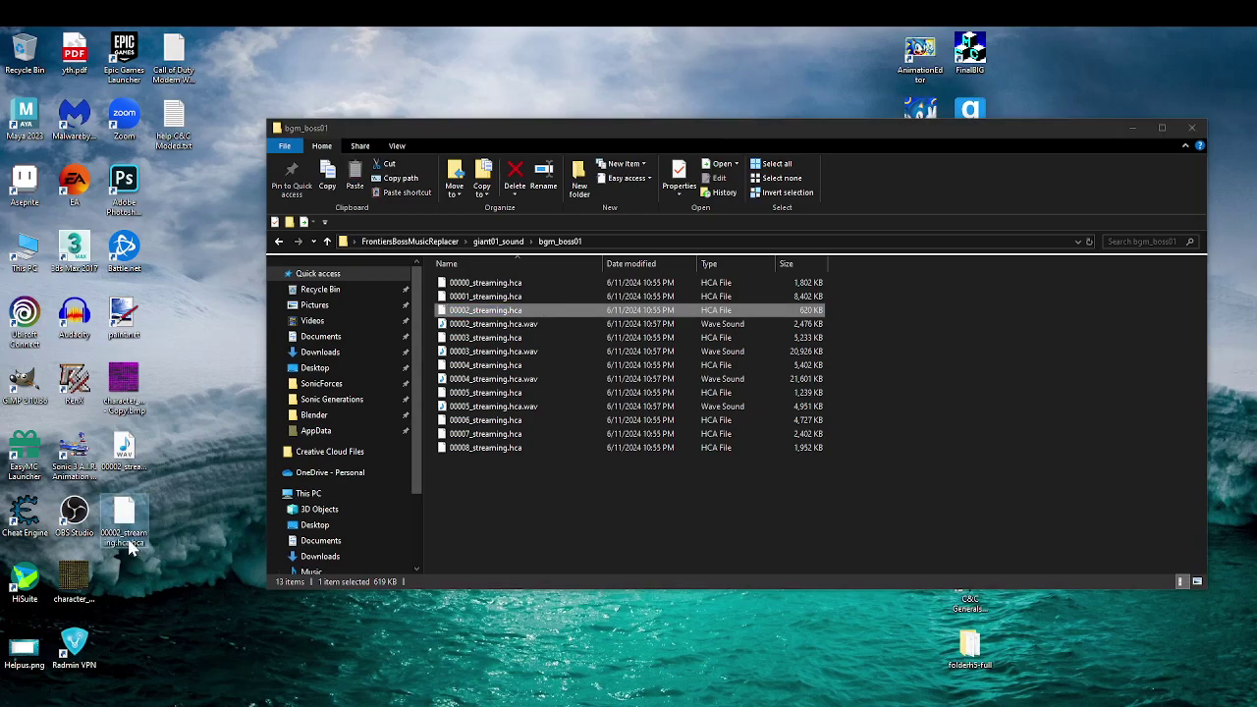
left_click_drag(124, 521, 547, 543)
key("Return")
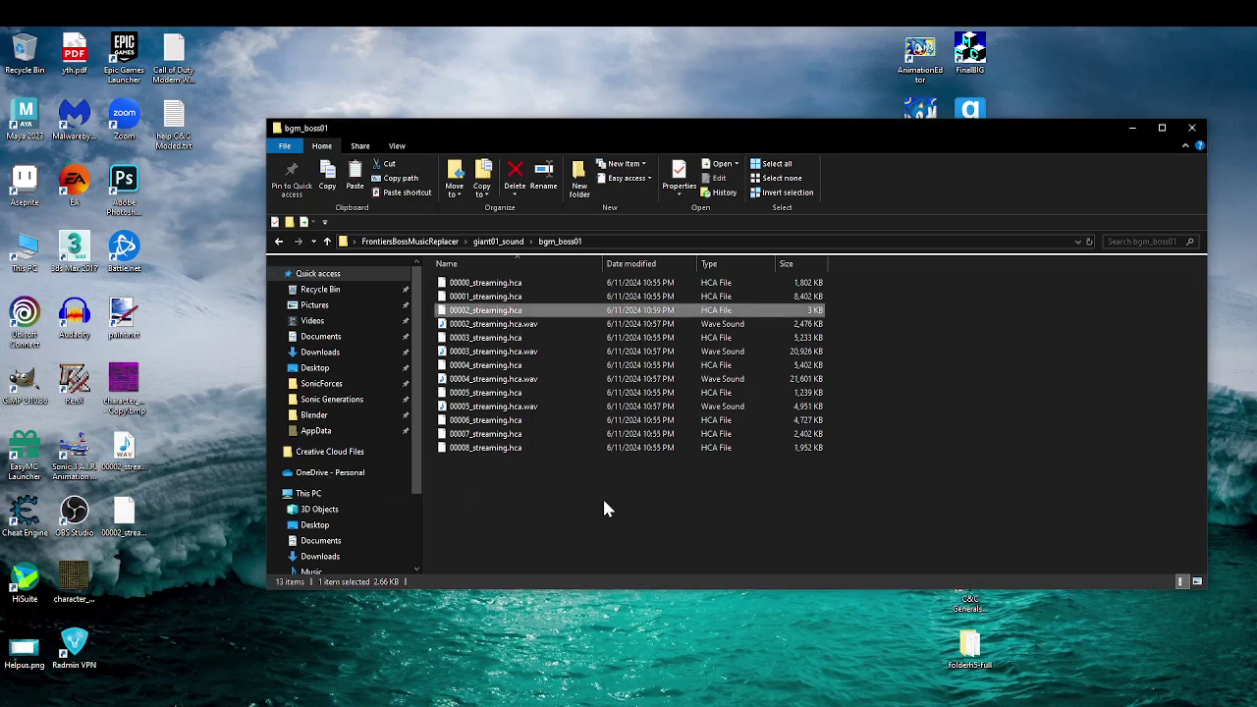
key("Return")
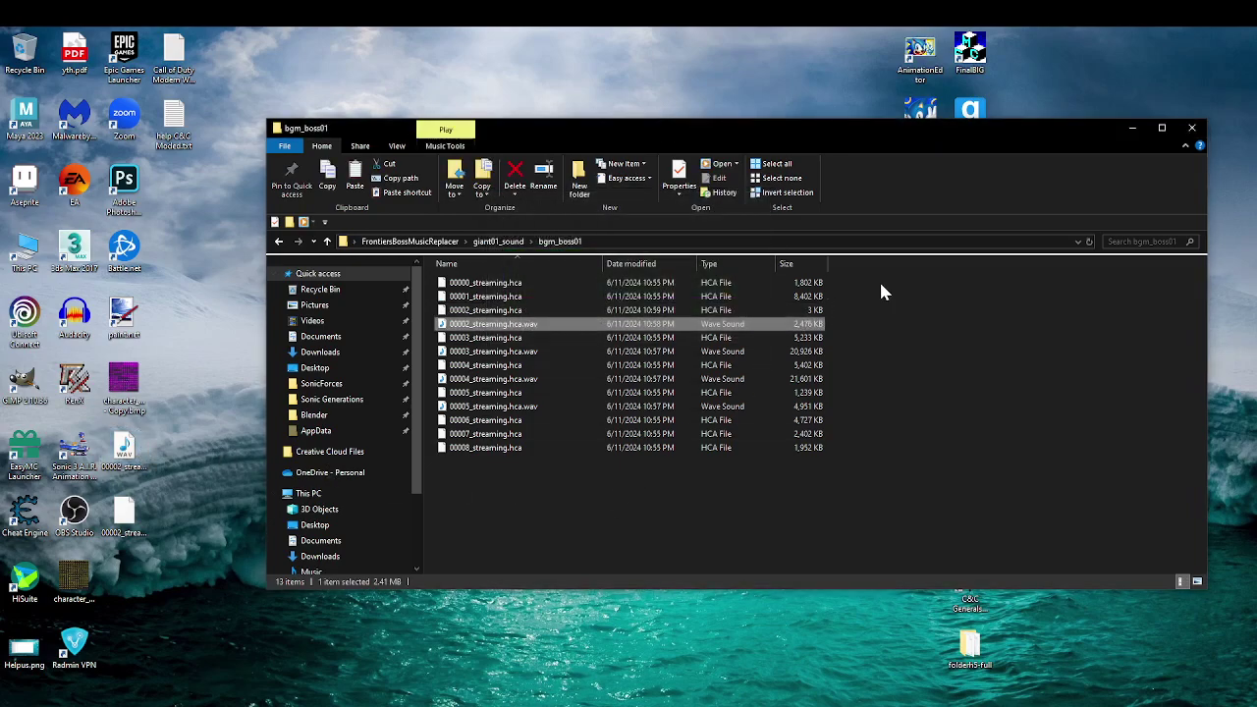
Step: Select all the HCA files in the bgm_boss01 folder, leaving out the WAV files
left_click_drag(881, 285, 777, 313)
left_click(734, 366, "ctrl")
left_click(701, 393, "ctrl")
left_click_drag(578, 496, 580, 443)
key("Return")
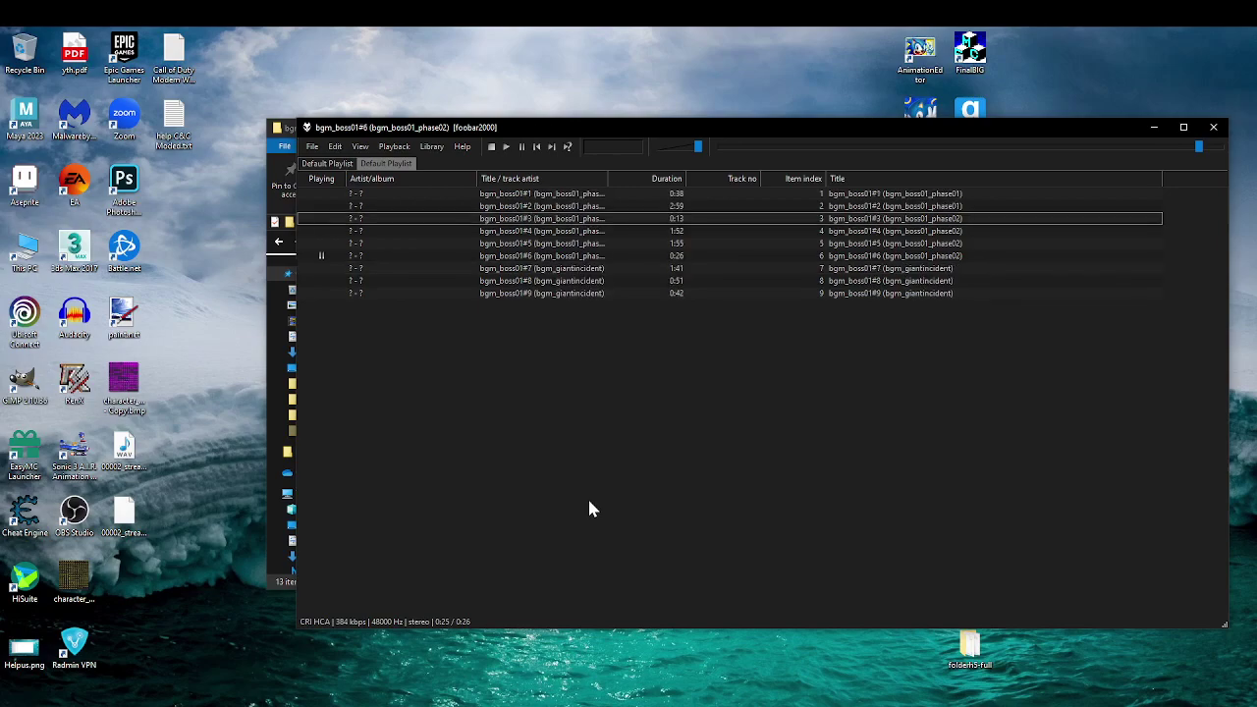
Step: Remove all old bgm_boss01 tracks from the foobar2000 playlist and close the player
key("ctrl+a")
right_click(633, 247)
left_click(658, 253)
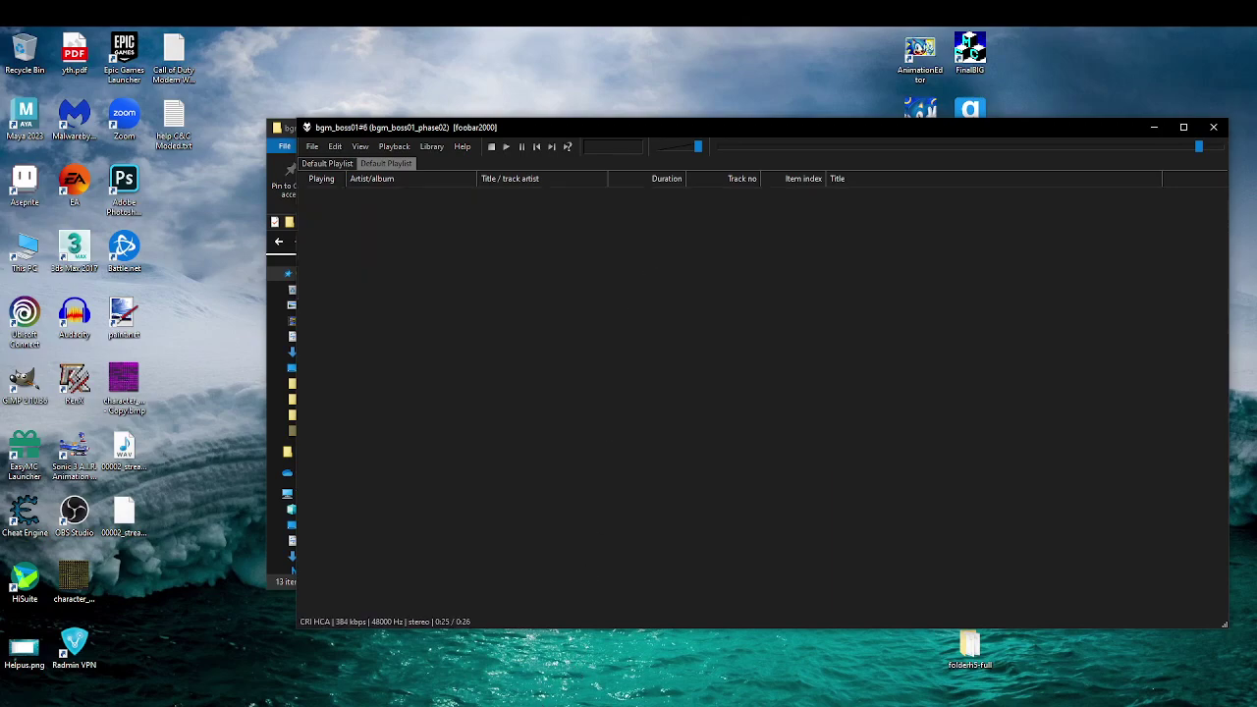
left_click(1214, 127)
Step: Reopen foobar2000 from the foobar2000-x64_v2.1.4 folder and load the selected bgm_boss01 HCA files into the playlist
left_click(401, 705)
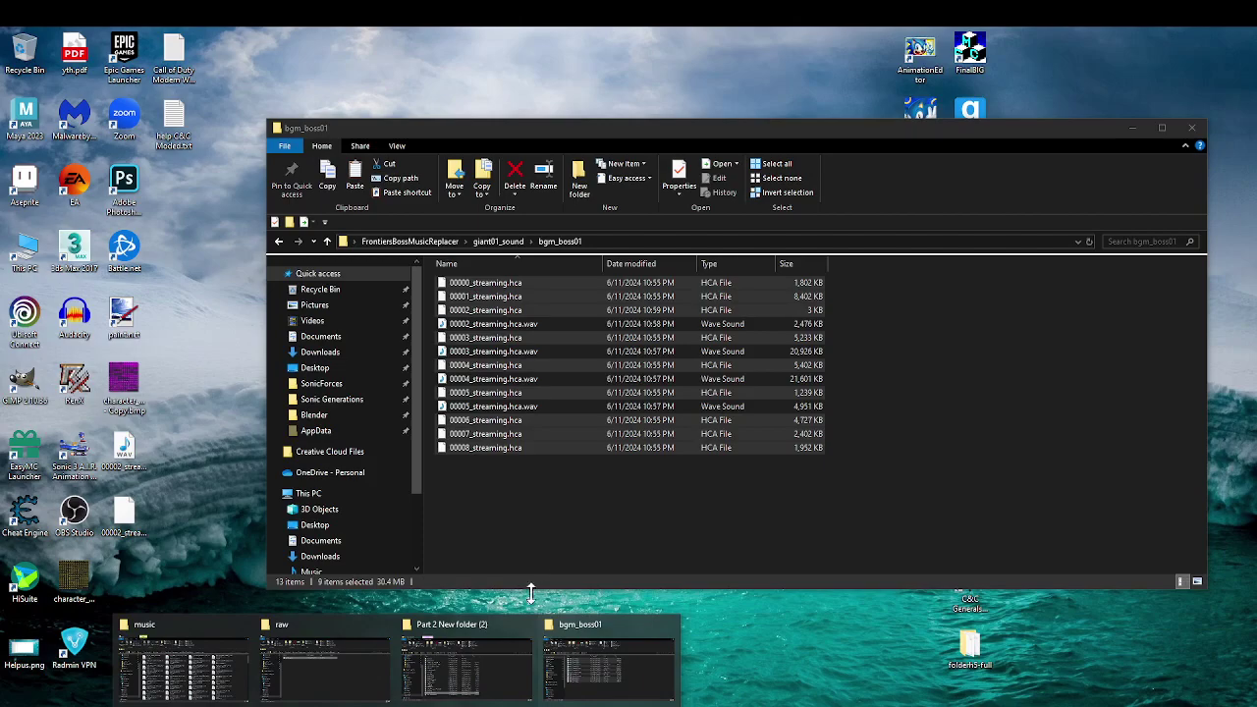
left_click(495, 645)
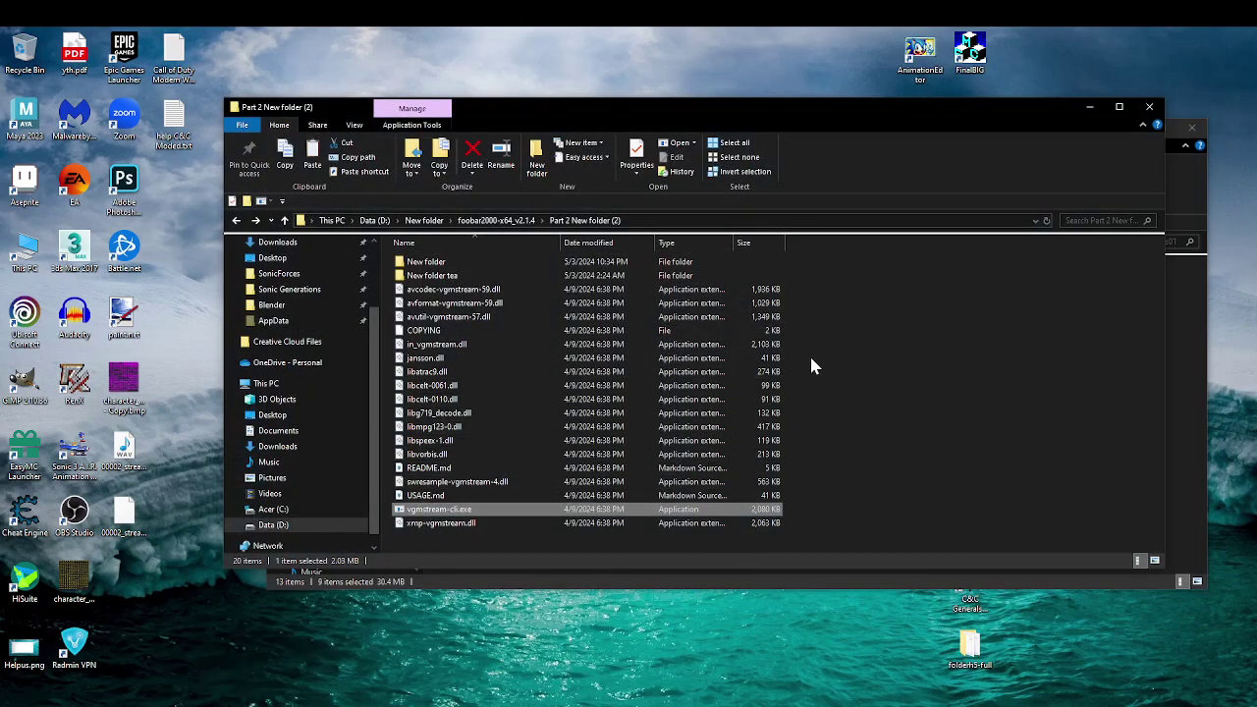
key("alt+Up")
double_click(523, 470)
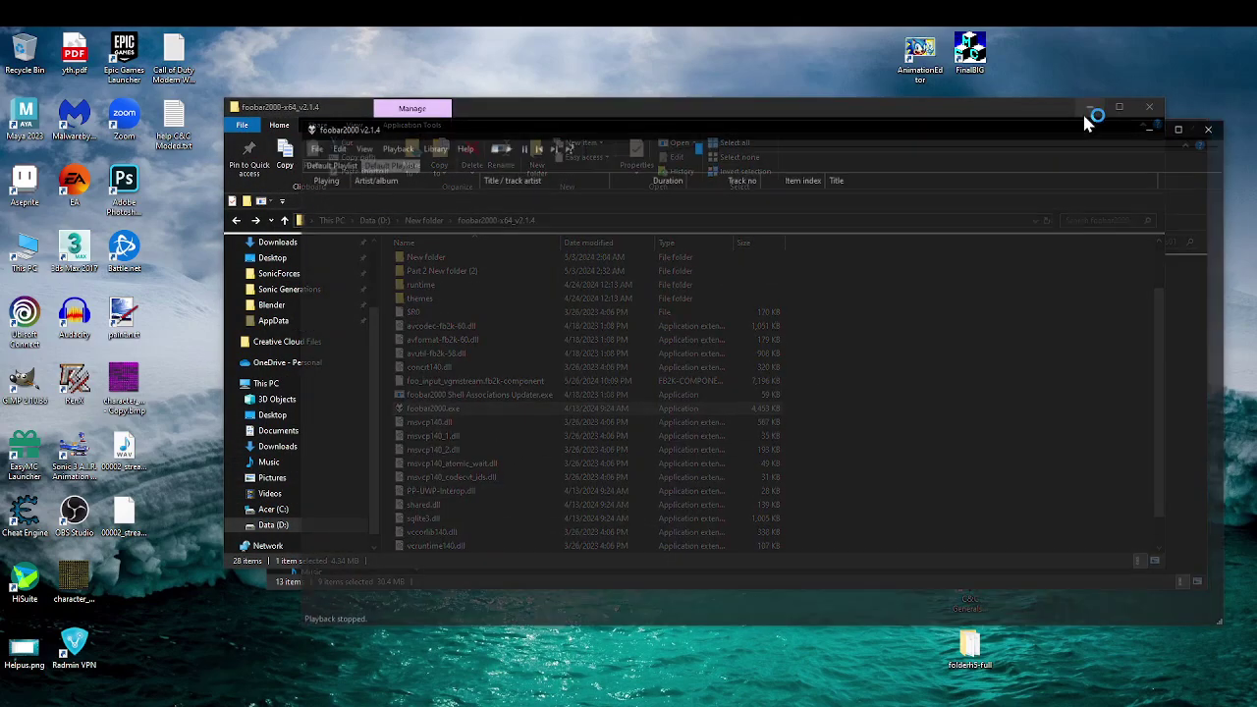
left_click(1090, 111)
left_click(1151, 129)
left_click_drag(681, 305, 686, 348)
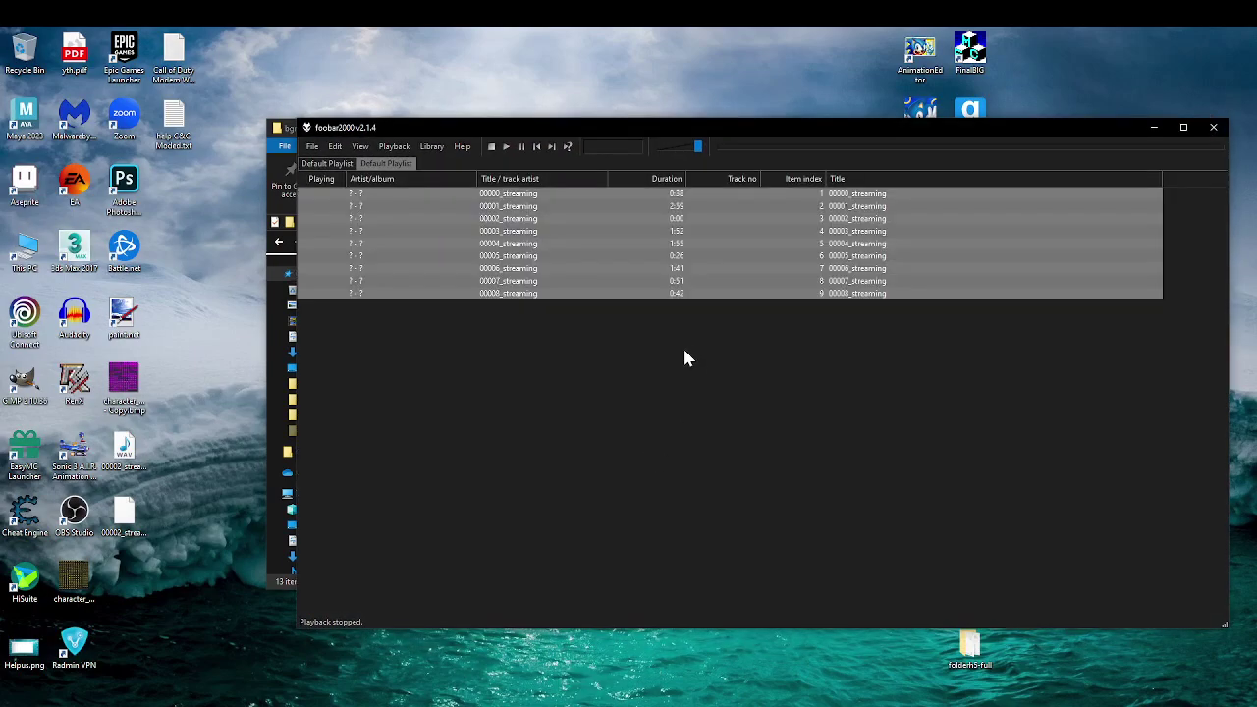
Step: Inspect the 00002_streaming track in the playlist and leave the player
left_click(658, 219)
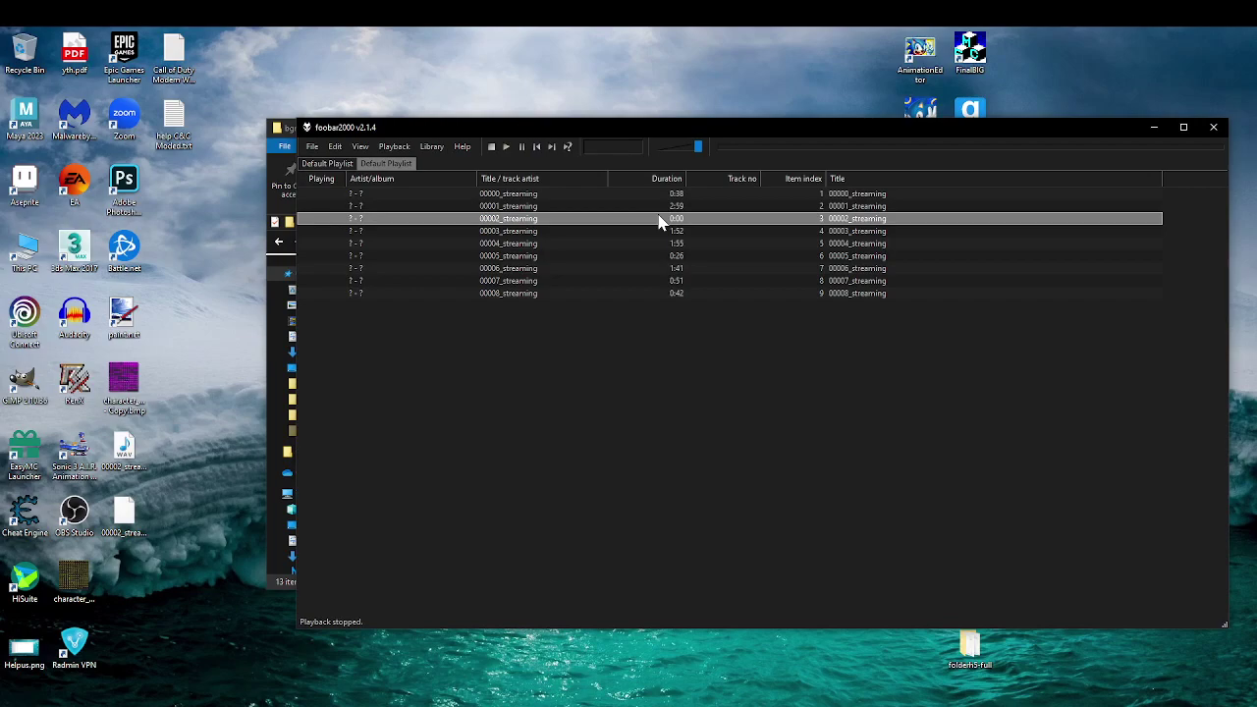
right_click(658, 216)
left_click_drag(639, 217, 570, 210)
right_click(570, 210)
left_click(519, 384)
key("ctrl+z")
key("alt+F4")
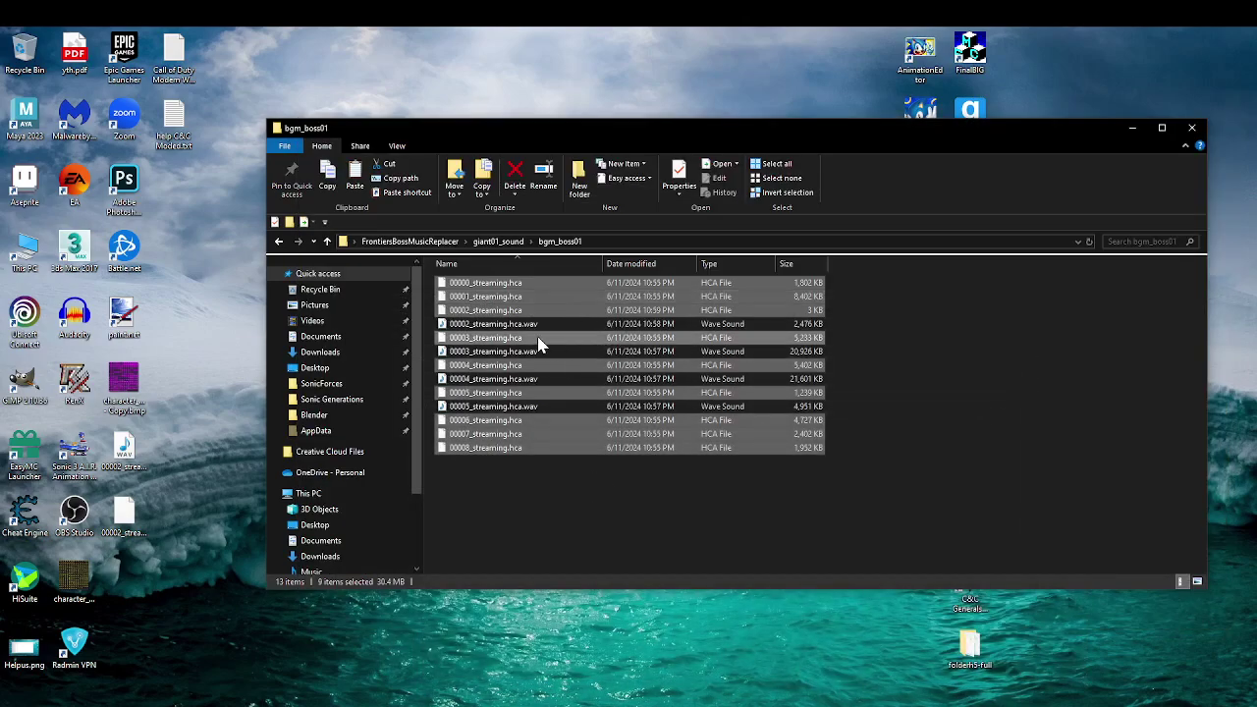
Step: Load only 00002_streaming.hca from bgm_boss01 into foobar2000, try playing it, and close the player
left_click(538, 339)
left_click(522, 309)
left_click_drag(521, 309, 602, 241)
double_click(547, 196)
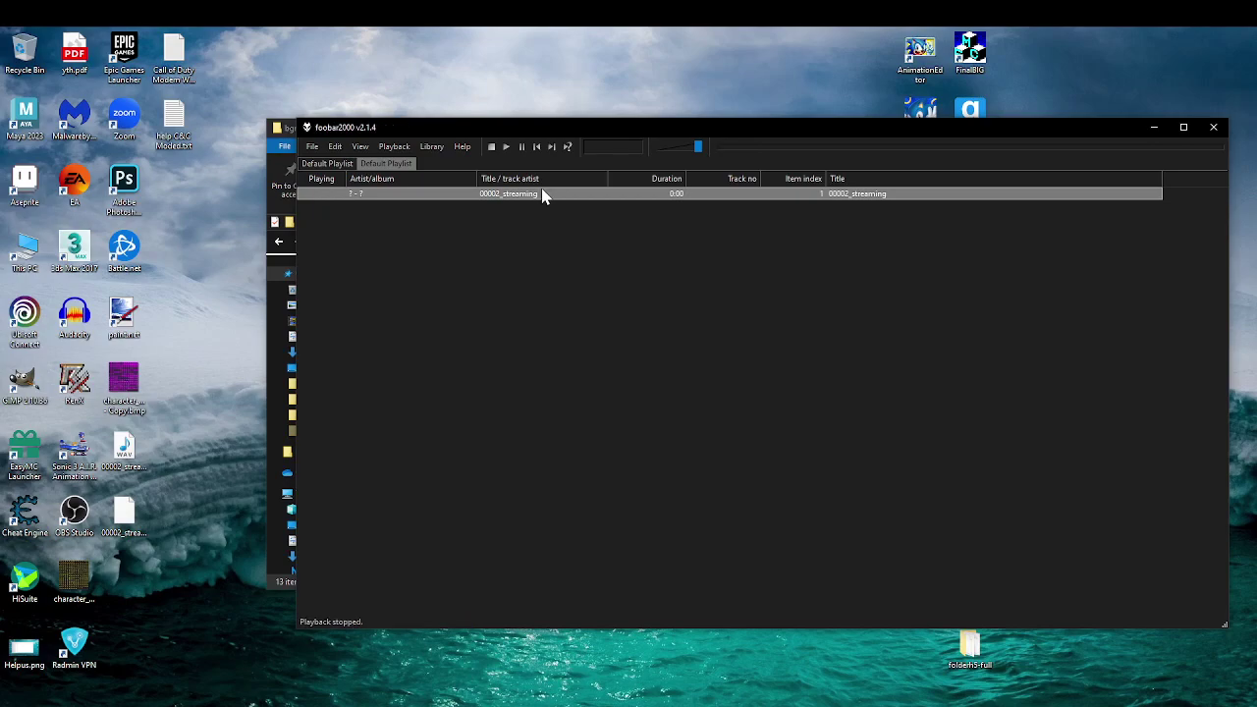
left_click(1214, 126)
Step: Delete the extracted bgm_boss01 folder from giant01_sound
left_click_drag(732, 503, 732, 123)
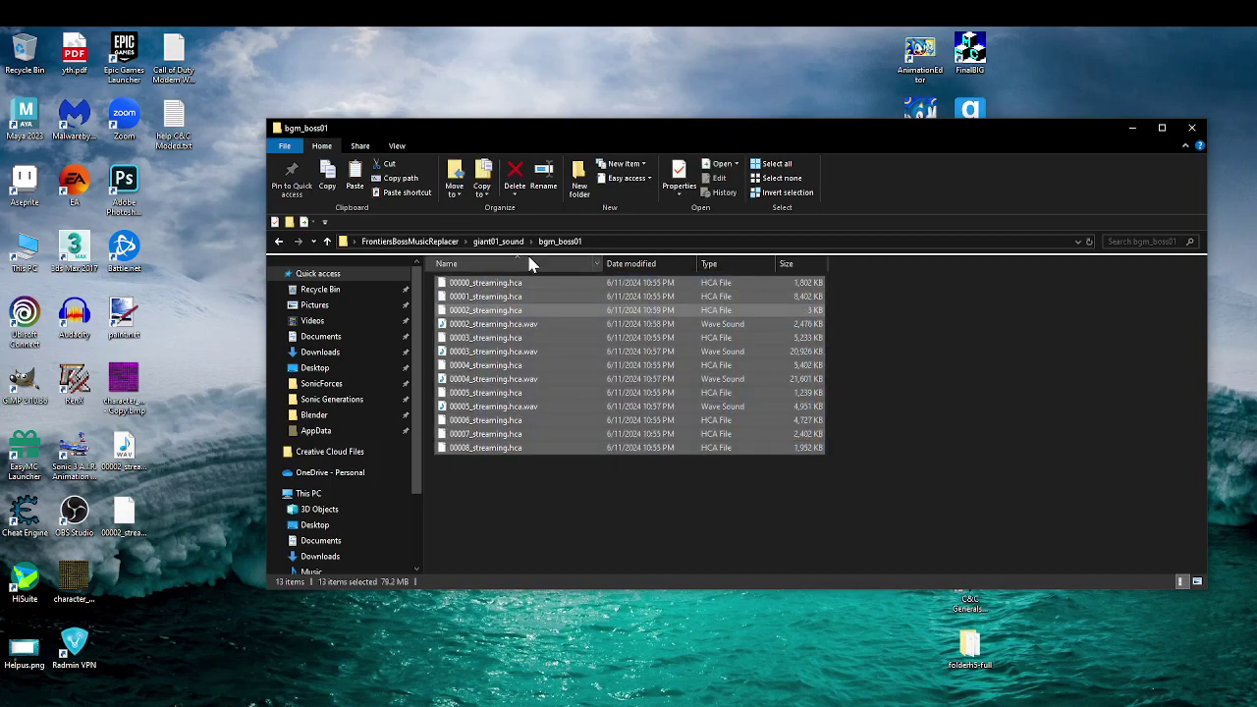
left_click(498, 240)
right_click(503, 285)
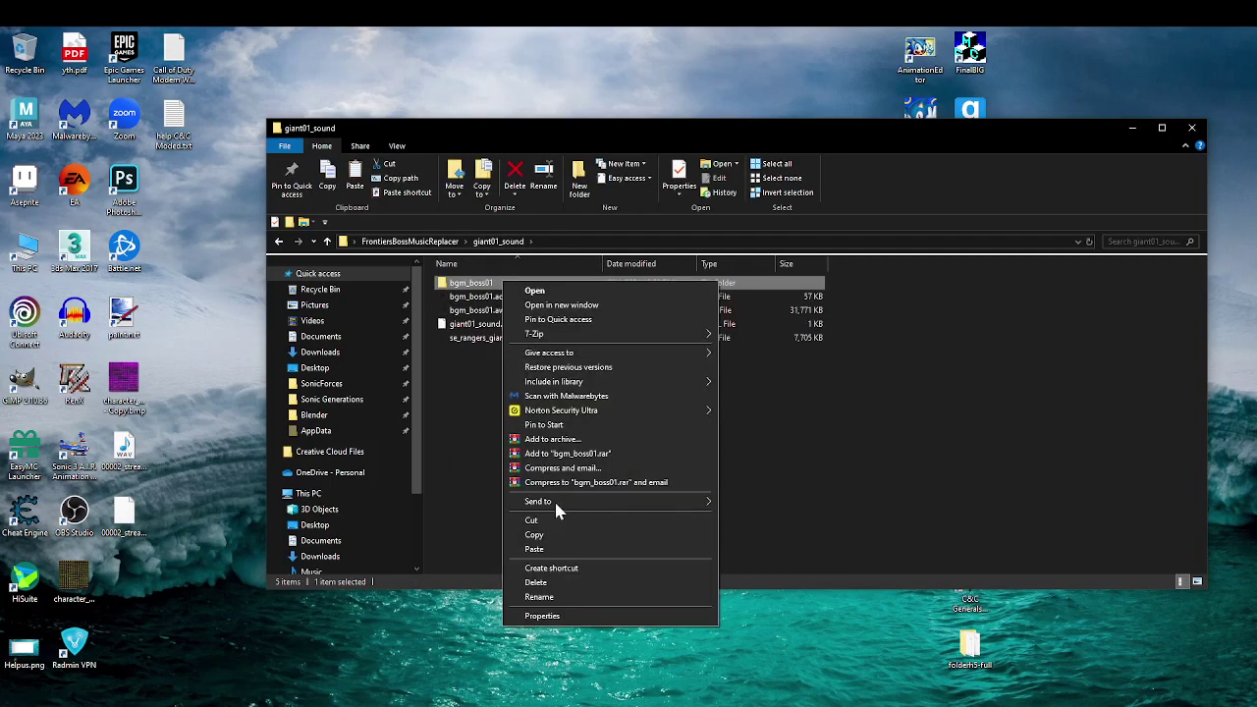
left_click(550, 582)
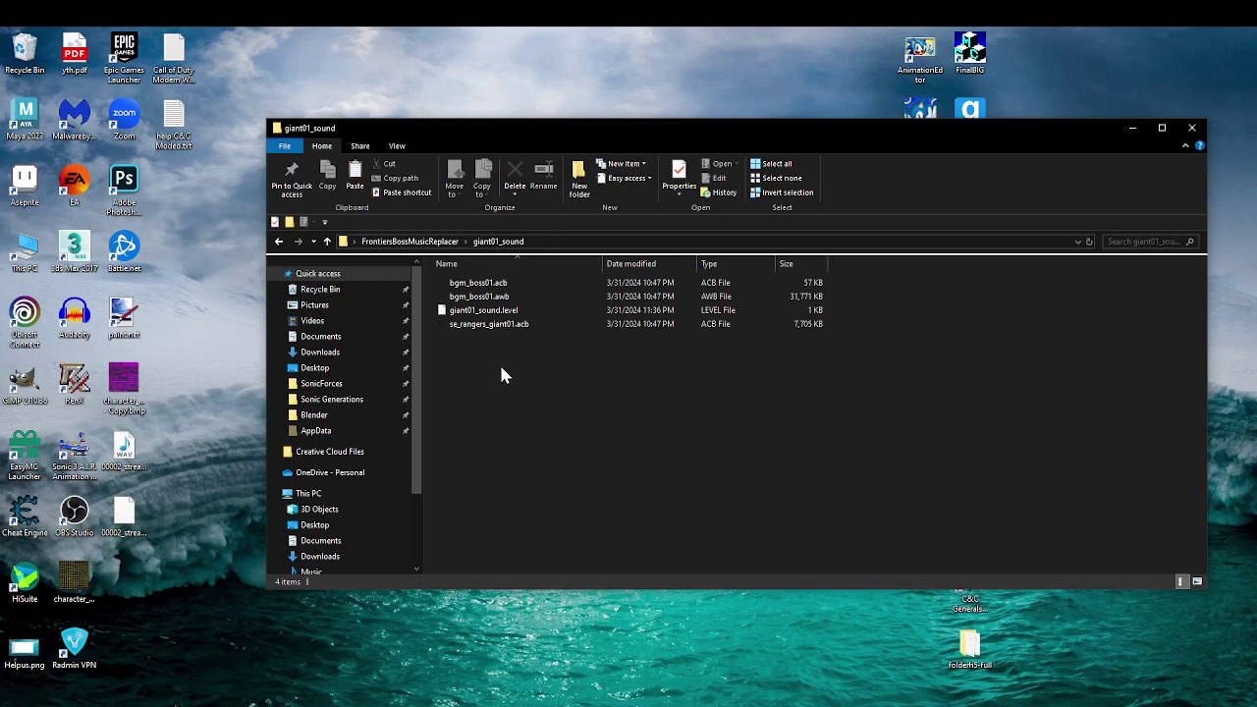
key("ctrl+z")
Step: Launch foobar2000 from the foobar2000-x64_v2.1.4 folder, and minimize both that folder window and the player
left_click(399, 706)
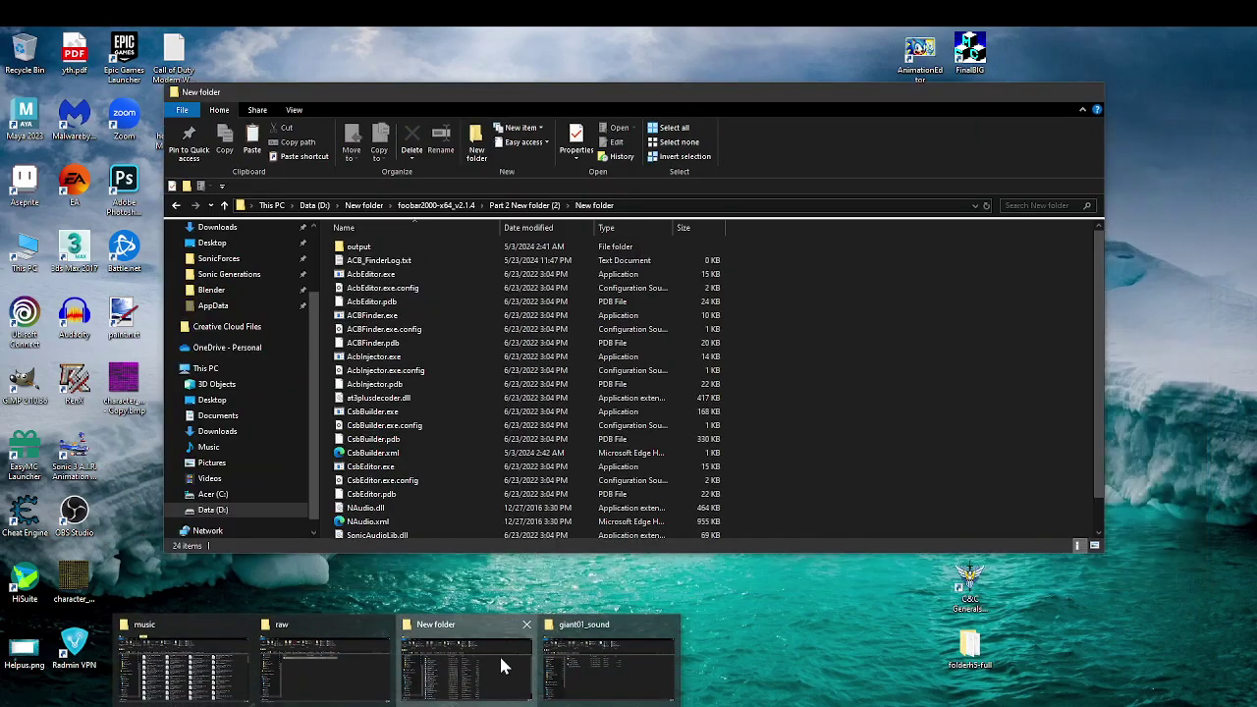
left_click(498, 656)
key("alt+Left")
key("alt+Left")
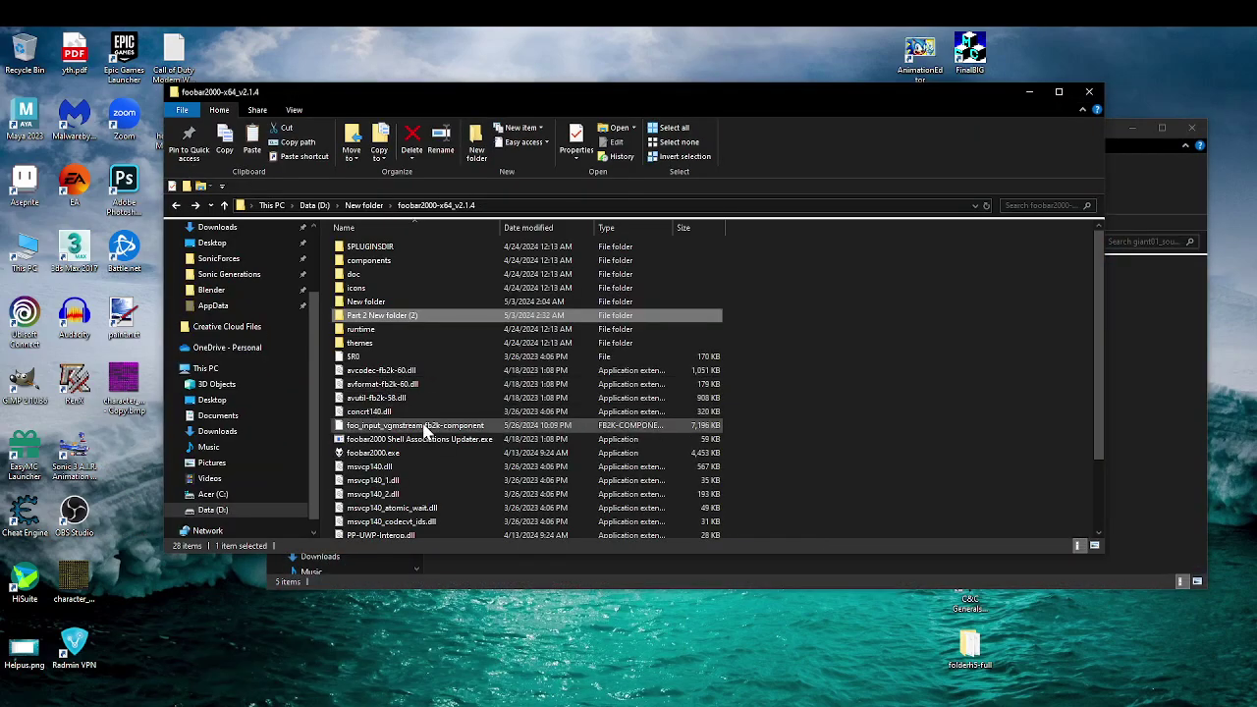
double_click(416, 452)
left_click(1029, 92)
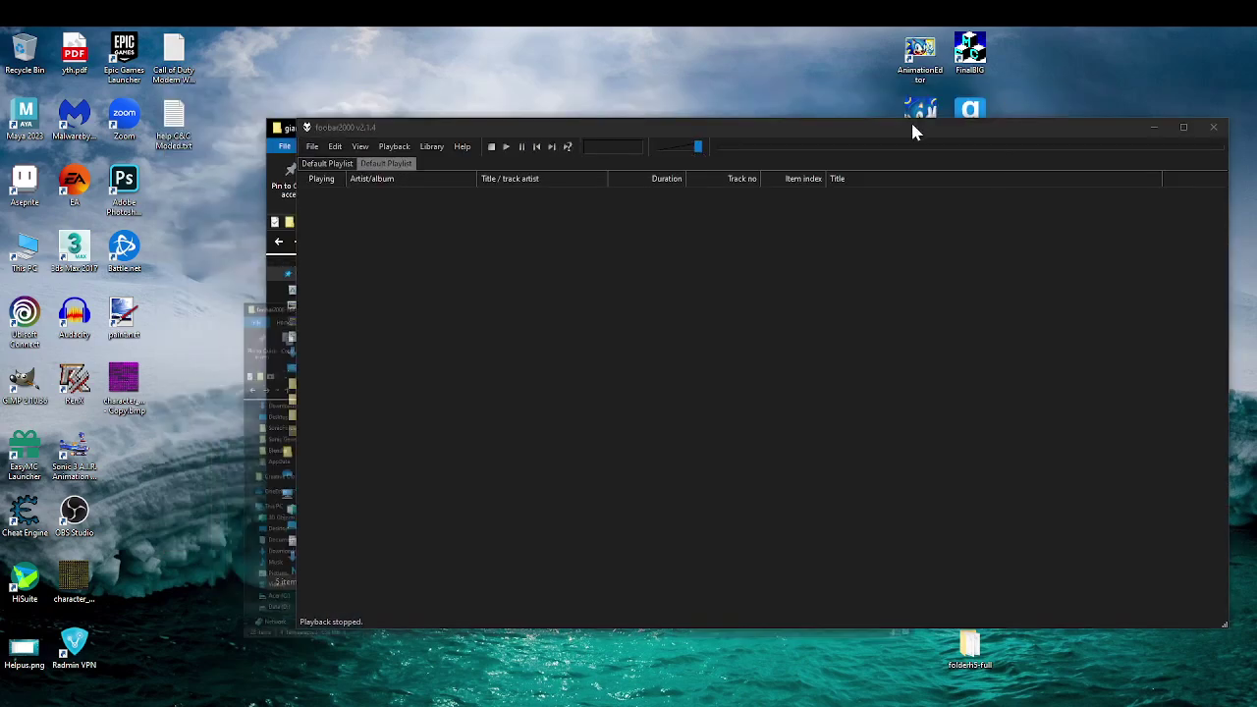
left_click(1154, 127)
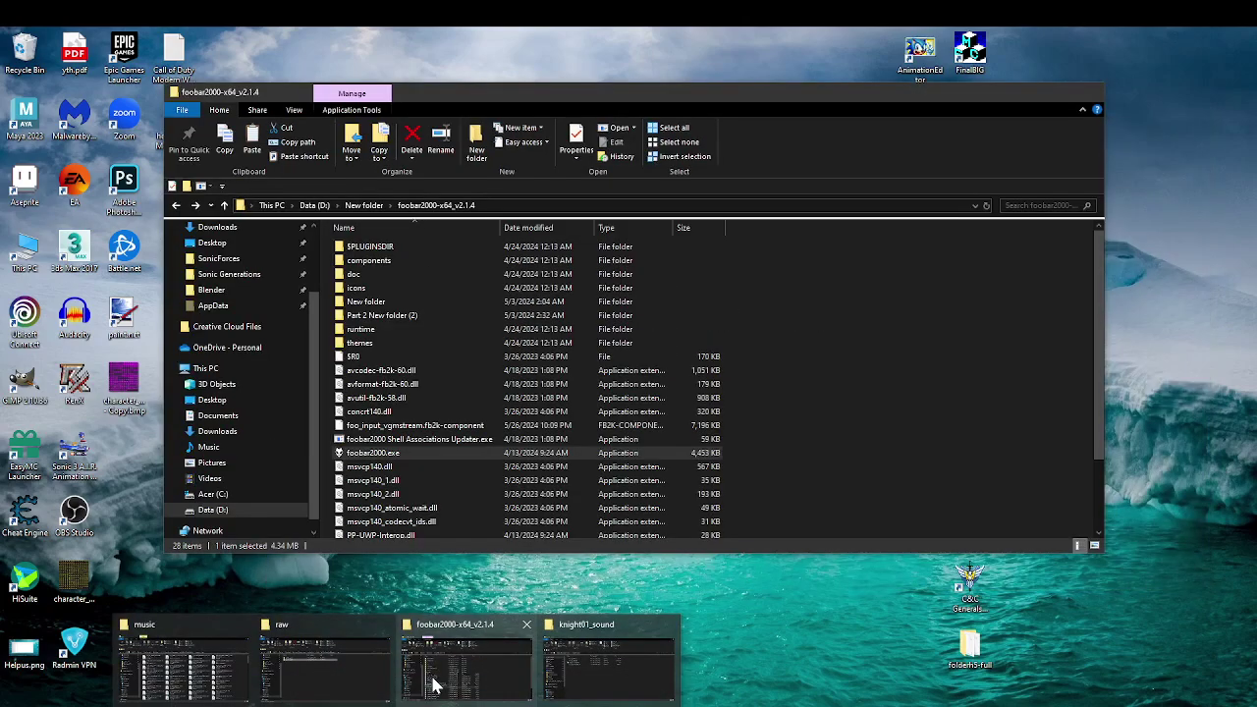
Step: Place the foobar2000-x64_v2.1.4 folder window beside knight01_sound and unpin FrontiersBossMusicReplacer from Quick access
left_click(435, 677)
left_click_drag(488, 88, 781, 100)
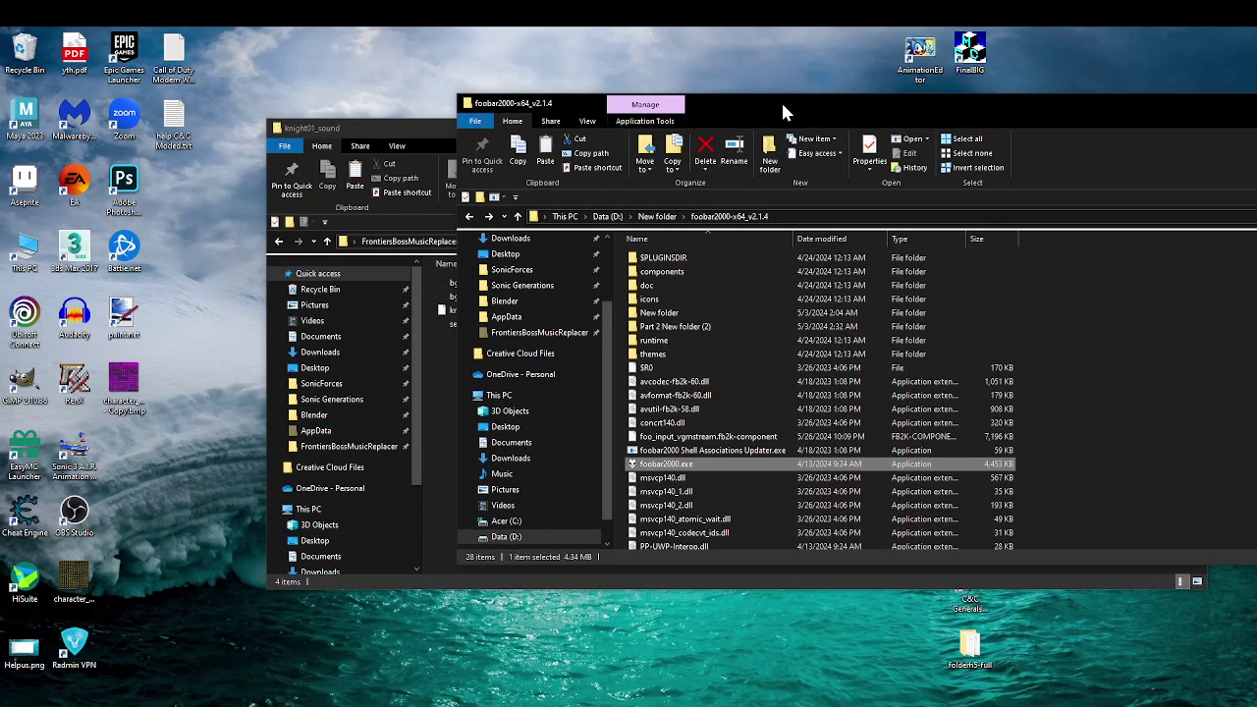
right_click(541, 332)
left_click(553, 399)
left_click_drag(694, 111, 762, 111)
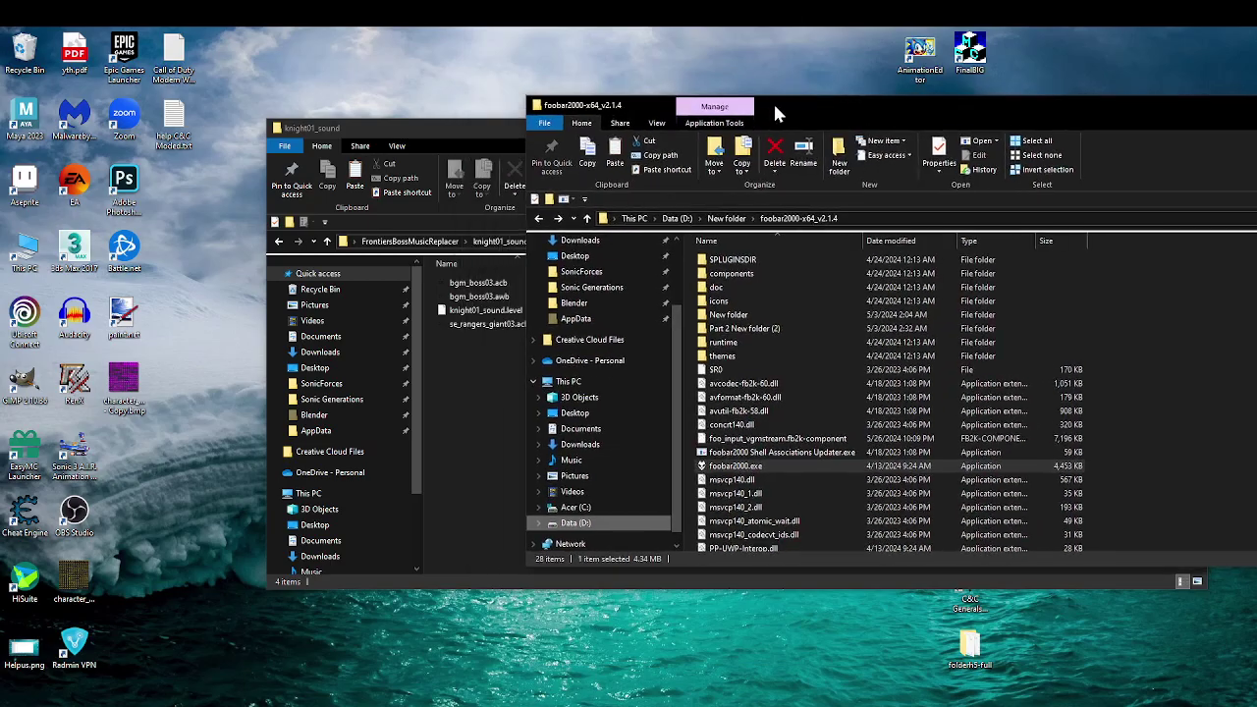
left_click(622, 703)
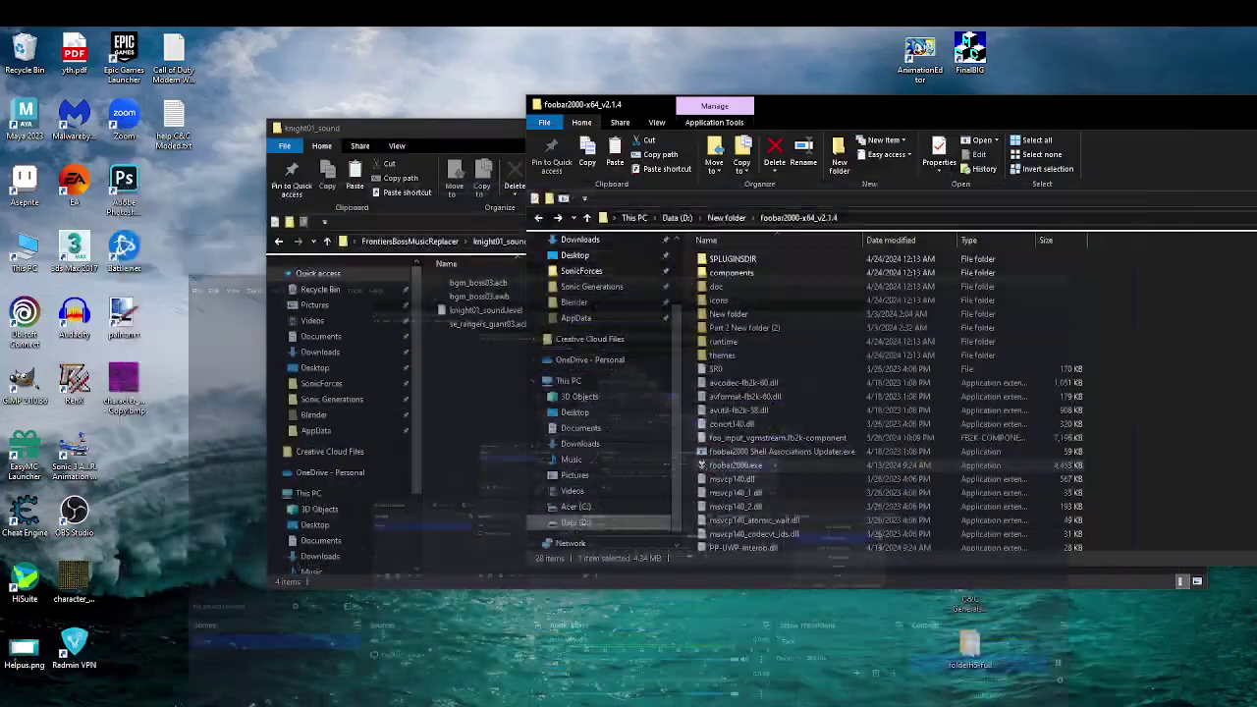
Step: Extract bgm_boss03.acb from knight01_sound with AcbEditor.exe in the New folder inside Part 2 New folder (2)
double_click(814, 313)
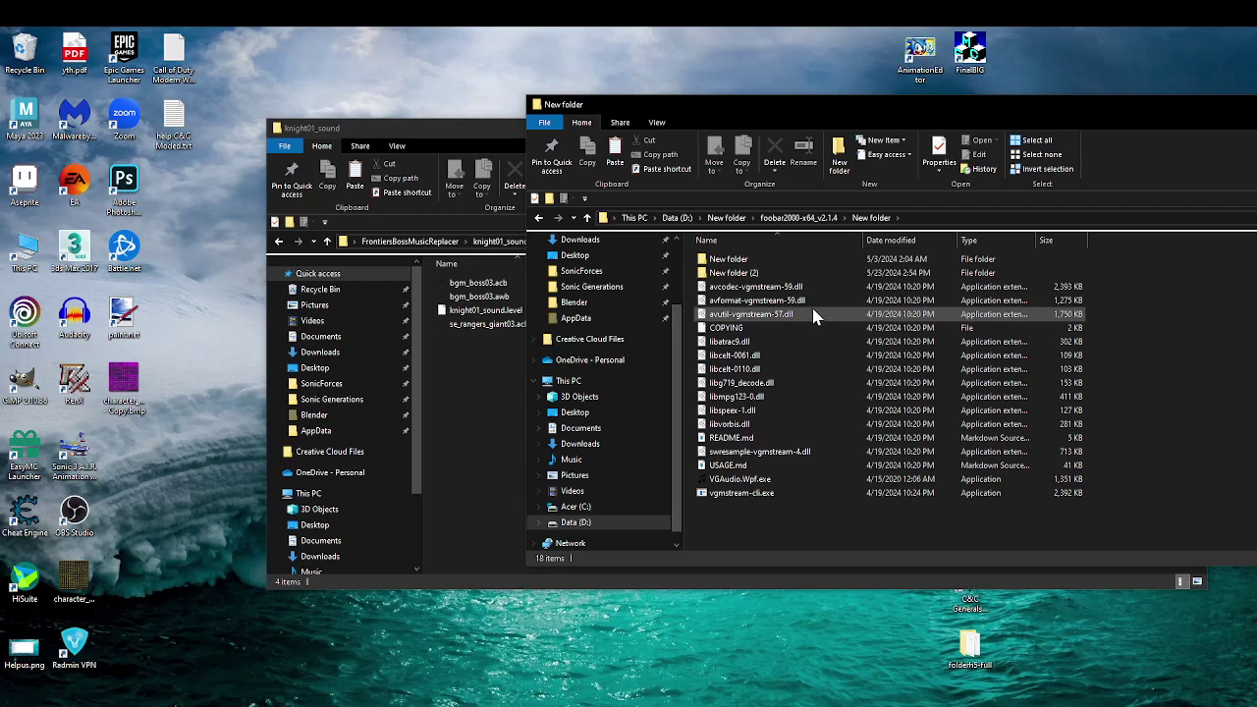
left_click(798, 218)
double_click(734, 328)
double_click(744, 261)
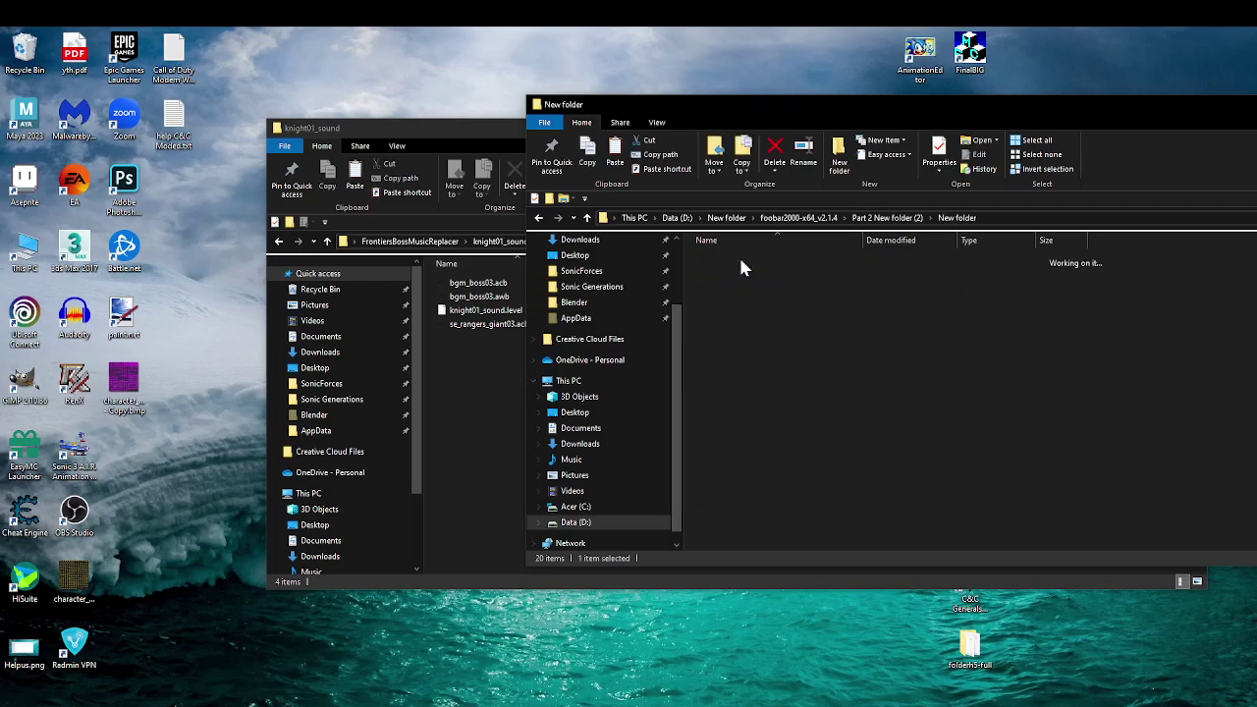
left_click_drag(497, 284, 714, 289)
left_click_drag(795, 115, 548, 126)
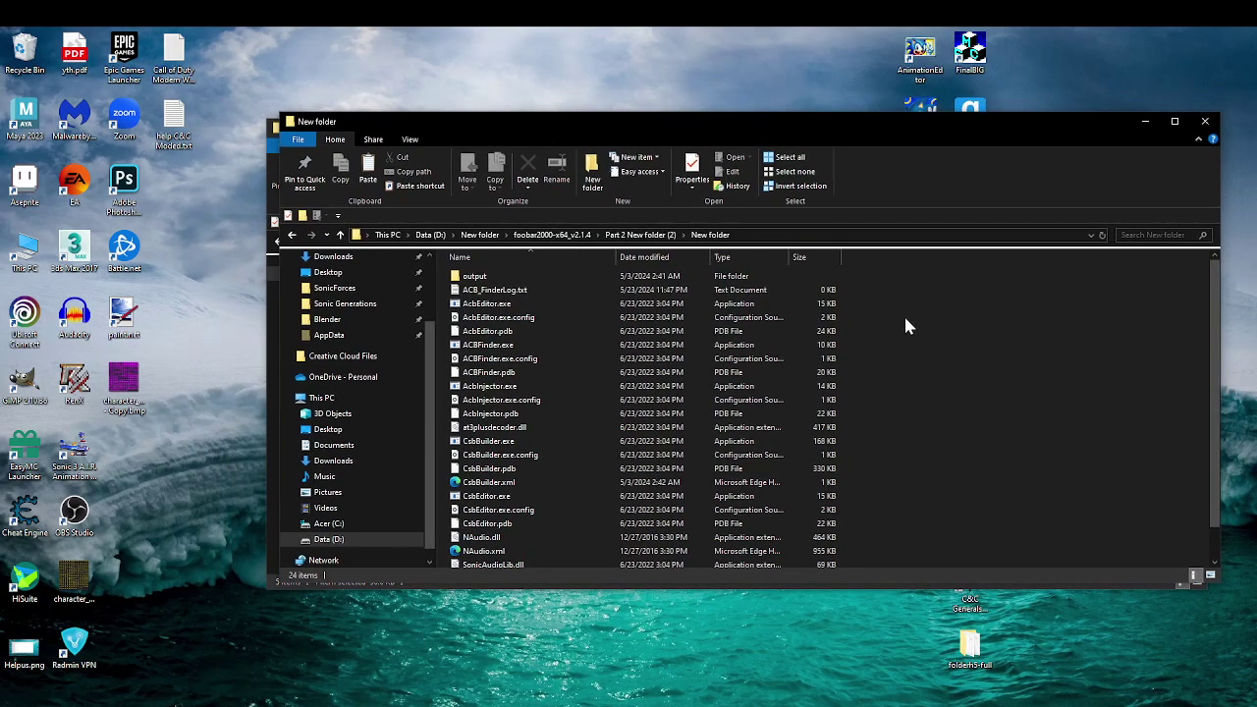
Step: Return the tools window to foobar2000-x64_v2.1.4, minimize it, and open the extracted bgm_boss03 folder in knight01_sound
key("alt+Left")
key("alt+Left")
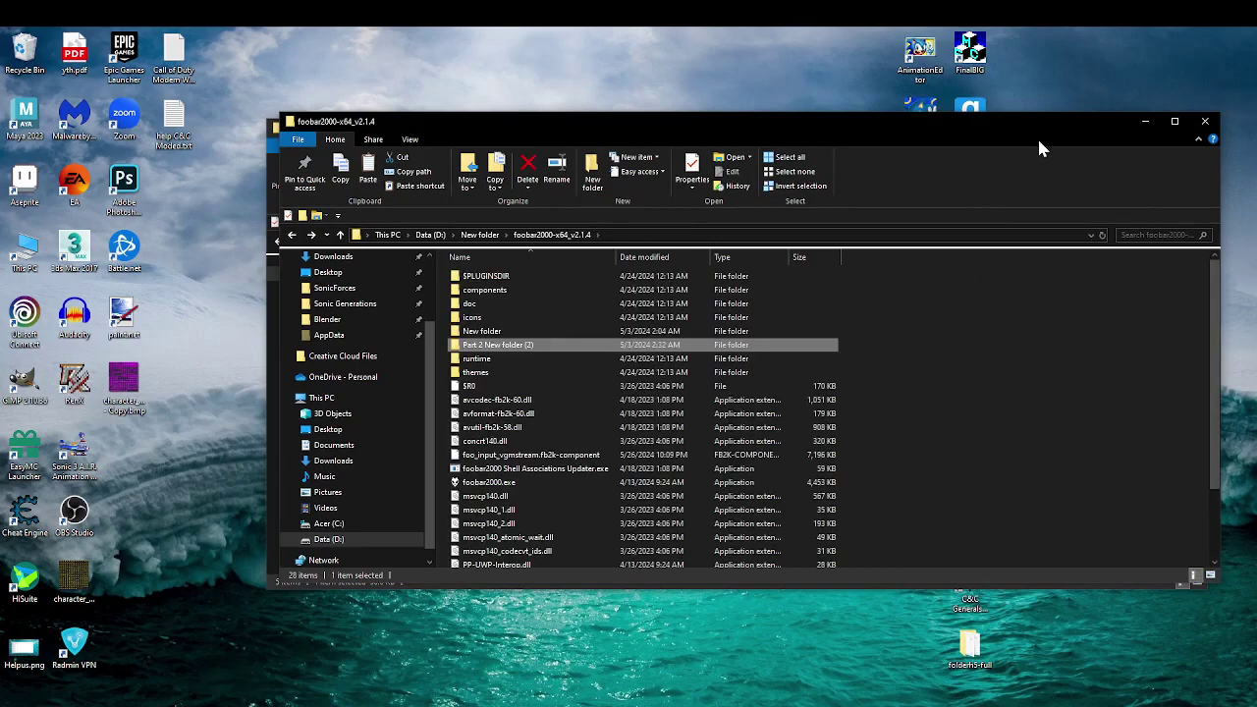
left_click(1144, 122)
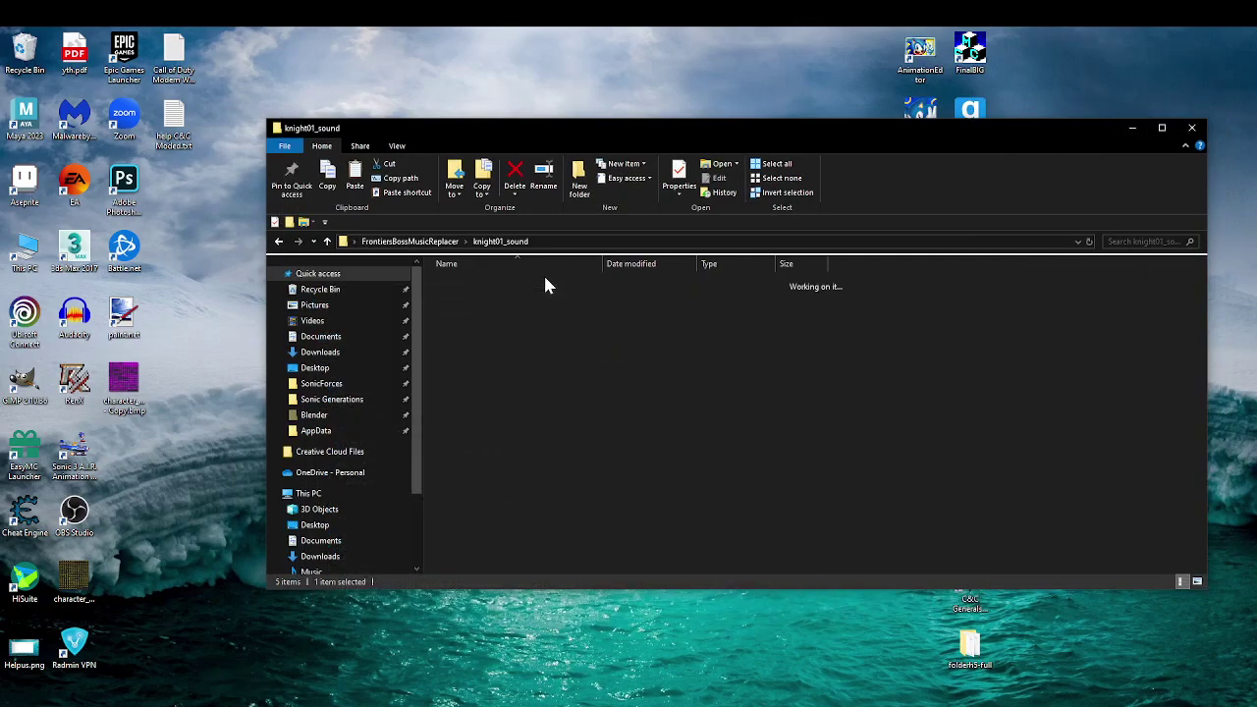
double_click(547, 283)
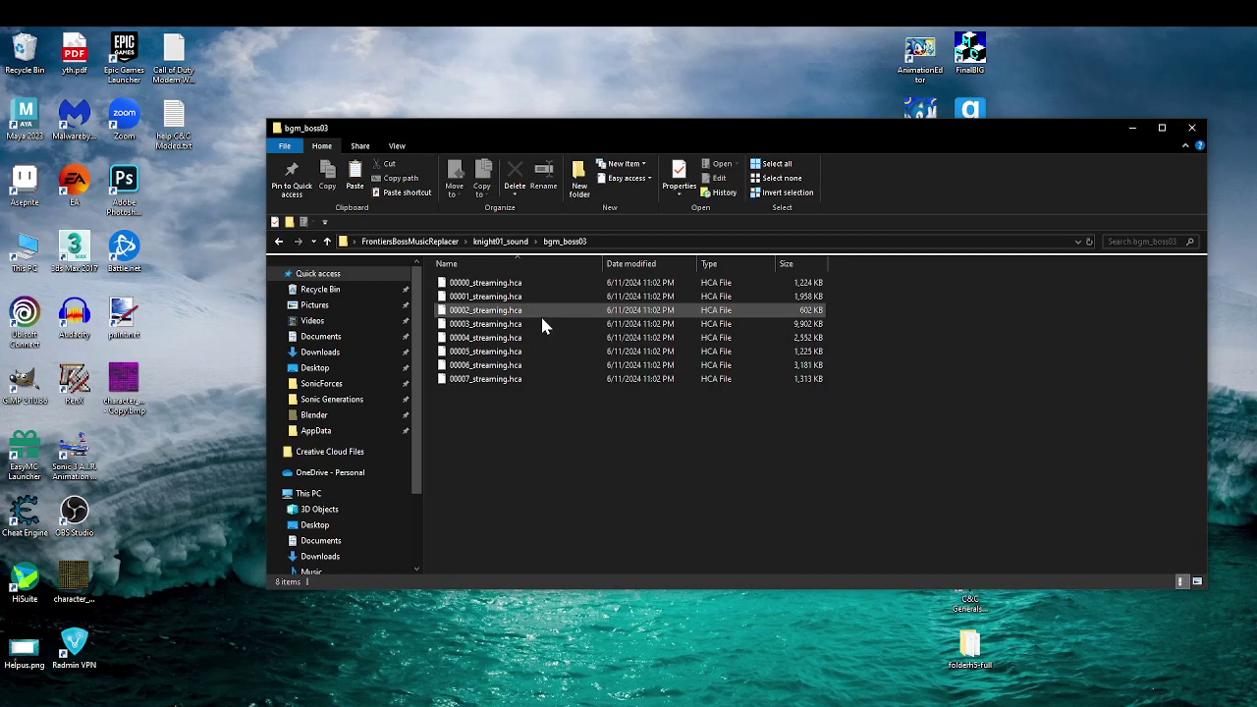
Step: Close foobar2000, relaunch it from foobar2000.exe in the foobar2000-x64_v2.1.4 folder, and minimize the player
left_click(583, 702)
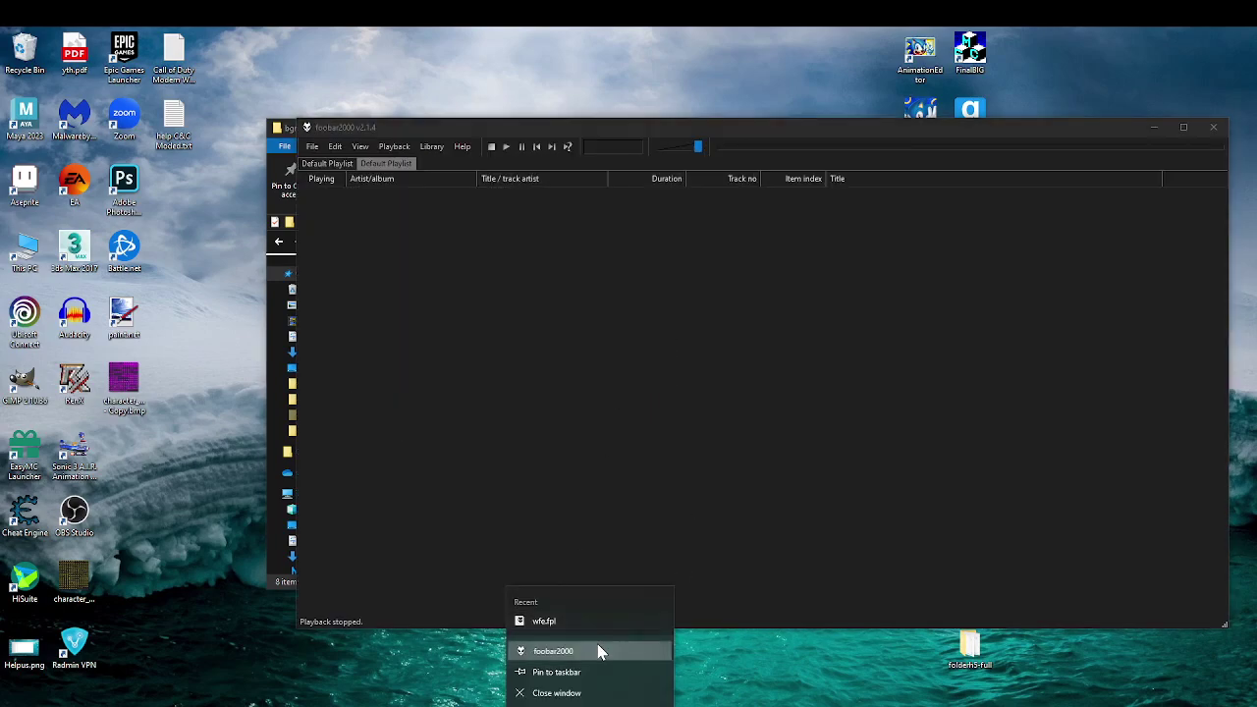
left_click(598, 649)
left_click(1214, 129)
mouse_move(640, 690)
left_click(535, 692)
double_click(640, 483)
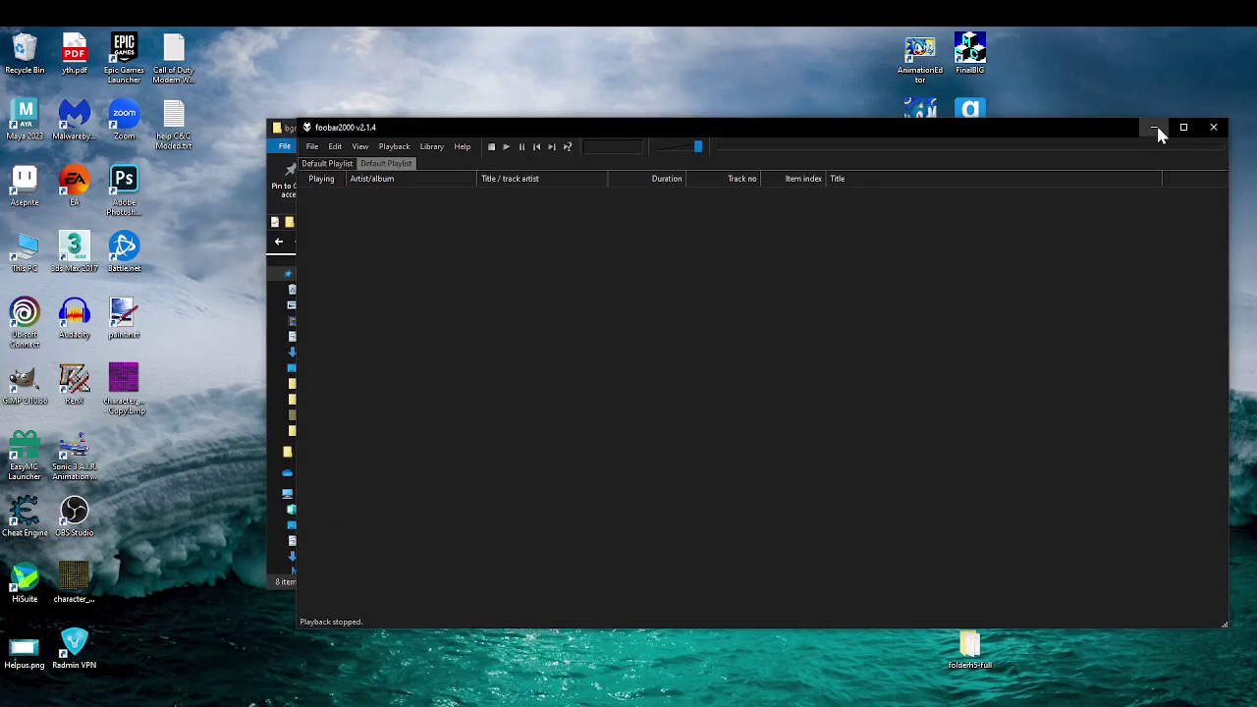
left_click(1156, 128)
Step: Load the bgm_boss03 tracks from knight01_sound into foobar2000 and play bgm_boss03#3
left_click_drag(546, 432, 674, 329)
key("BackSpace")
double_click(674, 220)
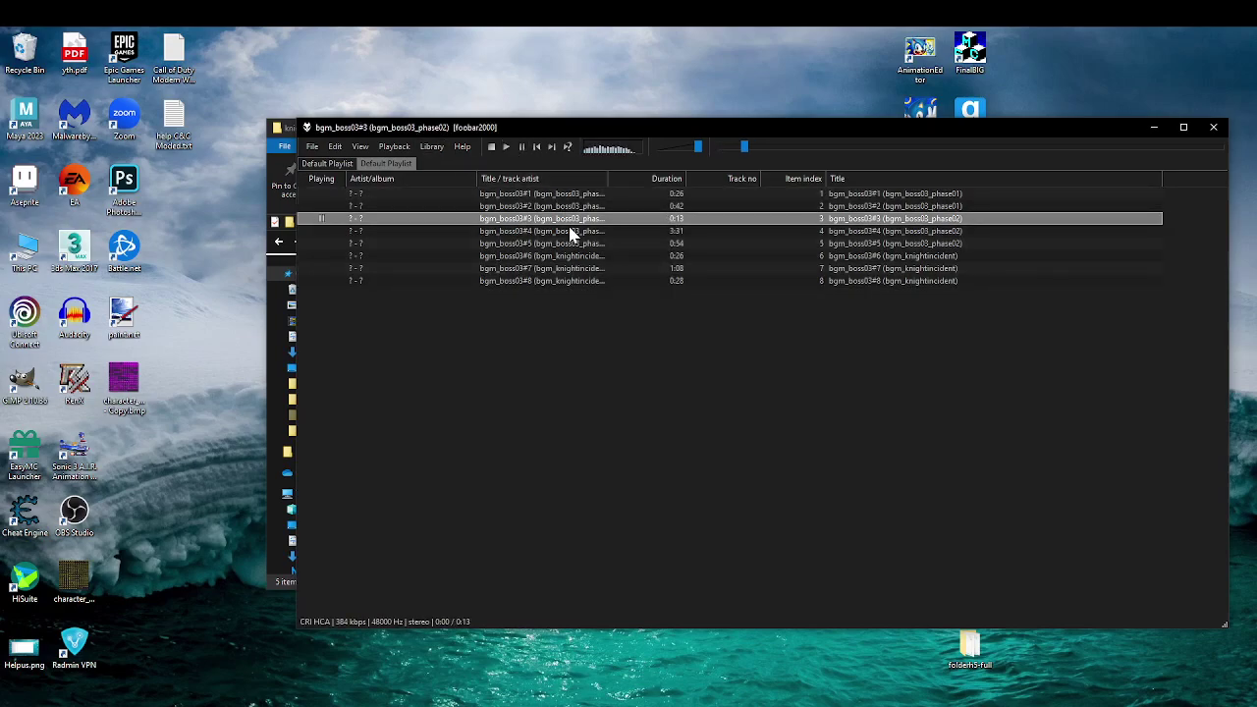
left_click(685, 233)
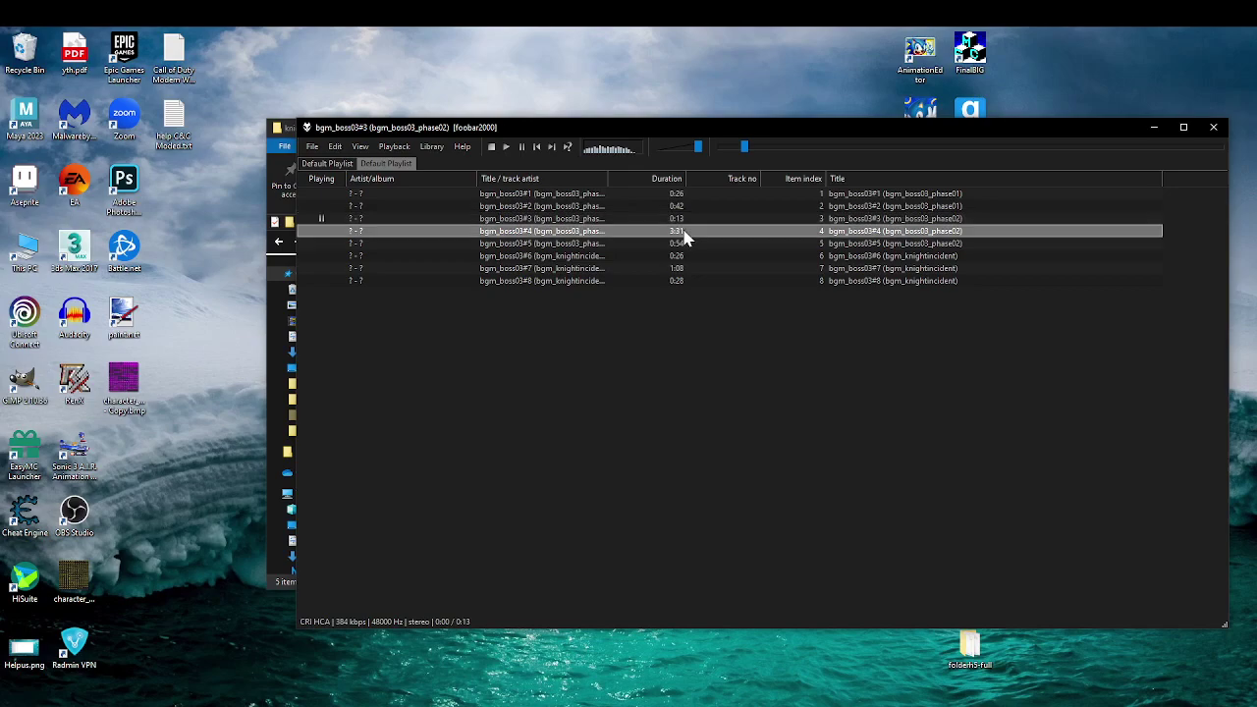
left_click(1166, 133)
key("alt+Tab")
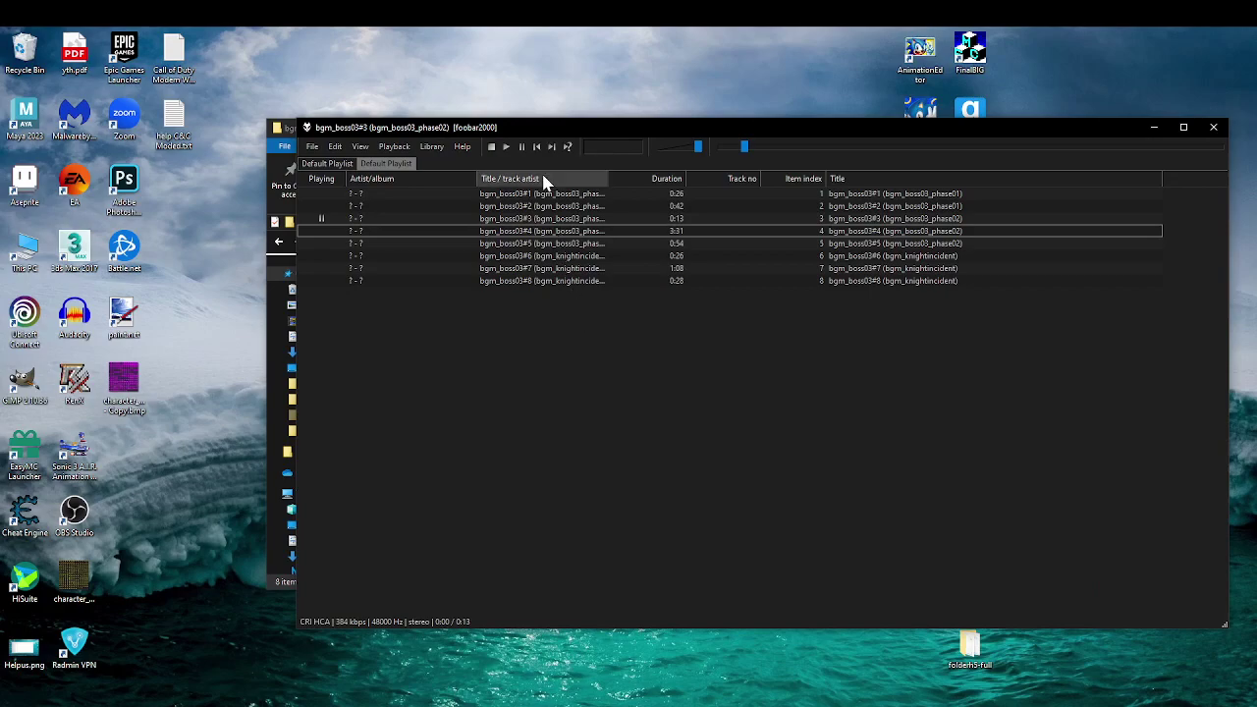
left_click(638, 179)
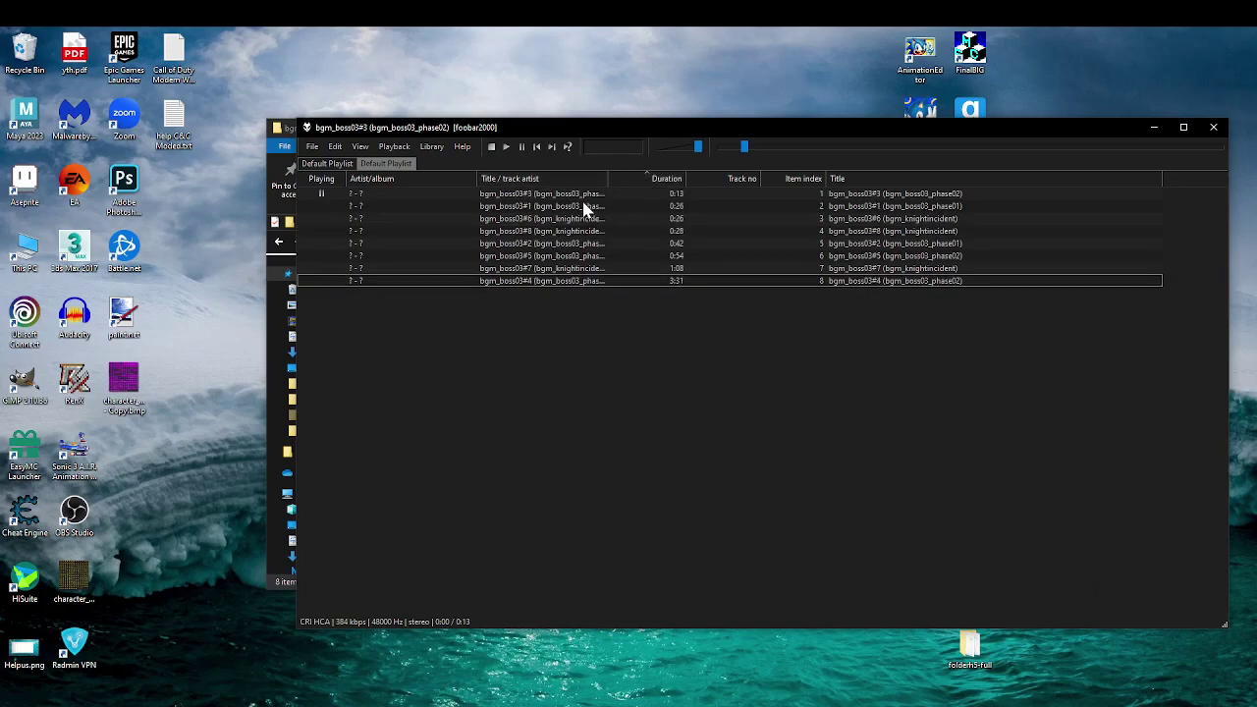
left_click(643, 180)
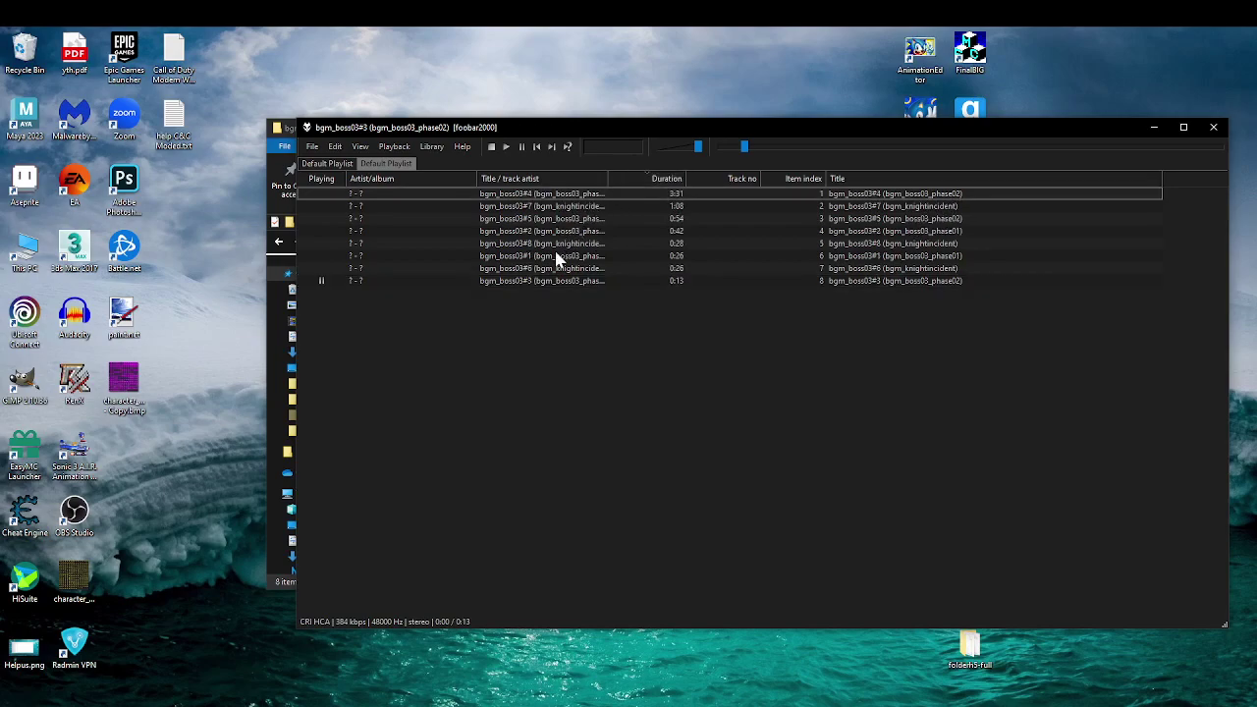
key("ctrl+z")
key("ctrl+z")
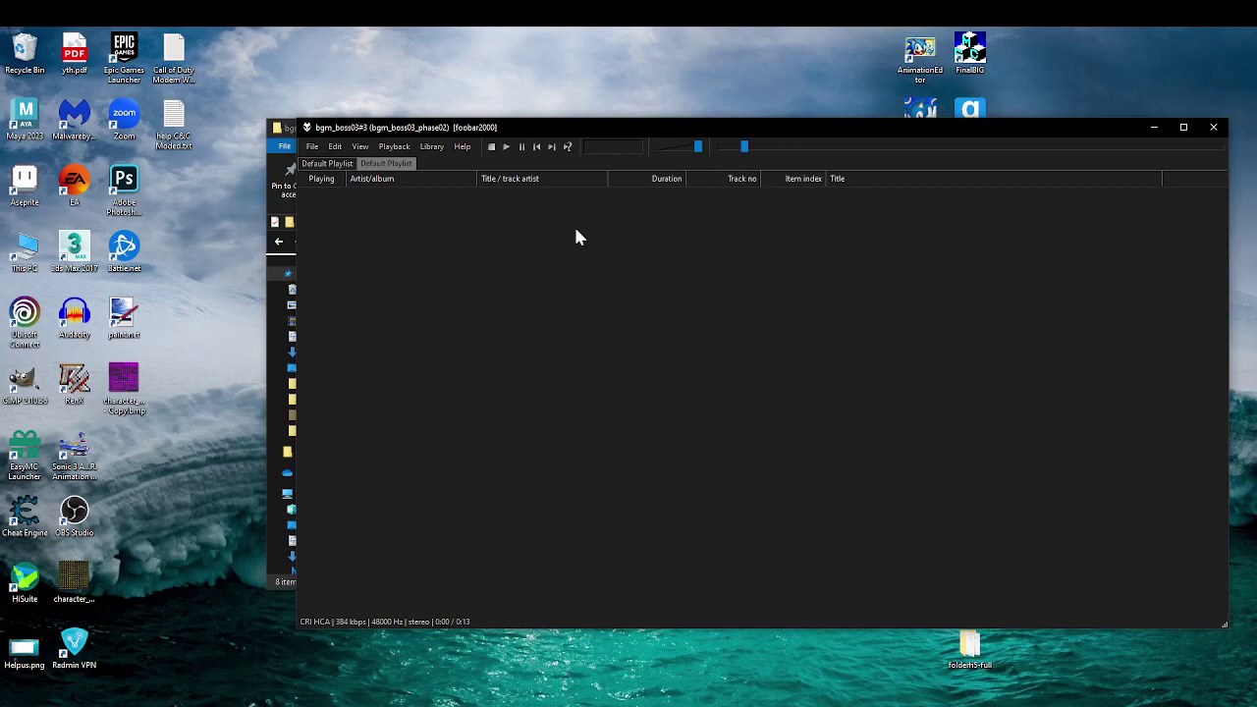
Step: Play bgm_boss03#3 again and highlight the three bgm_boss03_phase02 tracks, #3 to #5
left_click(578, 225)
left_click(579, 209)
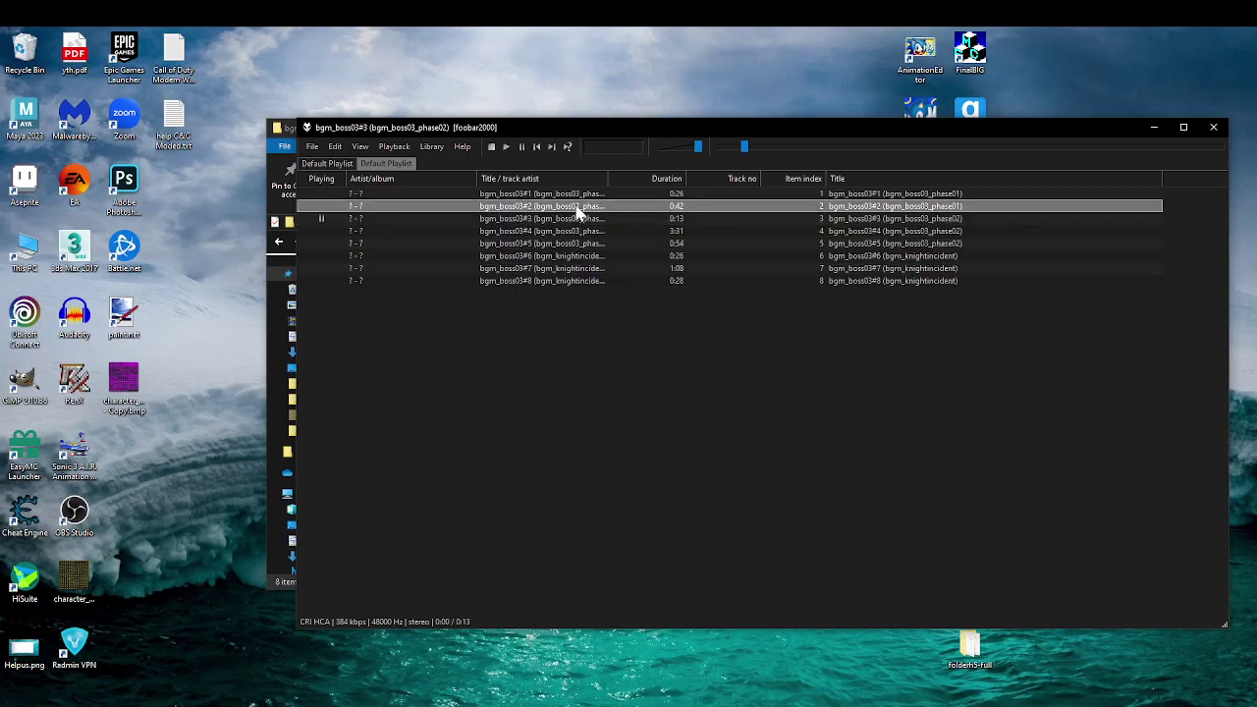
double_click(576, 223)
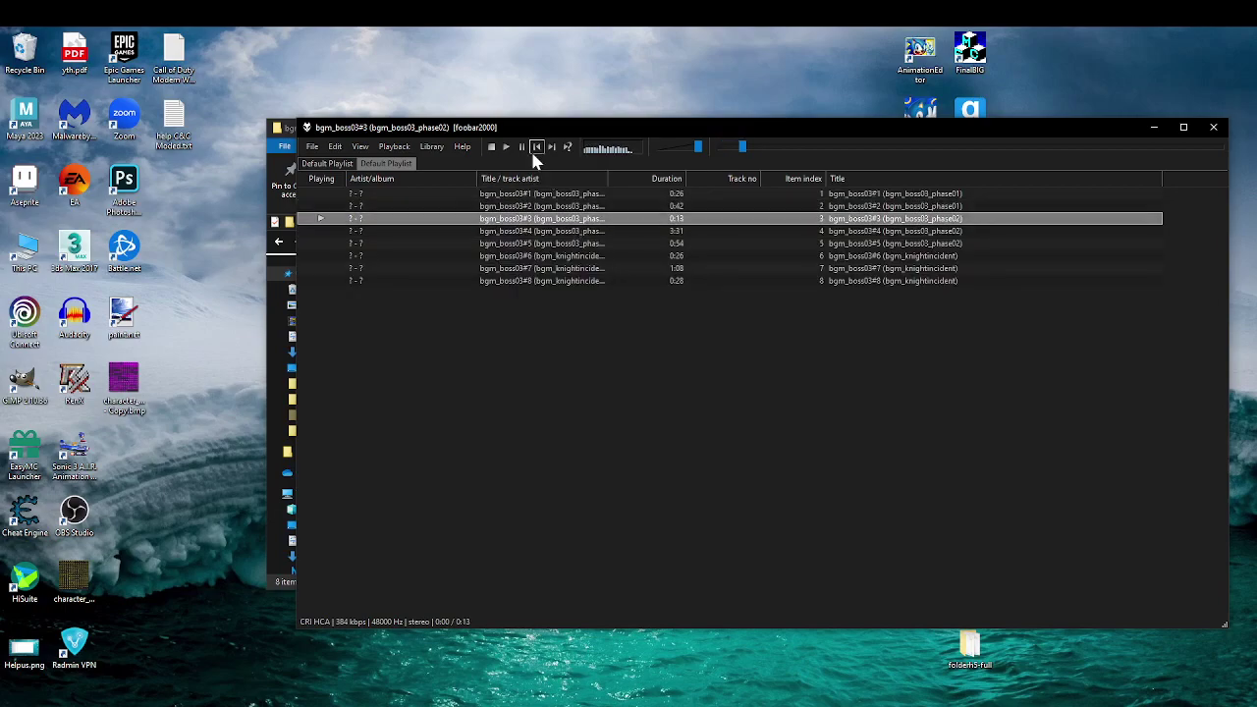
left_click(531, 245)
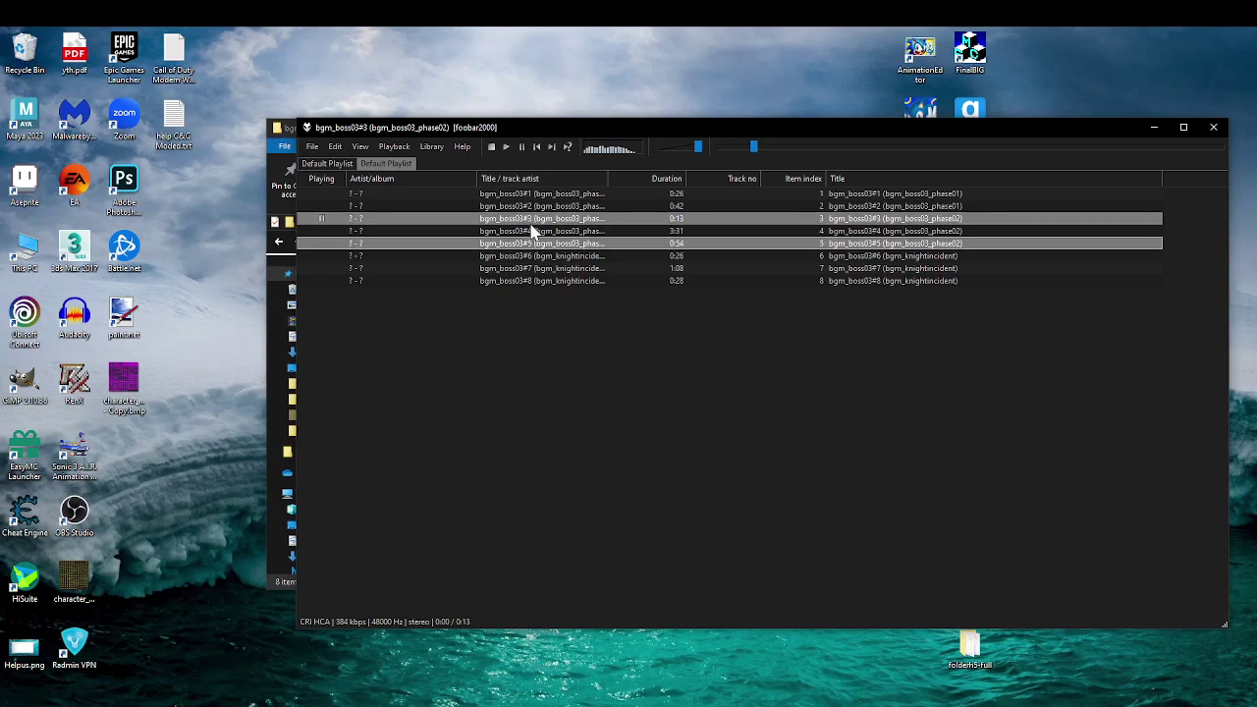
left_click(531, 230, "shift")
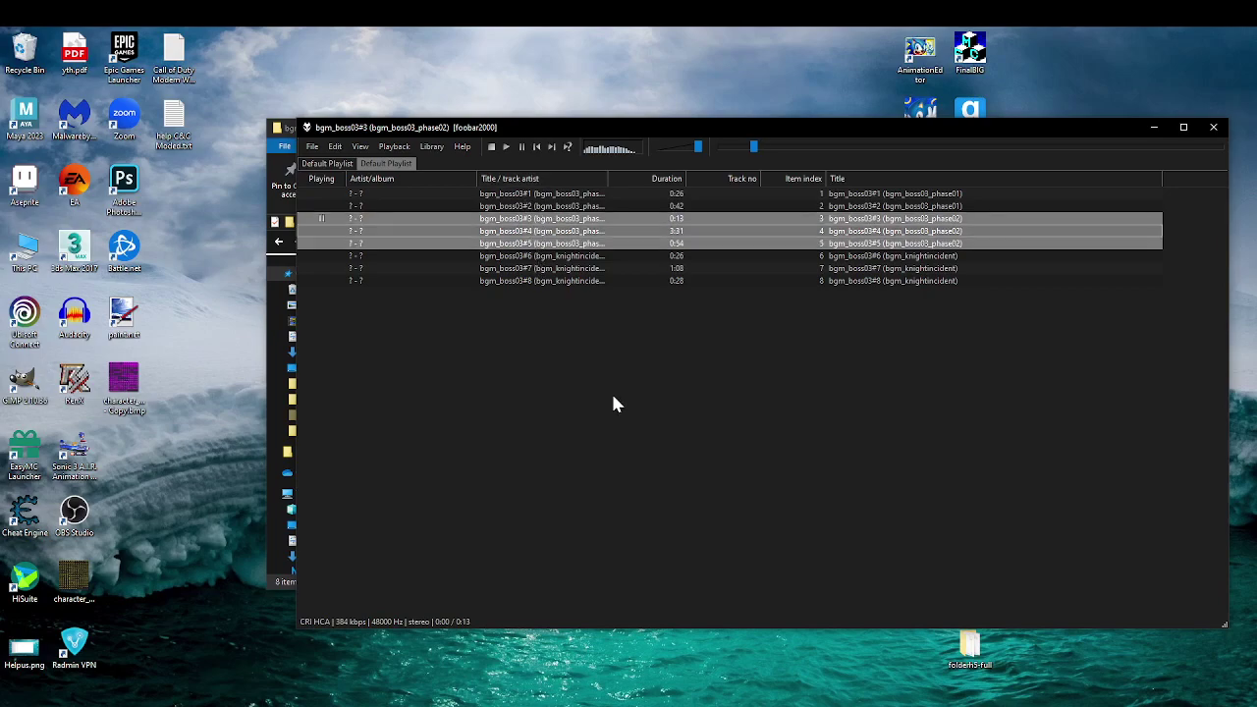
Step: Select the bgm_boss03_phase02 tracks one by one from #5 back to #3, and minimize the player to return to the bgm_boss03 folder
left_click(604, 244)
left_click(606, 232)
left_click(610, 219)
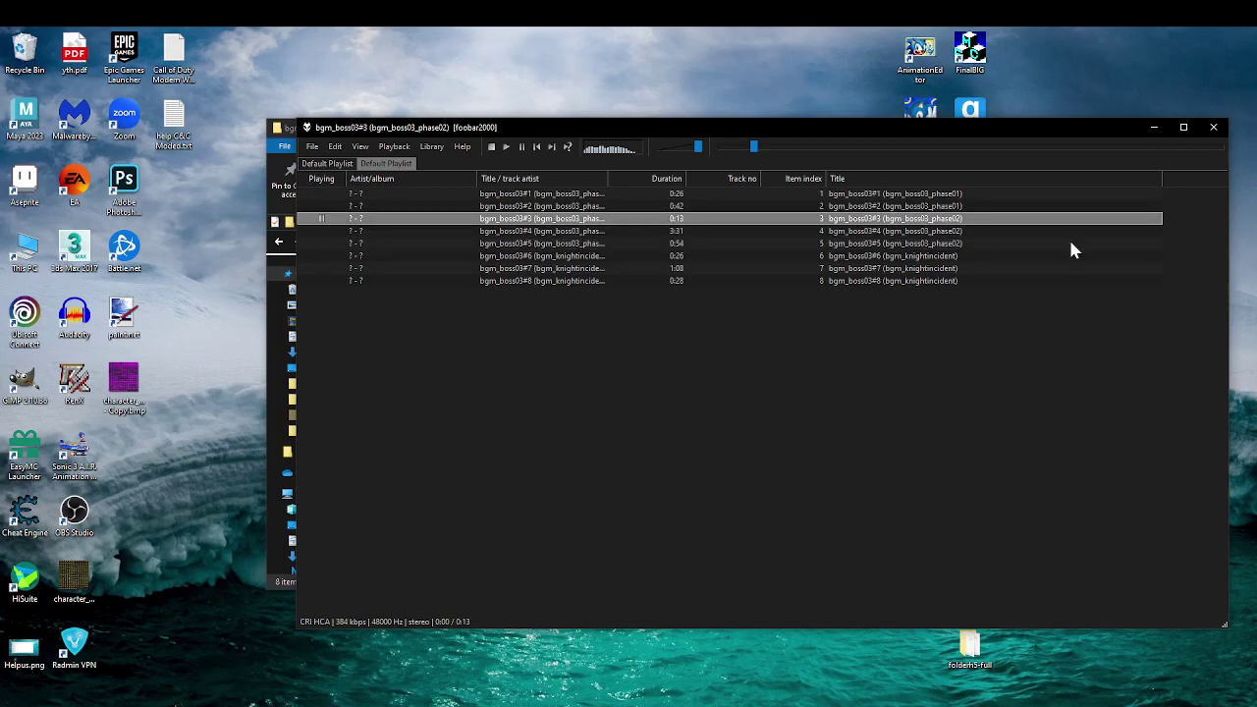
left_click(1149, 127)
key("alt+Tab")
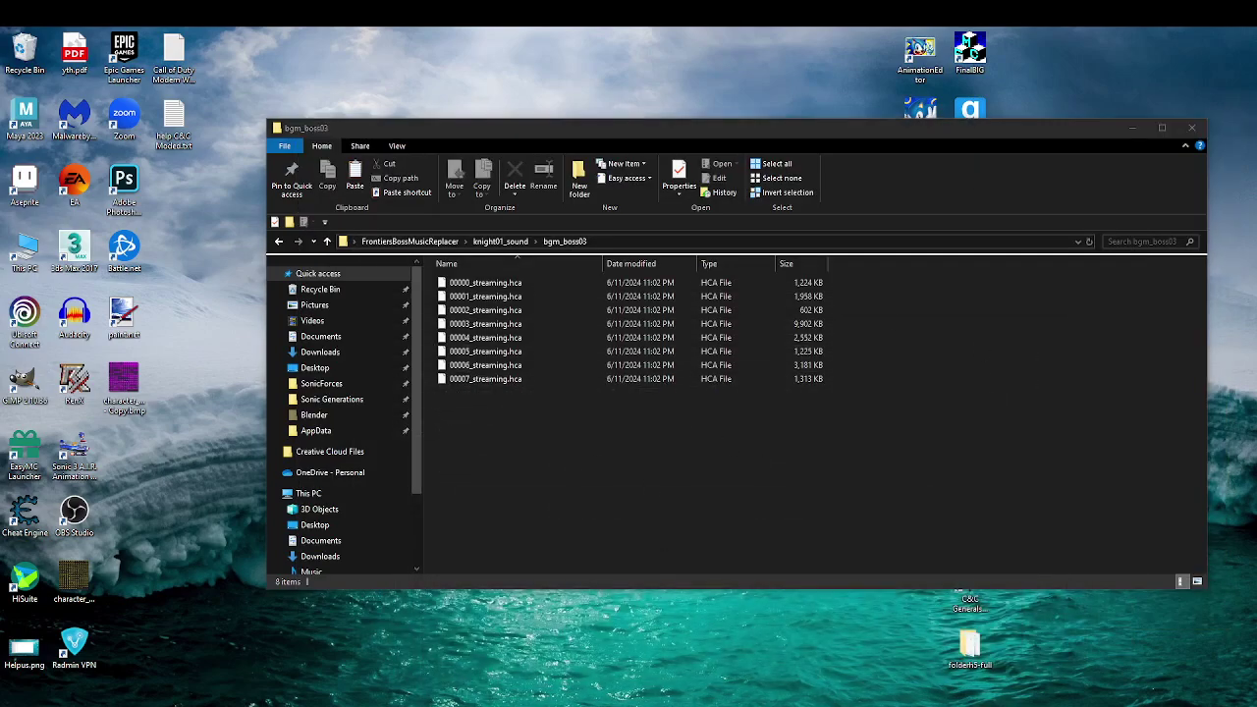
key("super+Down")
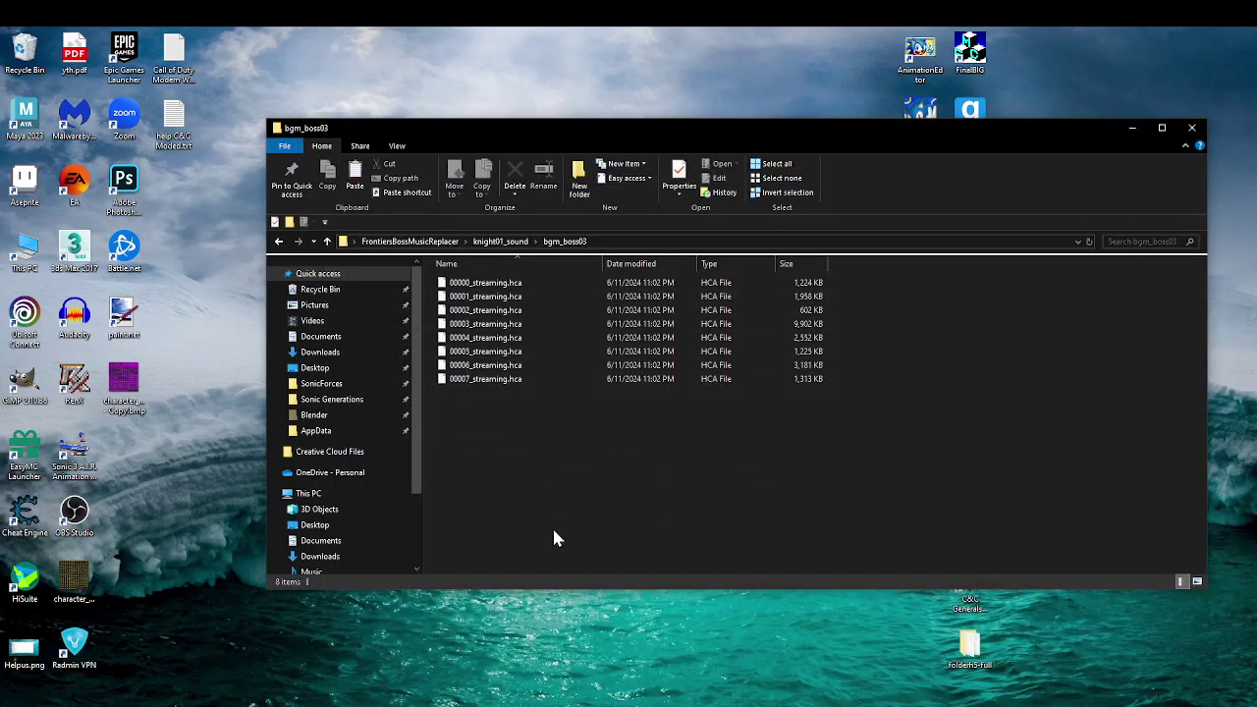
Step: Convert 00002_streaming.hca to WAV with vgmstream-cli.exe in Part 2 New folder (2), placing its window beside bgm_boss03
left_click(507, 329)
left_click(508, 310)
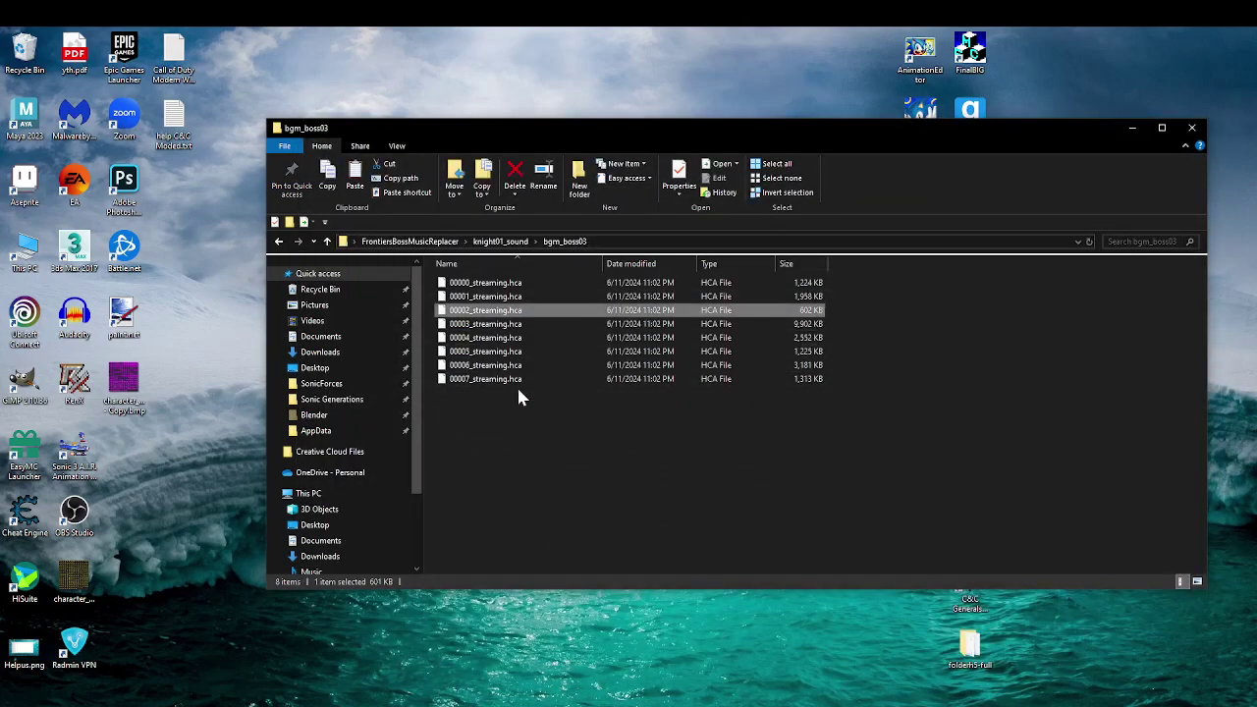
mouse_move(424, 703)
left_click(519, 668)
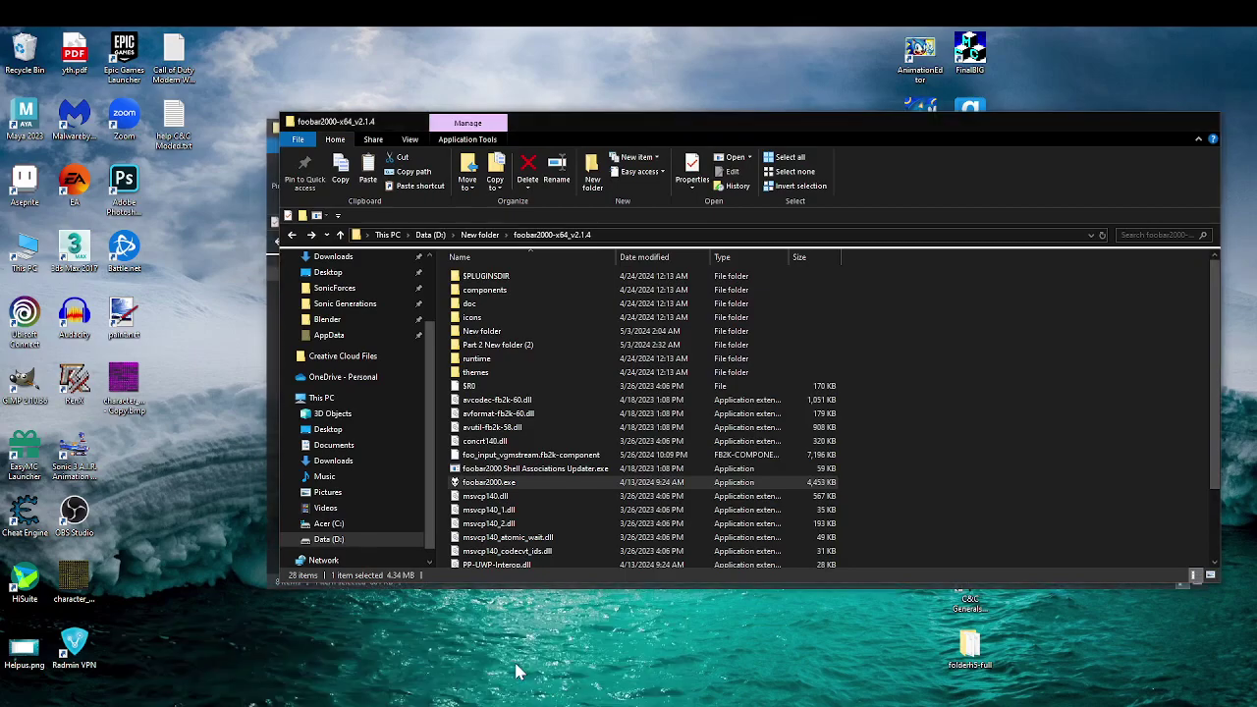
double_click(530, 344)
left_click_drag(518, 121, 794, 131)
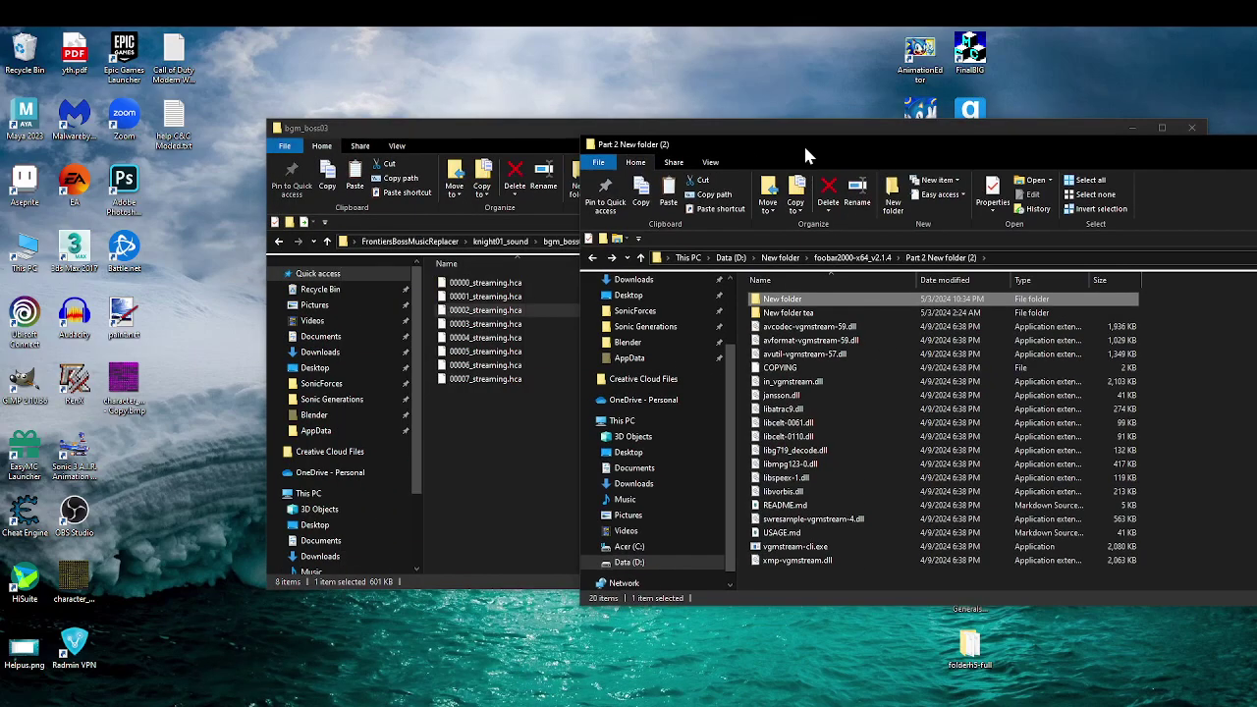
left_click_drag(496, 310, 771, 538)
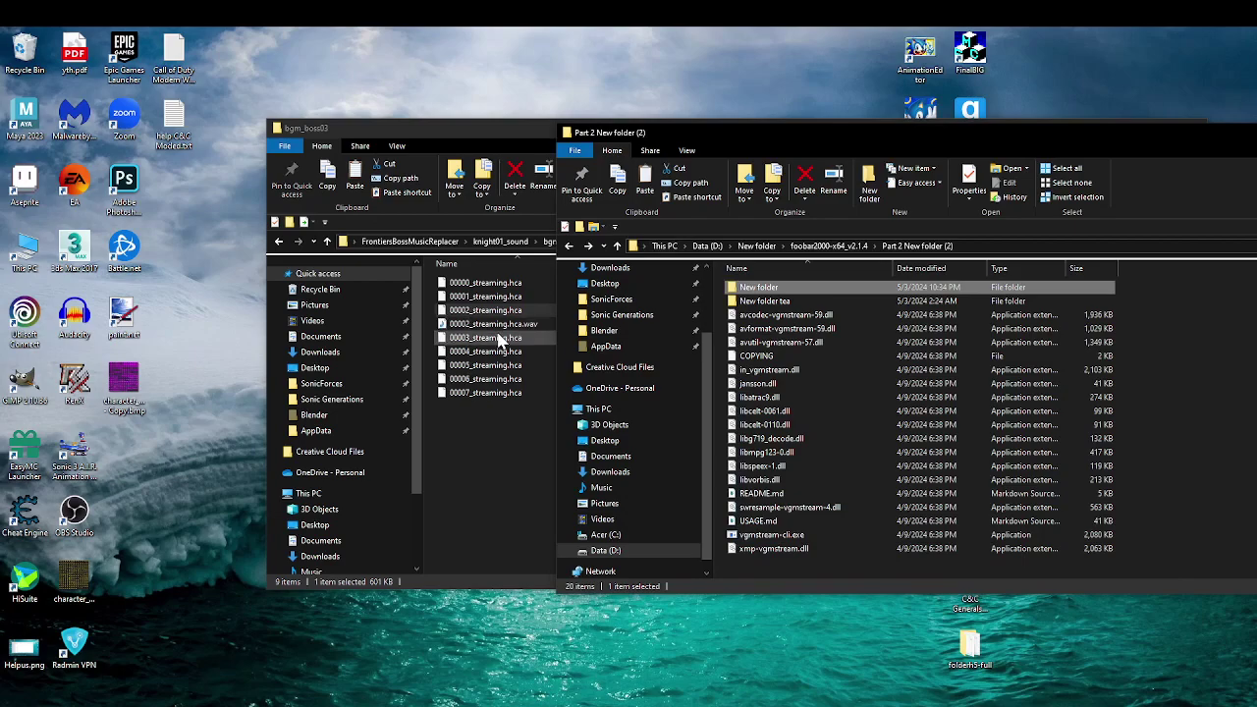
Step: Open 00002_streaming.hca.wav, dismiss the Windows Script Host error, and minimize the Part 2 New folder (2) window
double_click(479, 325)
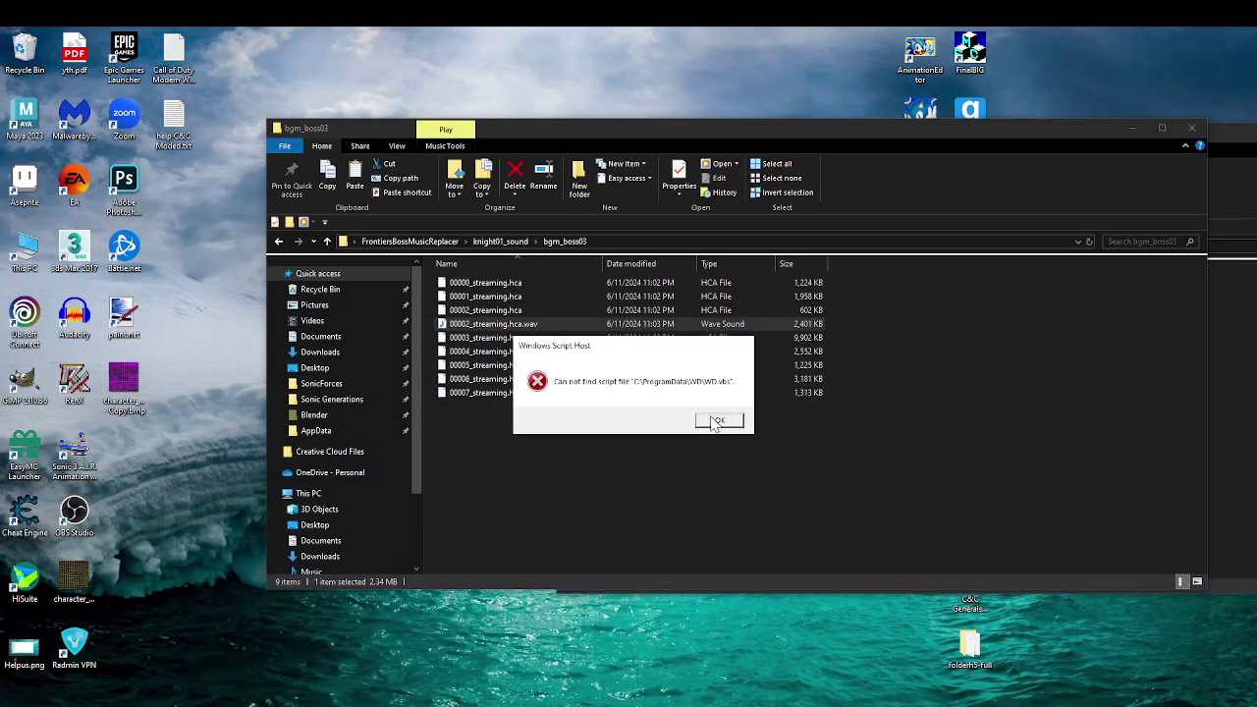
left_click(715, 420)
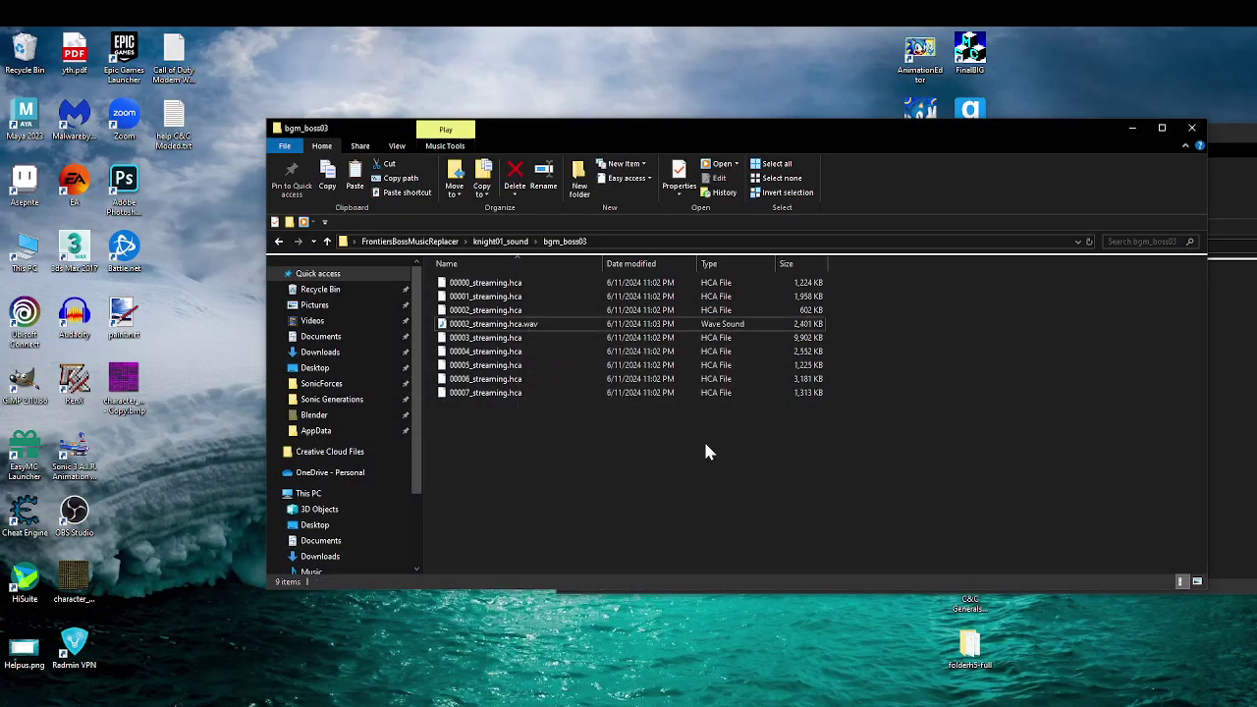
left_click(706, 446)
left_click_drag(656, 434, 792, 398)
key("alt+Tab")
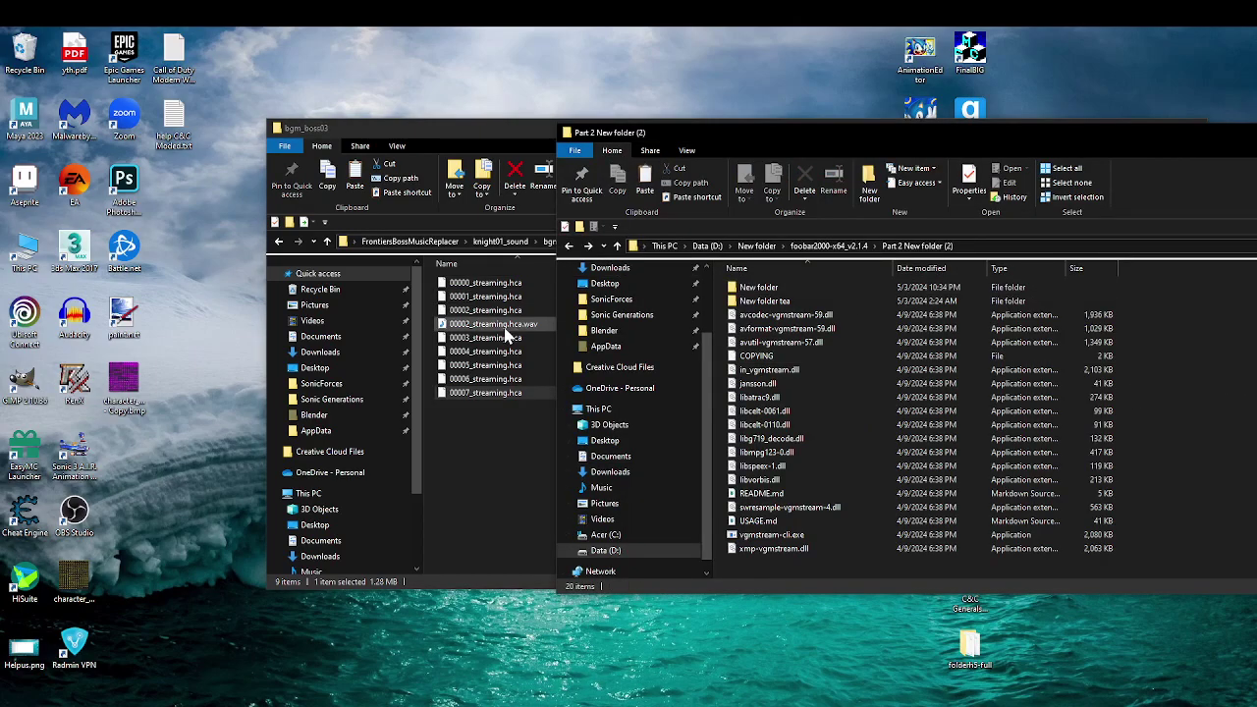
left_click_drag(709, 125, 522, 93)
left_click(1077, 94)
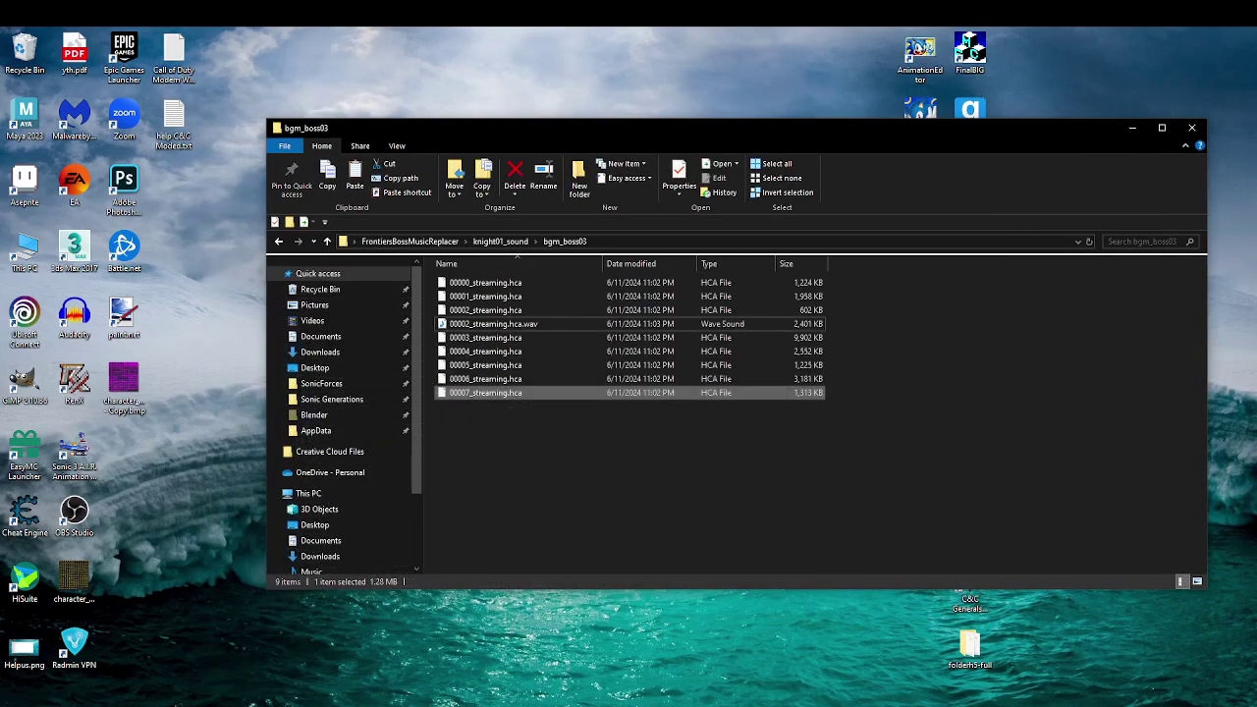
Step: Import 00002_streaming.hca.wav from bgm_boss03 into the Audacity project as a second track below hz_af_caves_goingloud_LR_1
left_click(609, 706)
key("ctrl+a")
key("Delete")
left_click(614, 706)
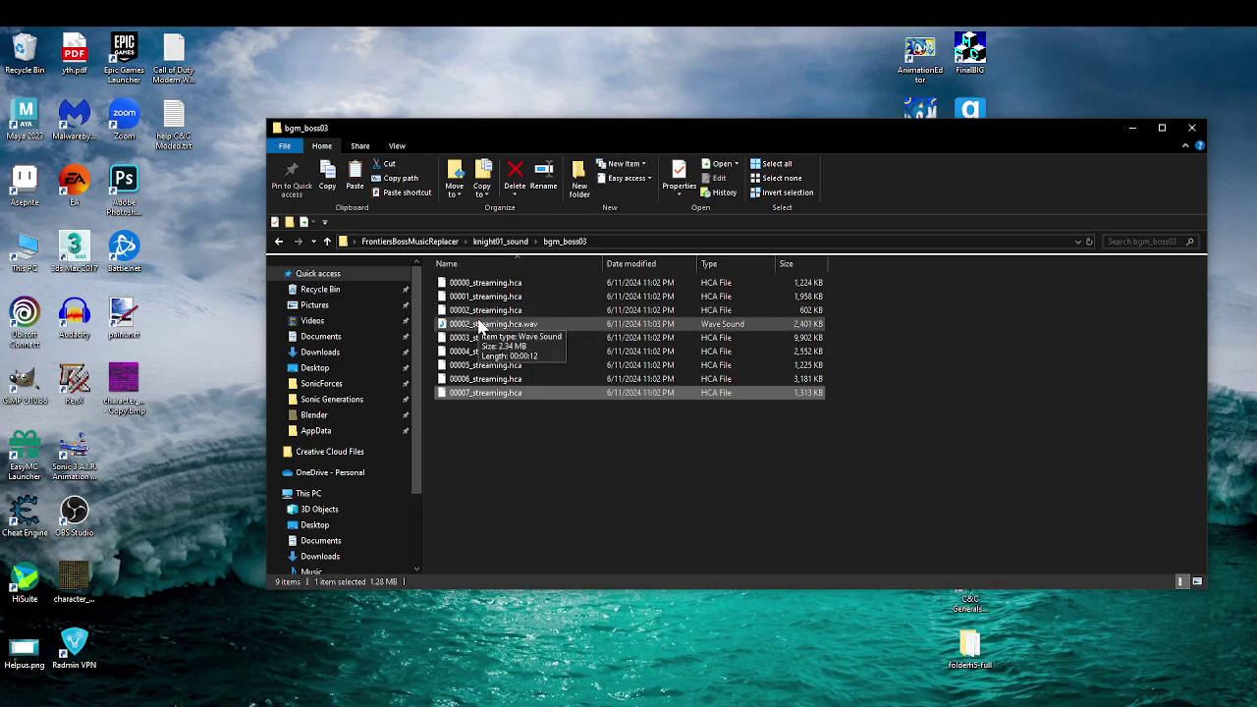
left_click_drag(481, 329, 475, 505)
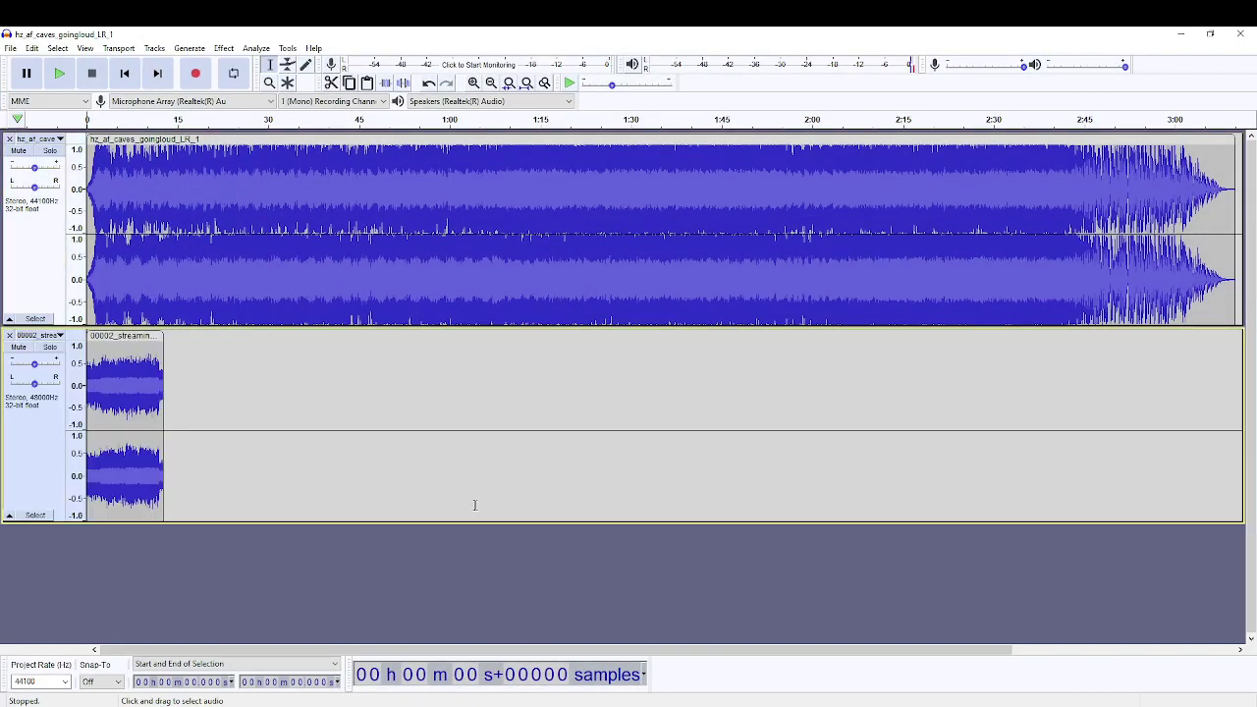
Step: Cut hz_af_caves_goingloud_LR_1 from 12.800 s to its end, matching the 00002_streaming track, and set the project rate to 48000 Hz
left_click_drag(1233, 312, 165, 321)
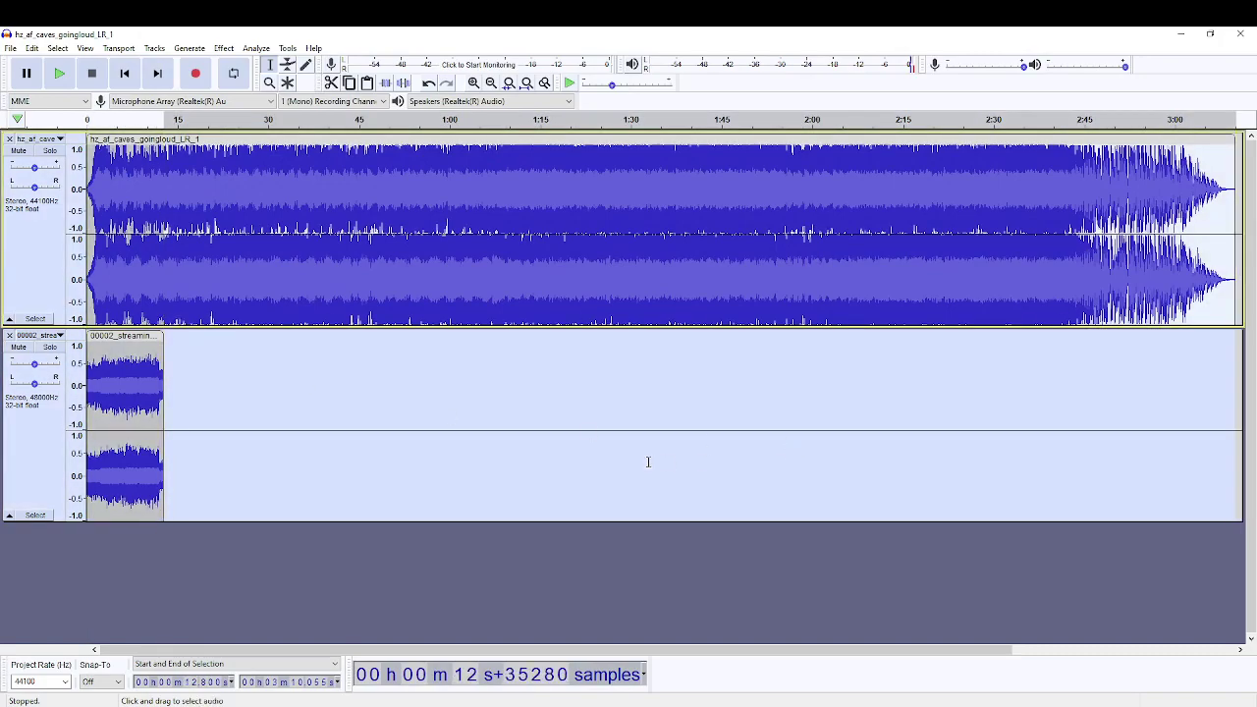
key("Delete")
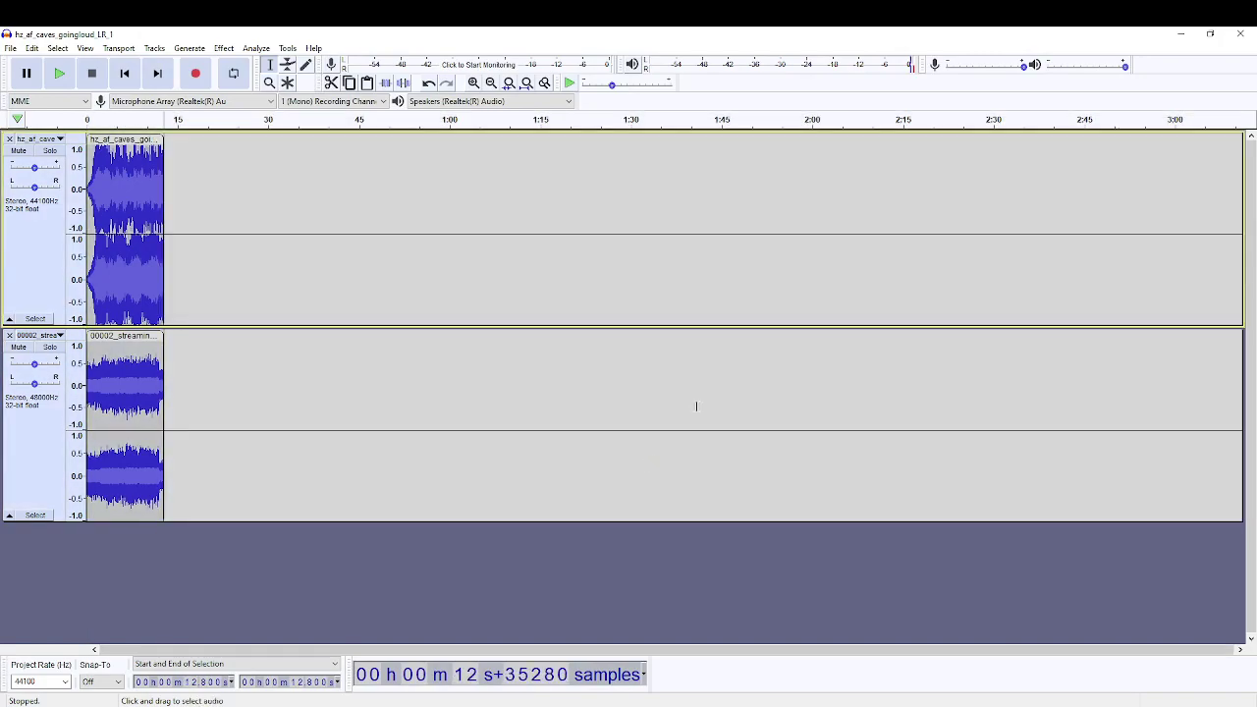
left_click(64, 682)
left_click(46, 600)
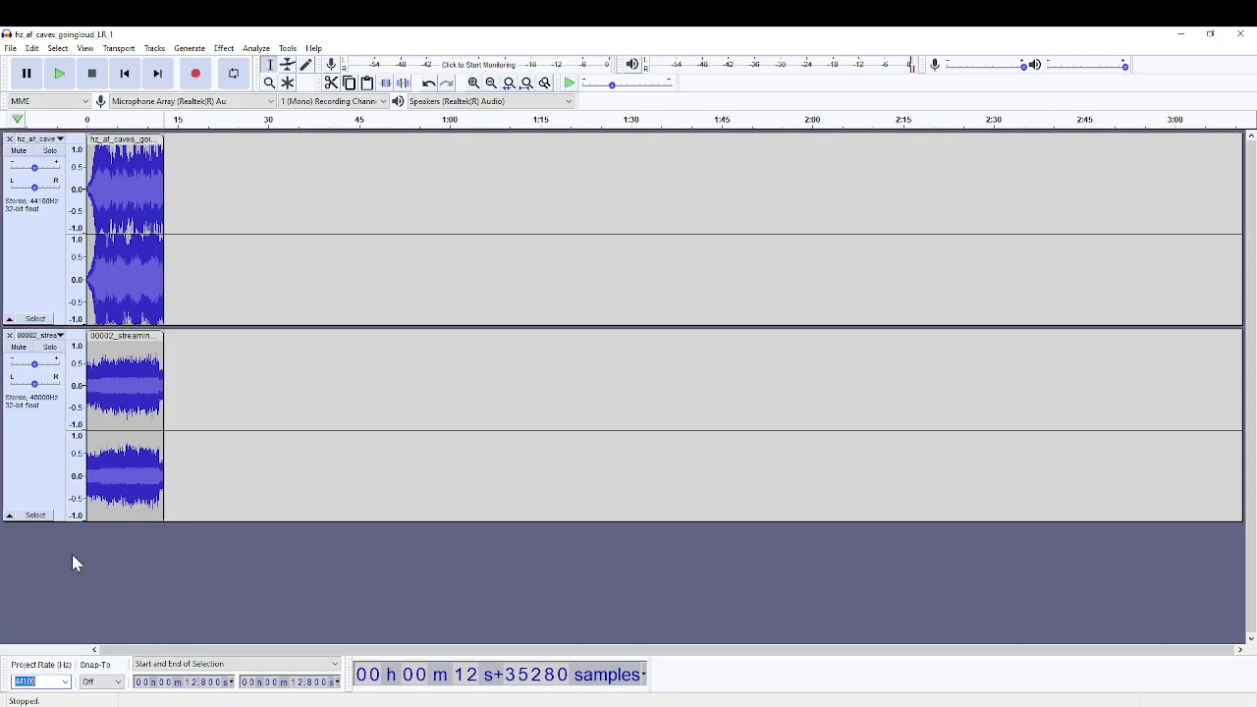
left_click(65, 682)
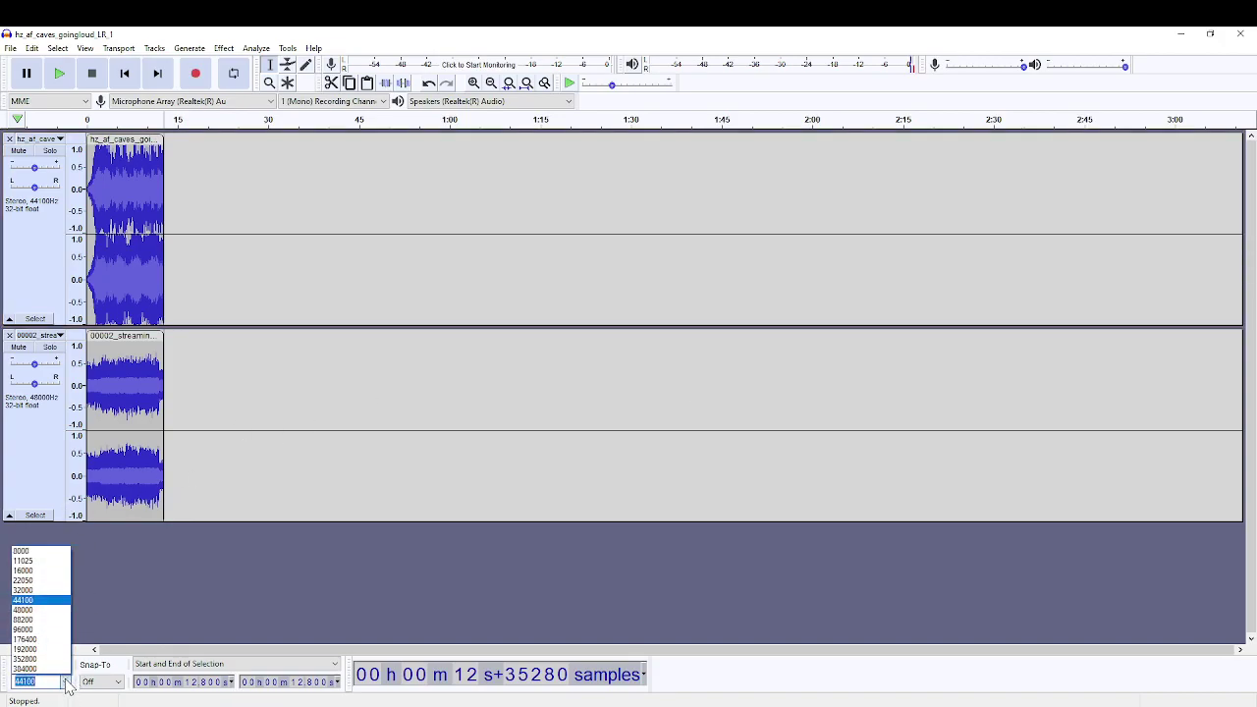
left_click(35, 610)
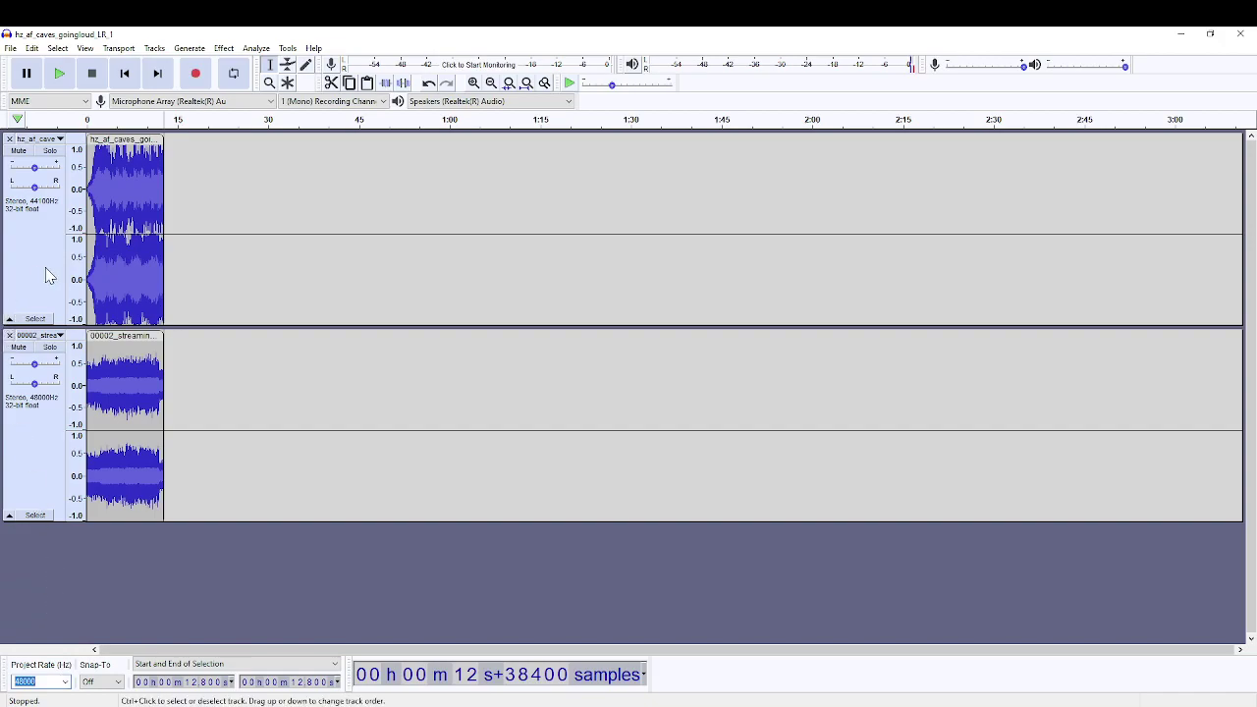
Step: Mute the 00002_streaming reference track and remove it from the project
left_click(27, 348)
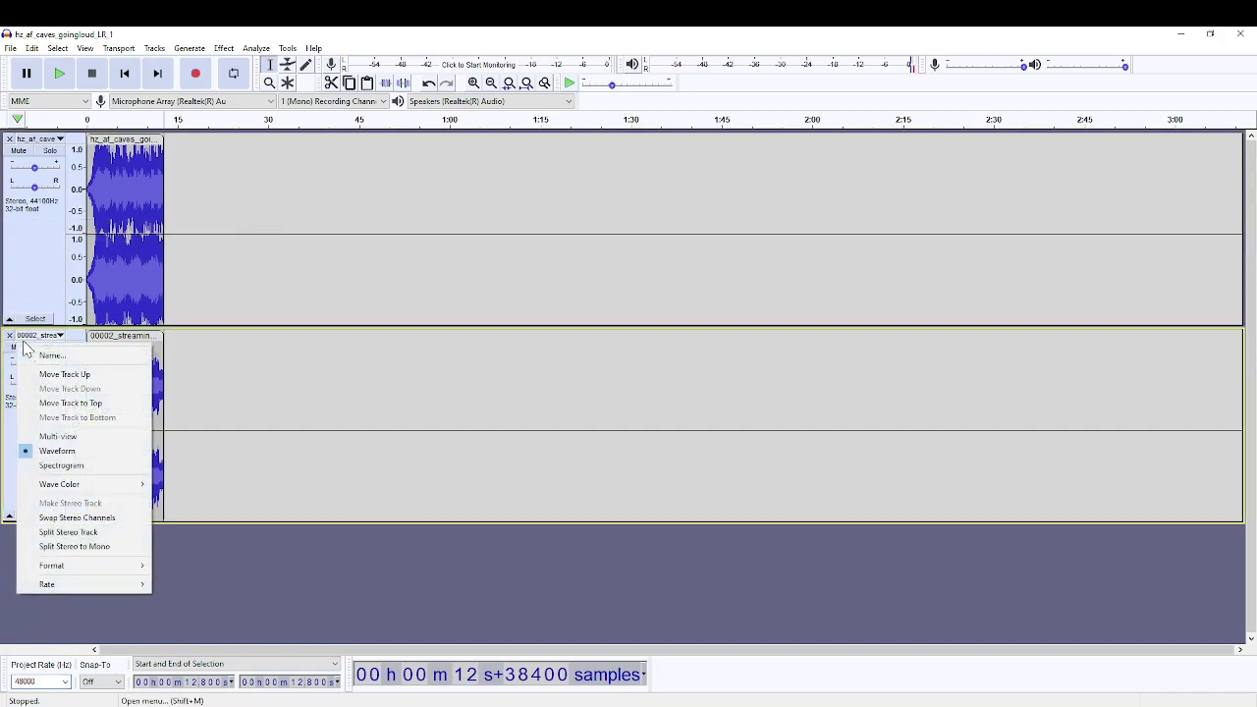
left_click(27, 348)
left_click(19, 347)
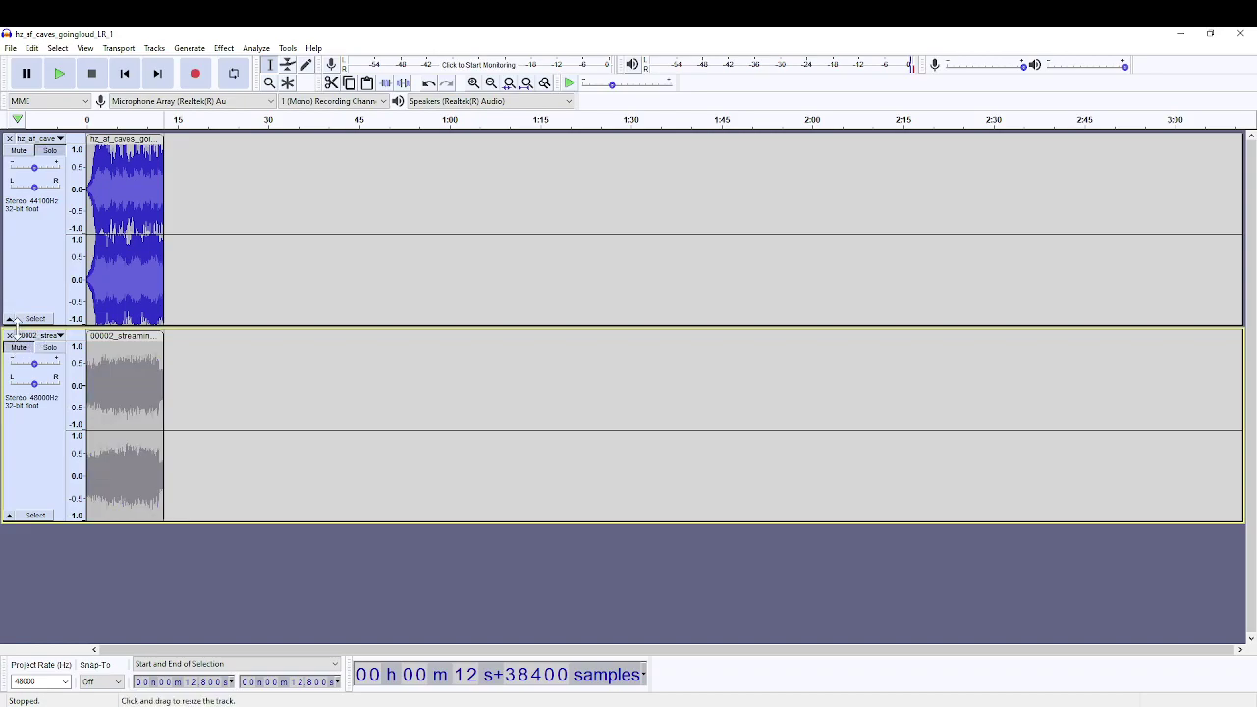
left_click(9, 335)
Step: Export the trimmed track to the Desktop as a WAV named 00002_streaming.hca.wav, copying the name from the reference file in bgm_boss03
left_click(10, 48)
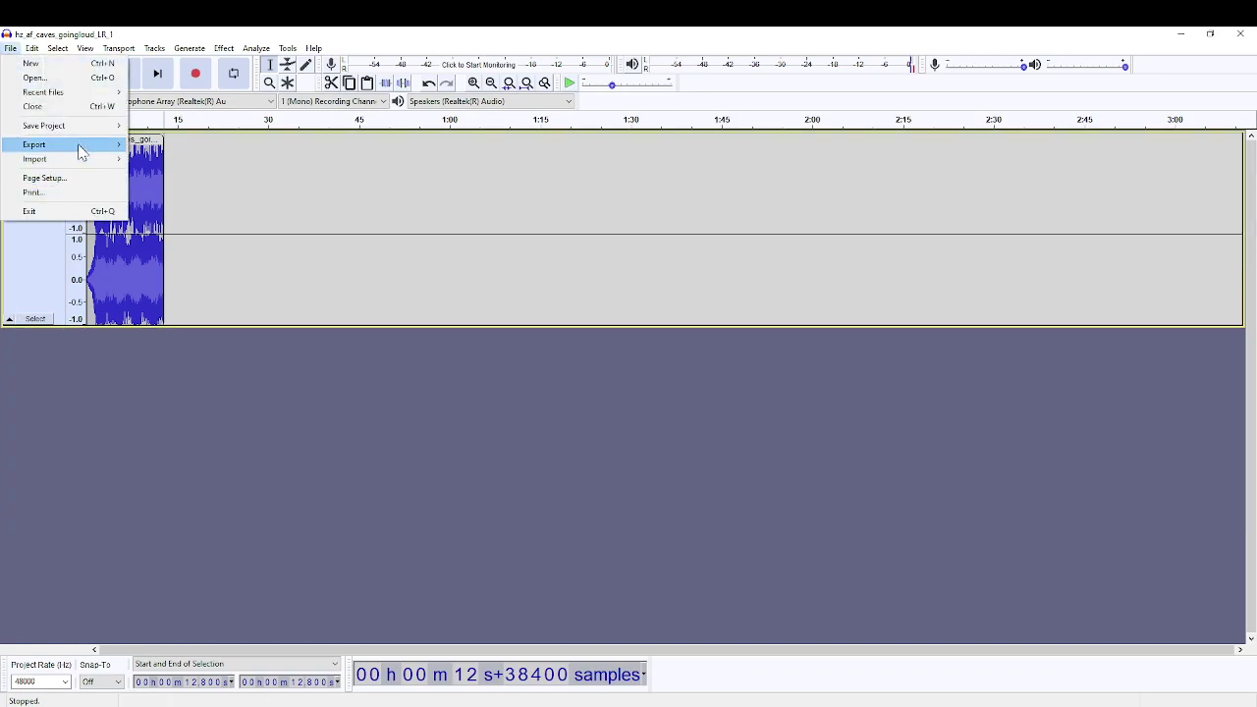
mouse_move(83, 145)
left_click(135, 160)
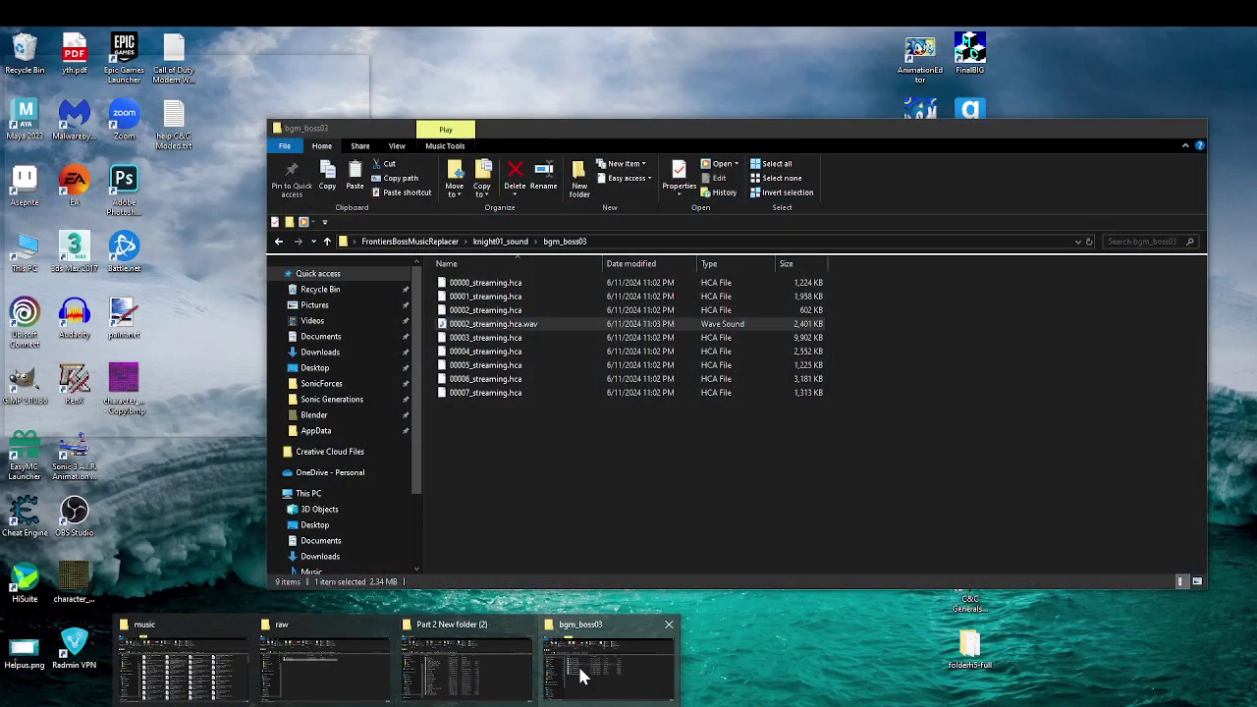
left_click(579, 676)
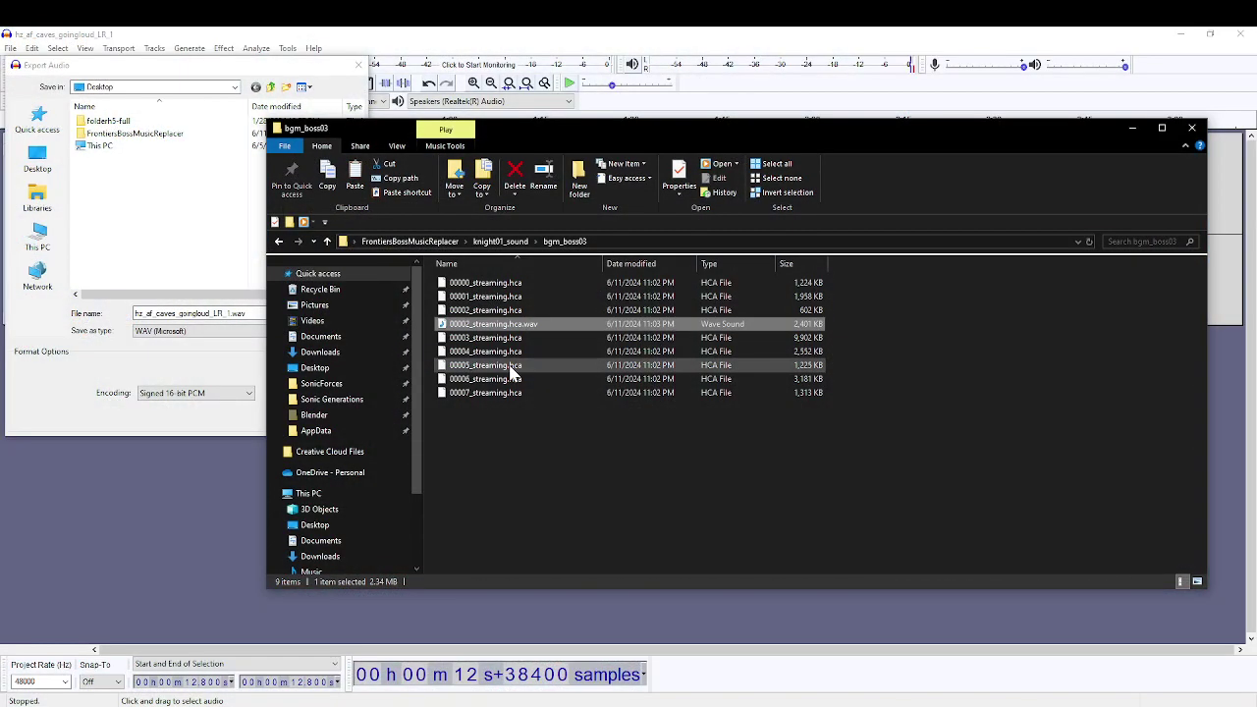
key("F2")
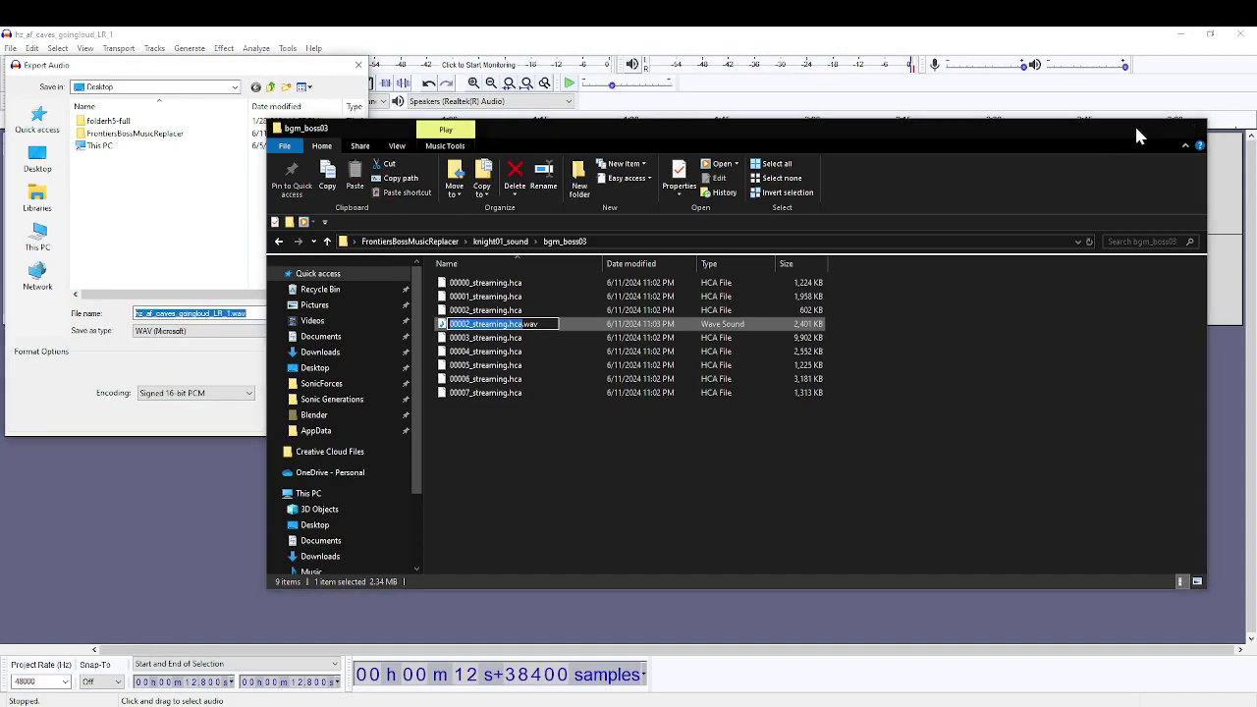
left_click(1134, 129)
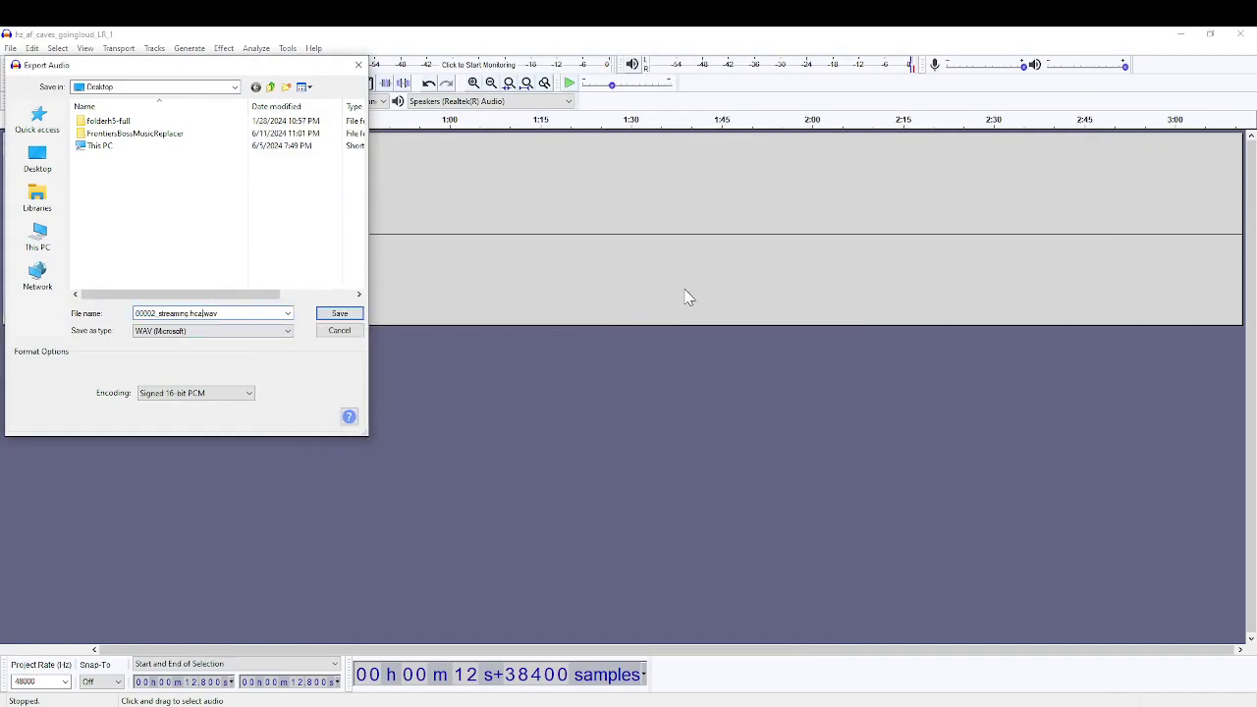
key("Return")
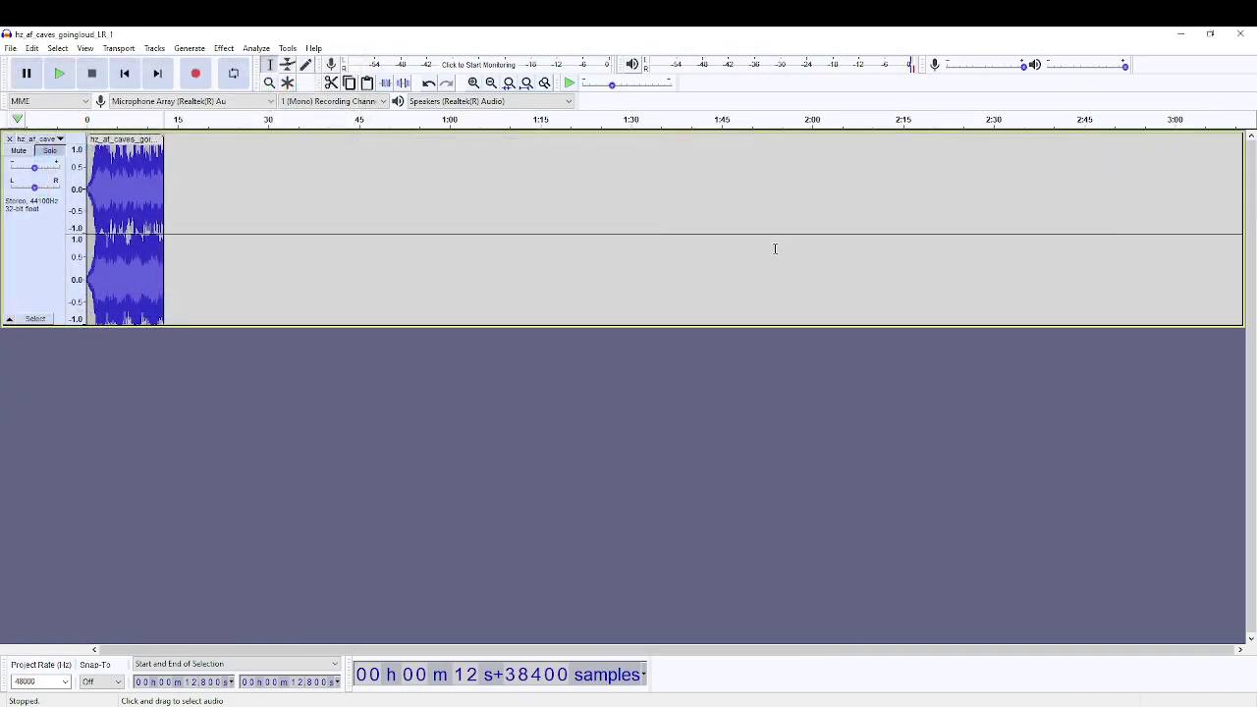
Step: Undo the track removal and trimming to restore the full-length hz_af_caves_goingloud_LR_1 track, and minimize Audacity
key("ctrl+z")
key("ctrl+z")
key("ctrl+z")
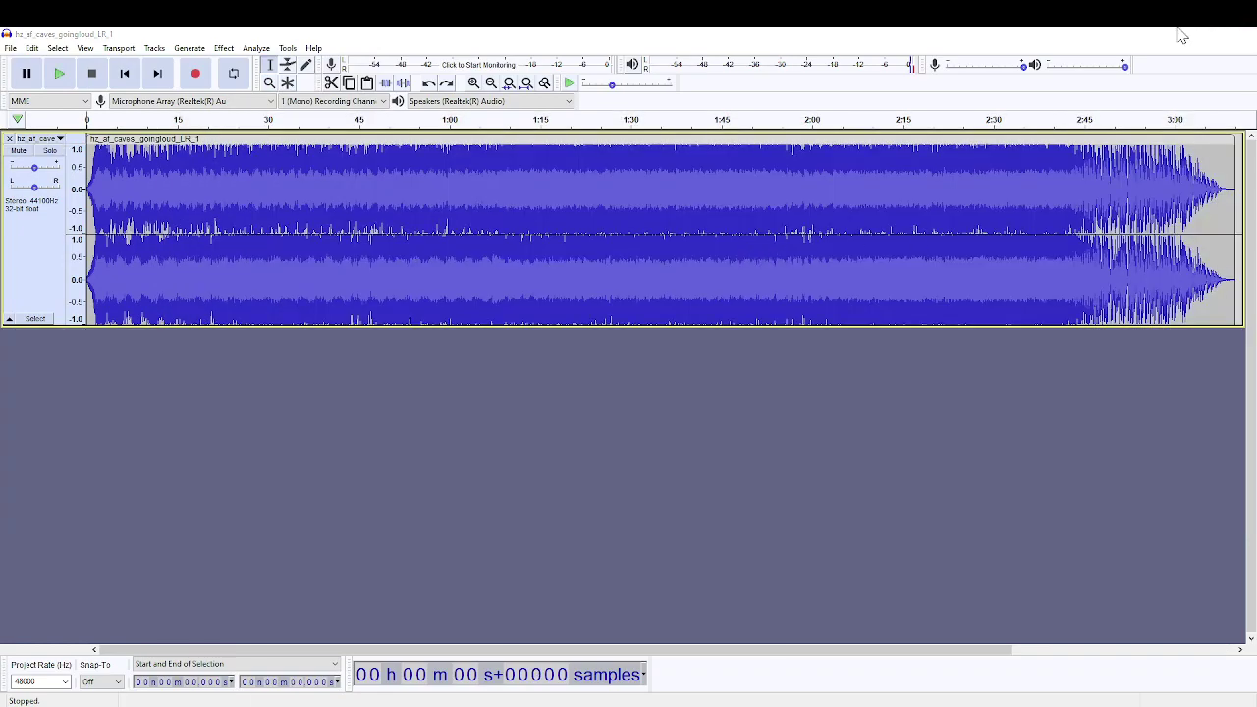
left_click(1183, 35)
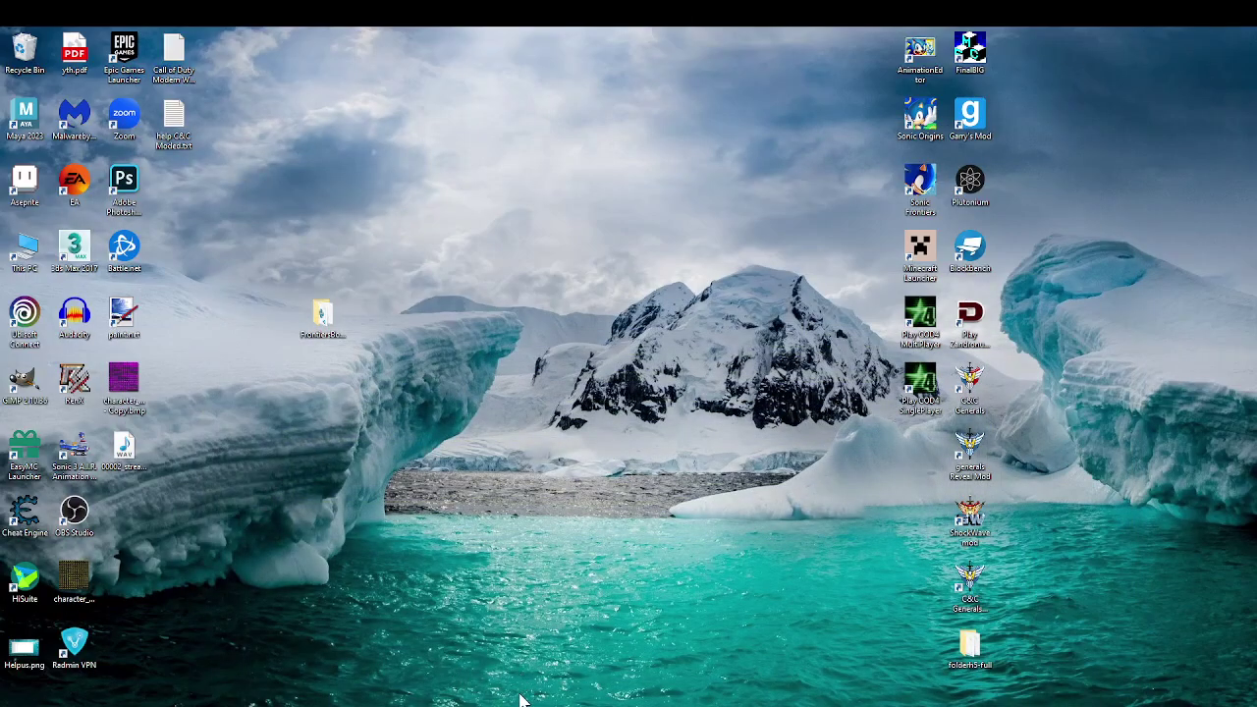
Step: Start a fresh VGAudio window in place of the old one and load 00002_streaming.hca.wav from the Desktop
left_click(464, 704)
right_click(463, 704)
left_click(467, 652)
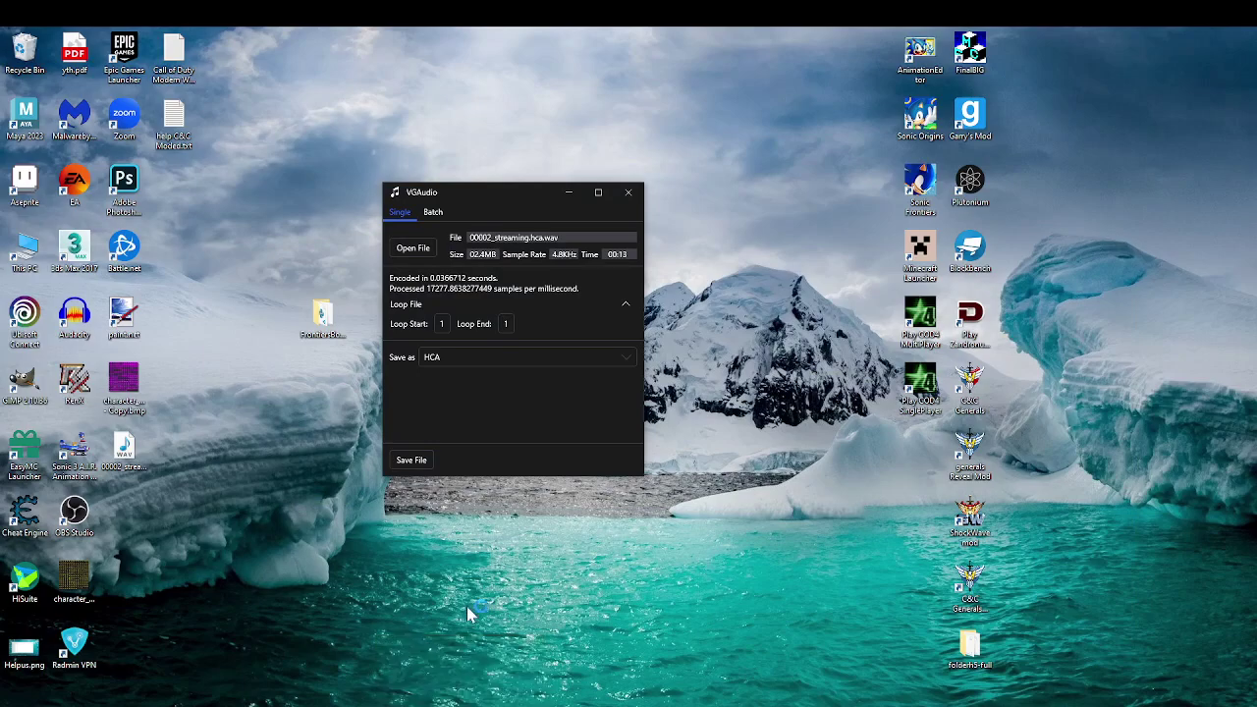
left_click(628, 192)
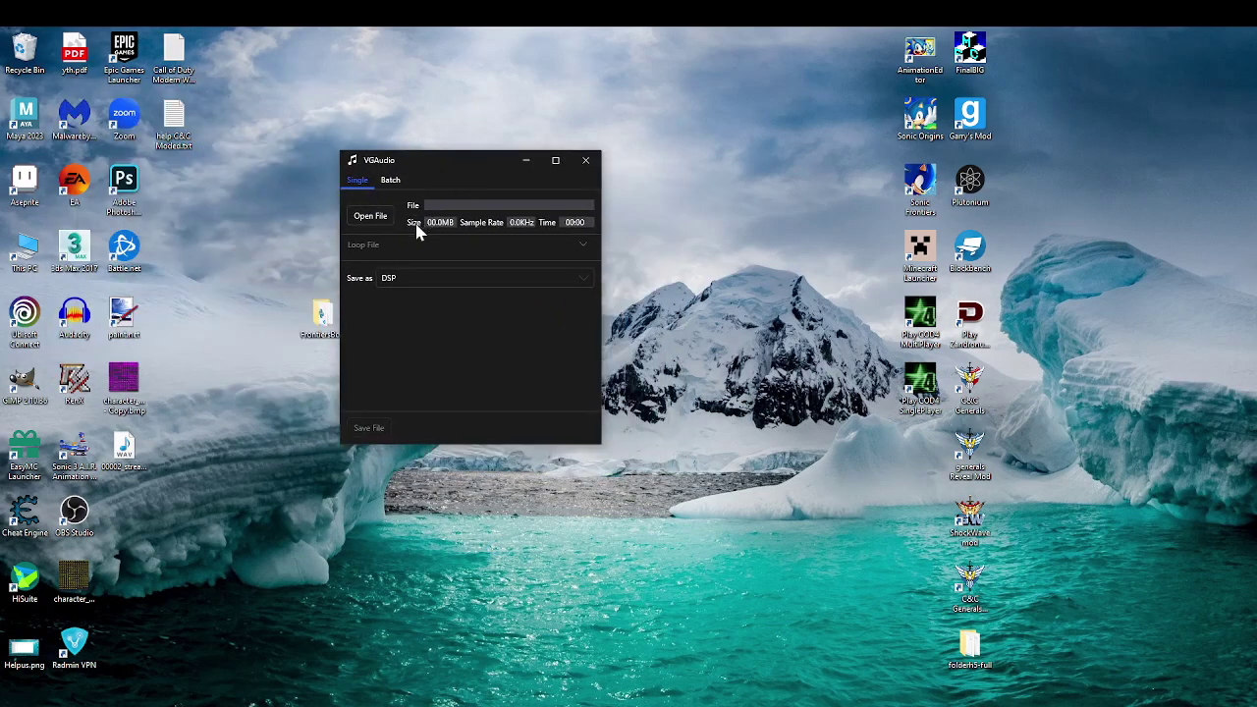
left_click(369, 221)
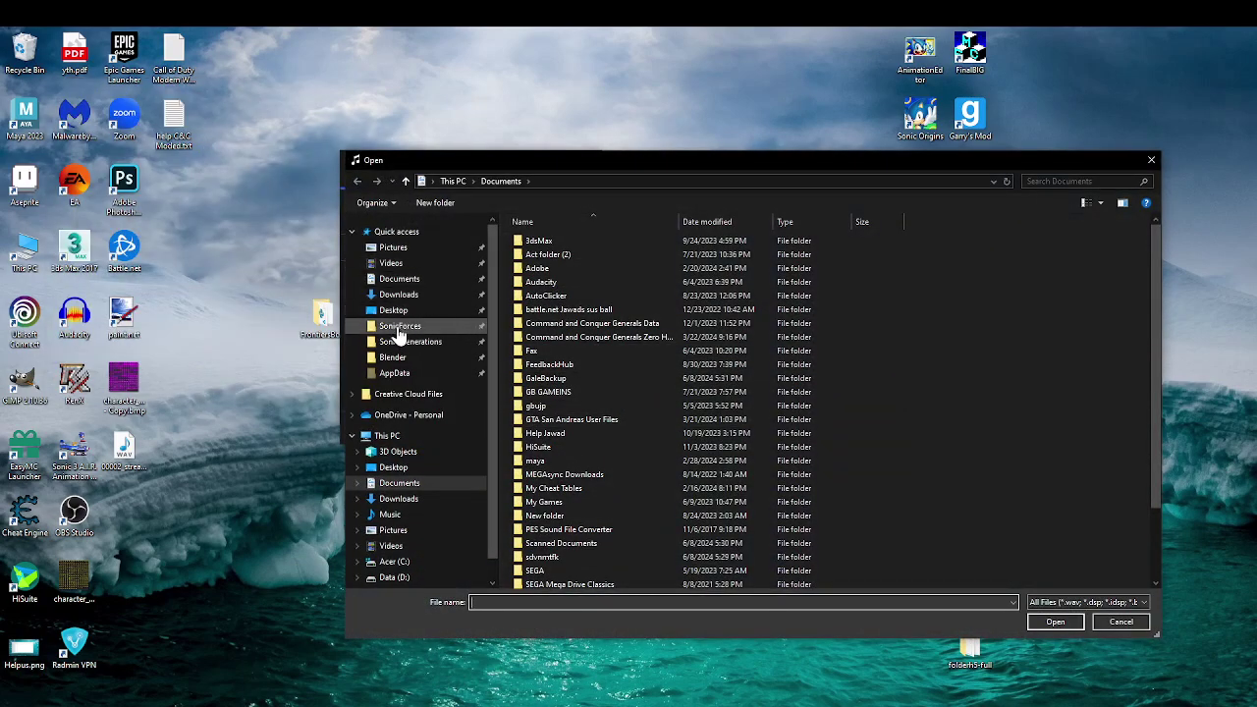
left_click(393, 311)
double_click(550, 271)
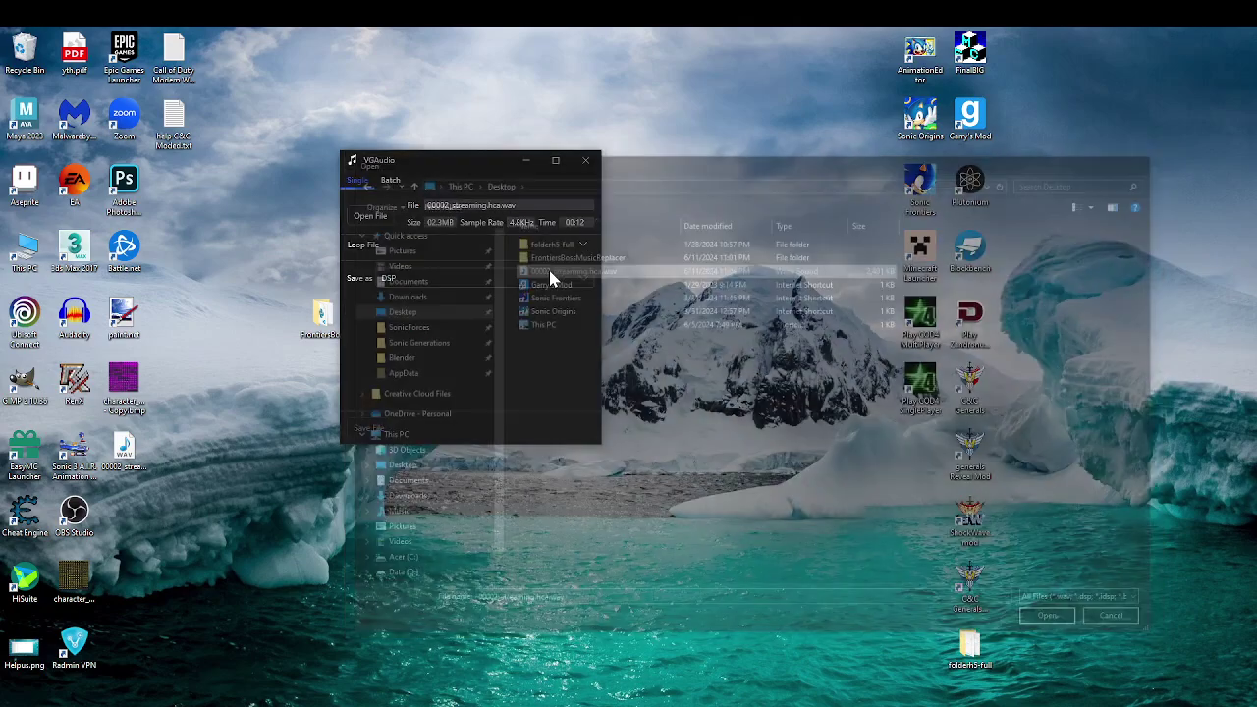
Step: Convert the WAV to HCA with Loop File enabled, save it to the Desktop as 00002_streaming.hca.hca, and minimize VGAudio
left_click(513, 285)
left_click(463, 460)
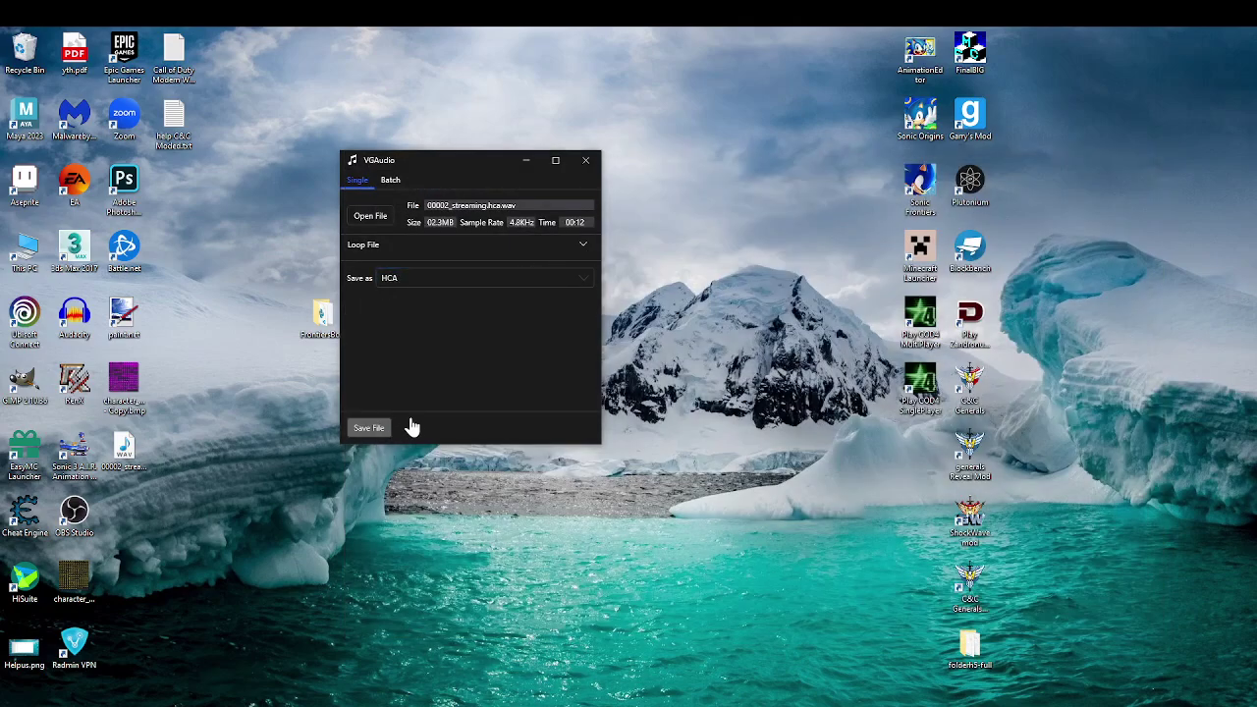
left_click(383, 428)
left_click(1121, 622)
left_click(421, 241)
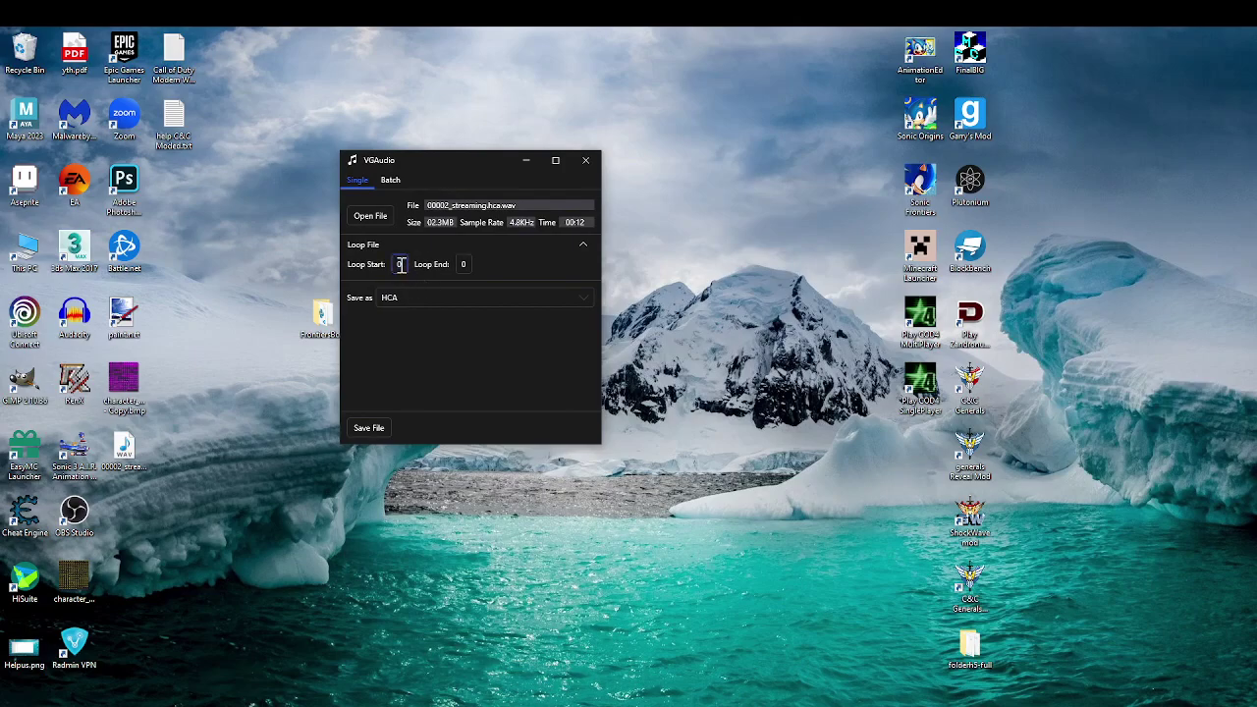
left_click(385, 434)
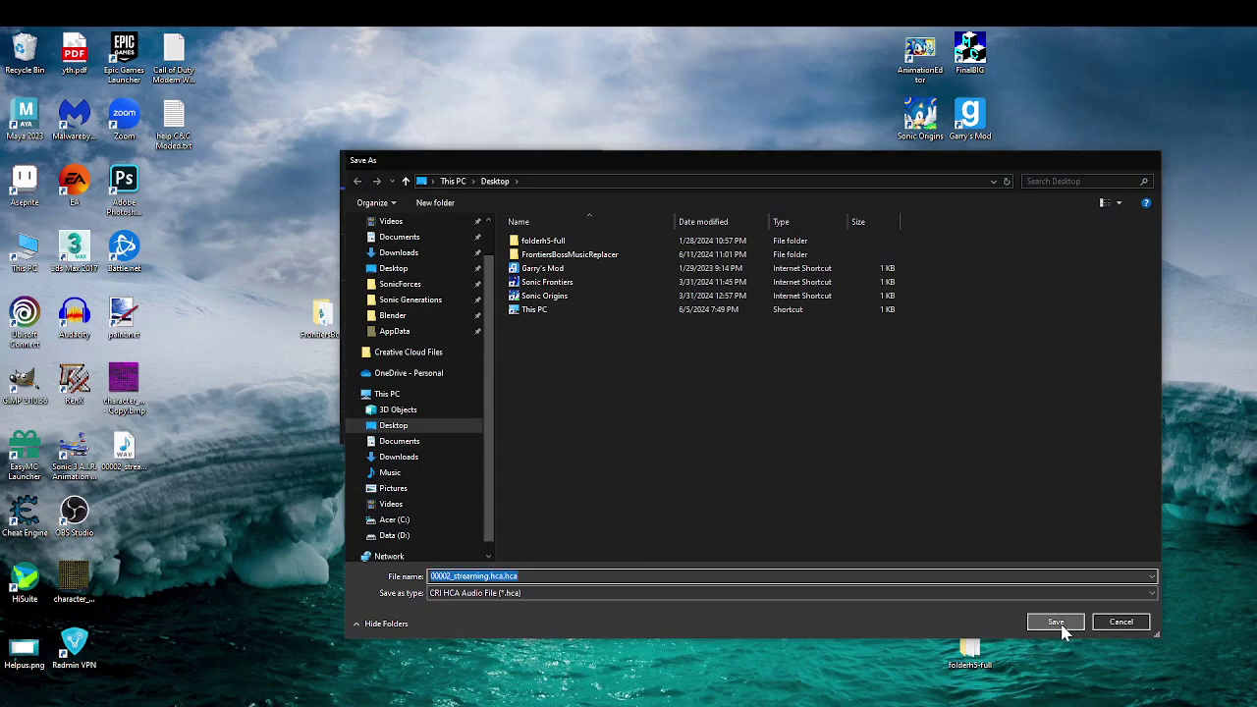
left_click(1058, 624)
left_click(527, 161)
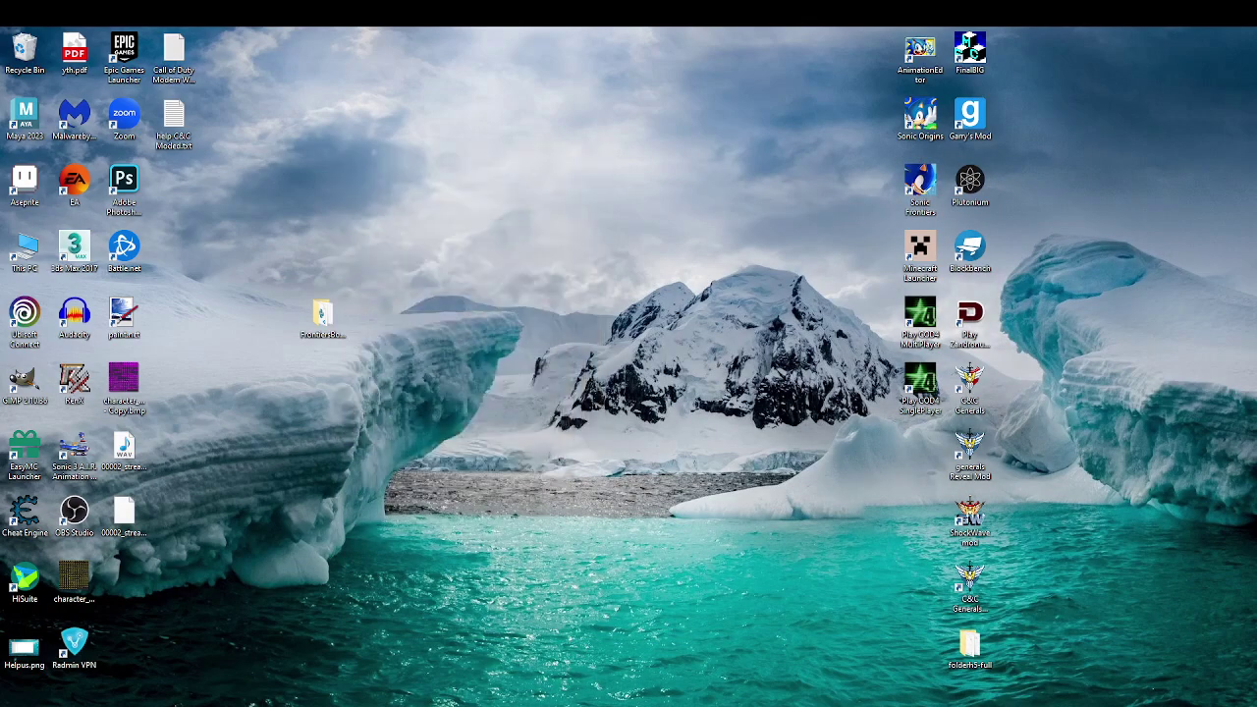
Step: Copy the new 00002_streaming WAV and HCA files from the Desktop into bgm_boss03, replacing the existing WAV
mouse_move(397, 705)
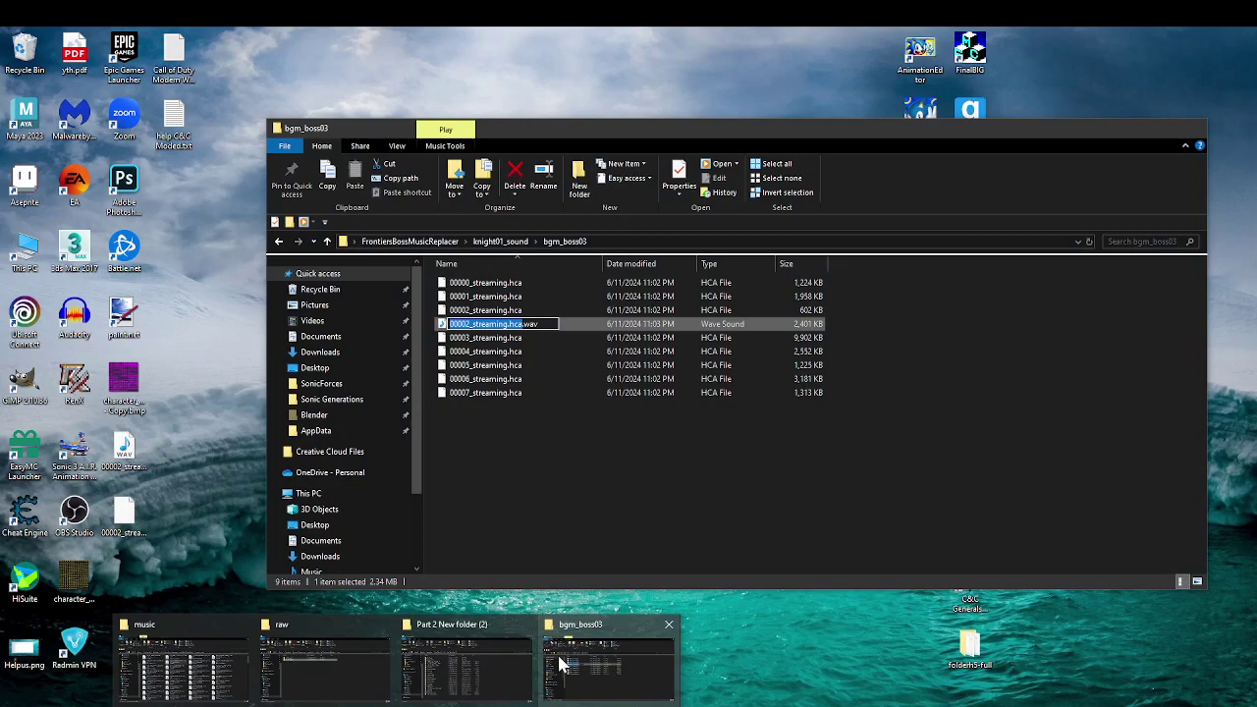
left_click(587, 664)
left_click(126, 515)
left_click_drag(182, 438, 131, 553)
key("ctrl+c")
left_click(563, 466)
key("ctrl+v")
key("Return")
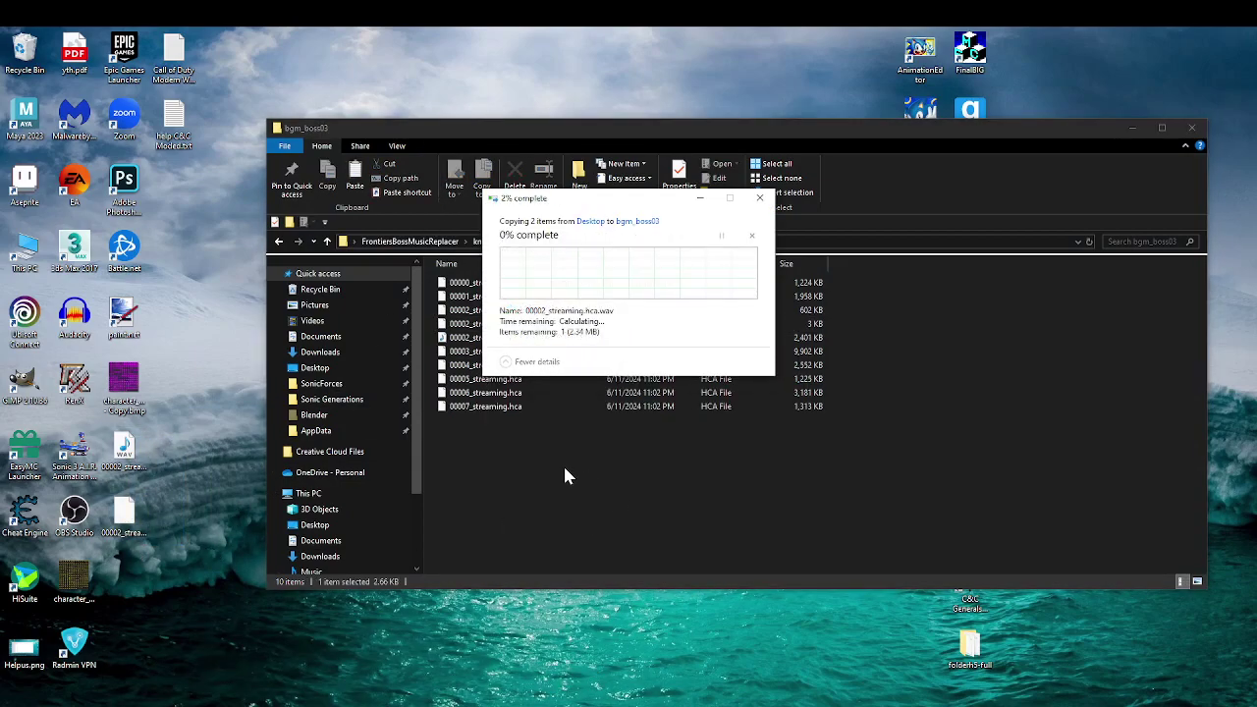
Step: Load the bgm_boss03 HCA files into foobar2000, play 00002_streaming, undo the playlist addition, and close the player
left_click_drag(701, 520, 617, 349)
left_click_drag(874, 282, 778, 308)
left_click_drag(614, 310, 635, 283)
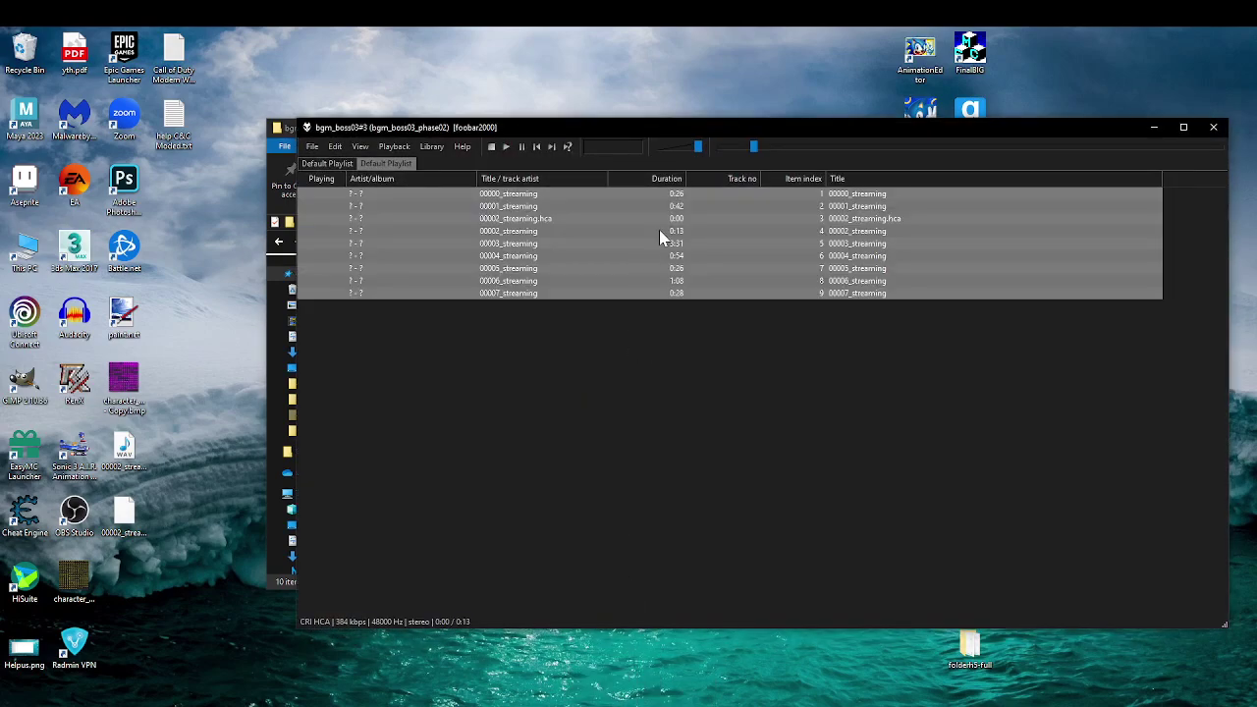
left_click(665, 220)
double_click(647, 230)
key("ctrl+z")
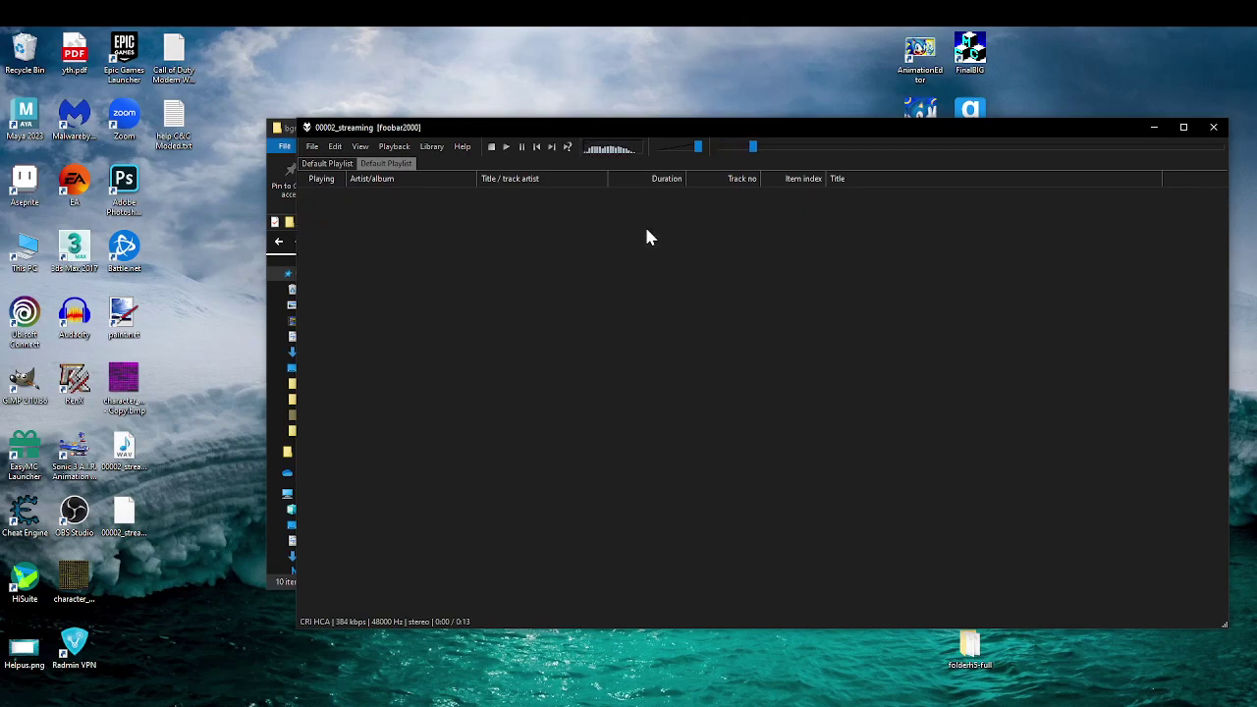
left_click(1212, 127)
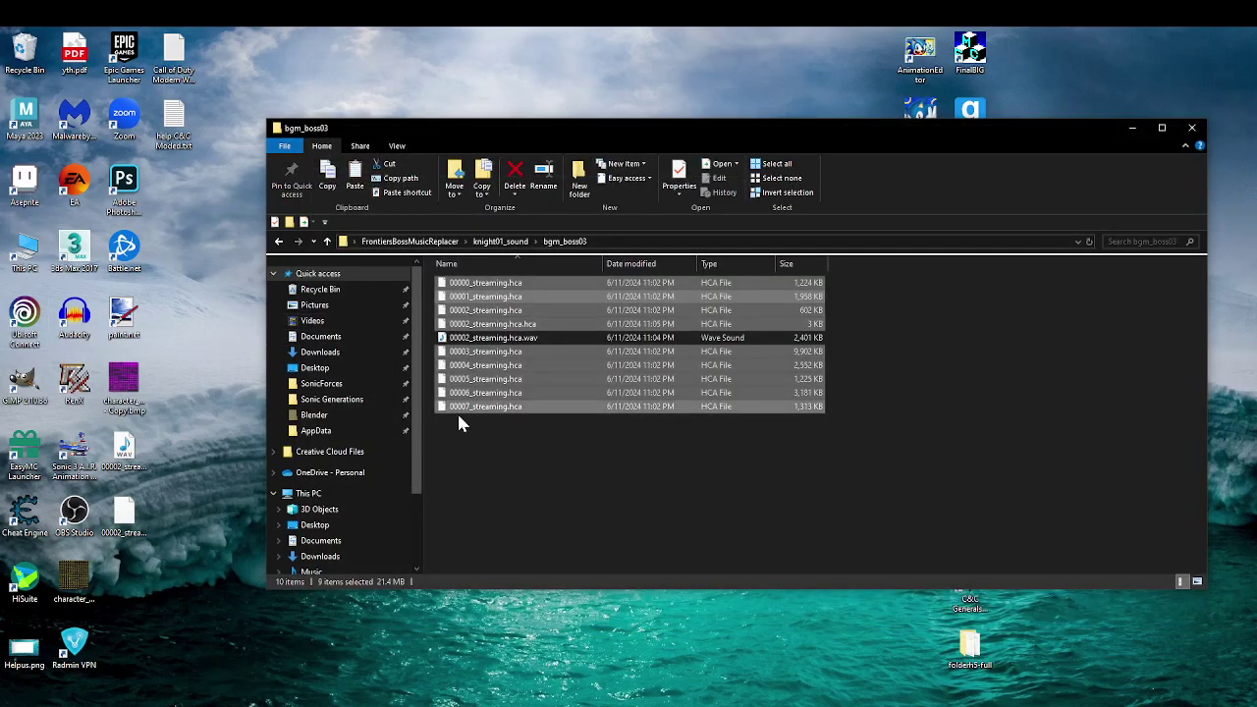
Step: Delete 00002_streaming.hca.hca from the bgm_boss03 folder
left_click(546, 327)
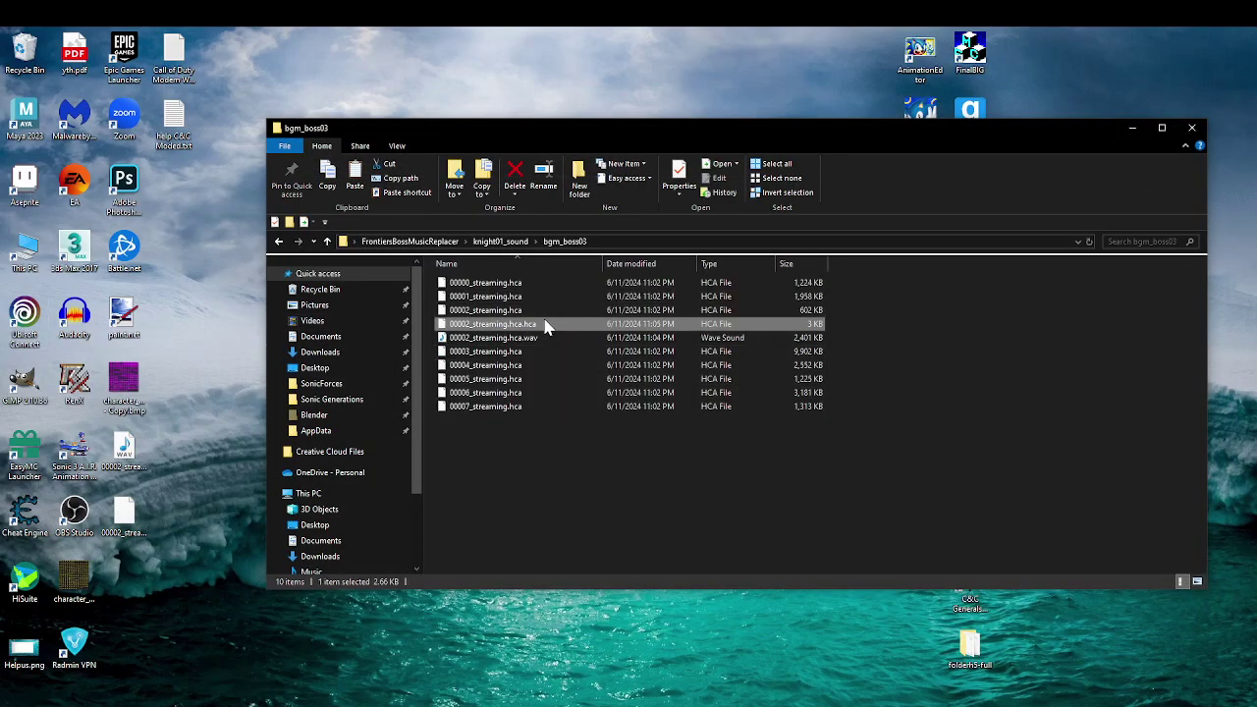
right_click(546, 327)
left_click(572, 588)
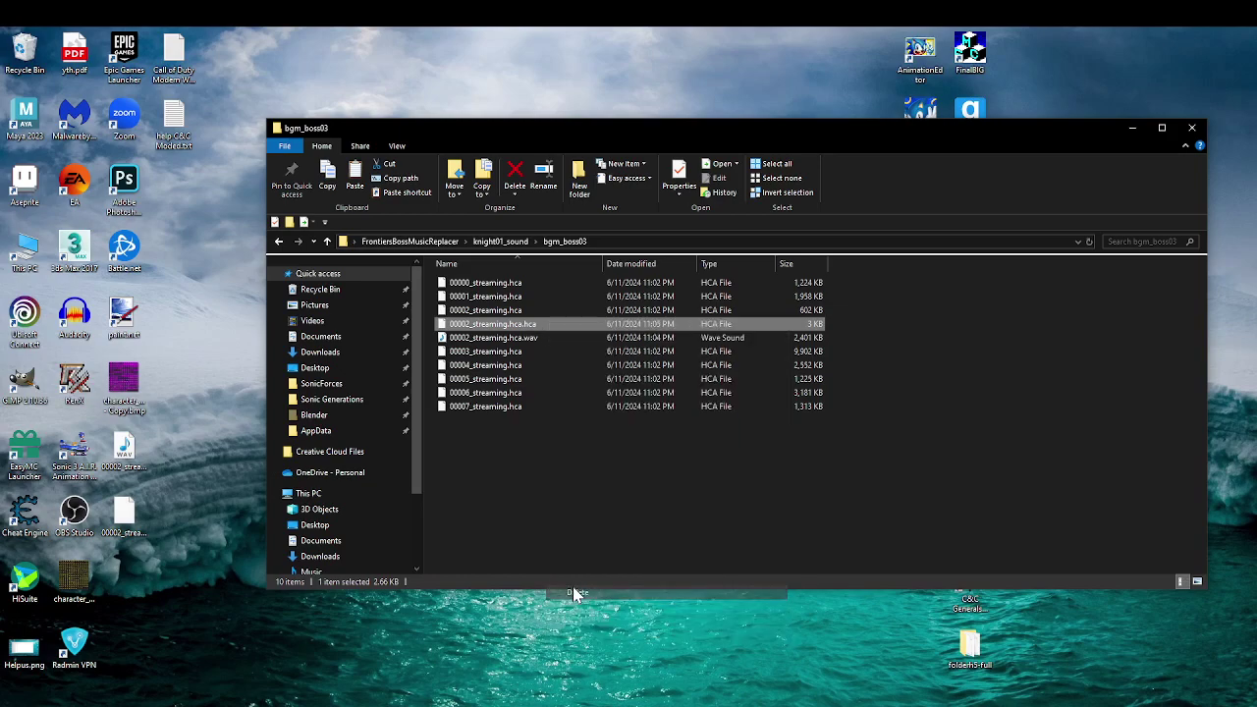
Step: Rename the converted Desktop file to 00002_streaming.hca and copy it into bgm_boss03, replacing the original HCA
left_click(497, 312)
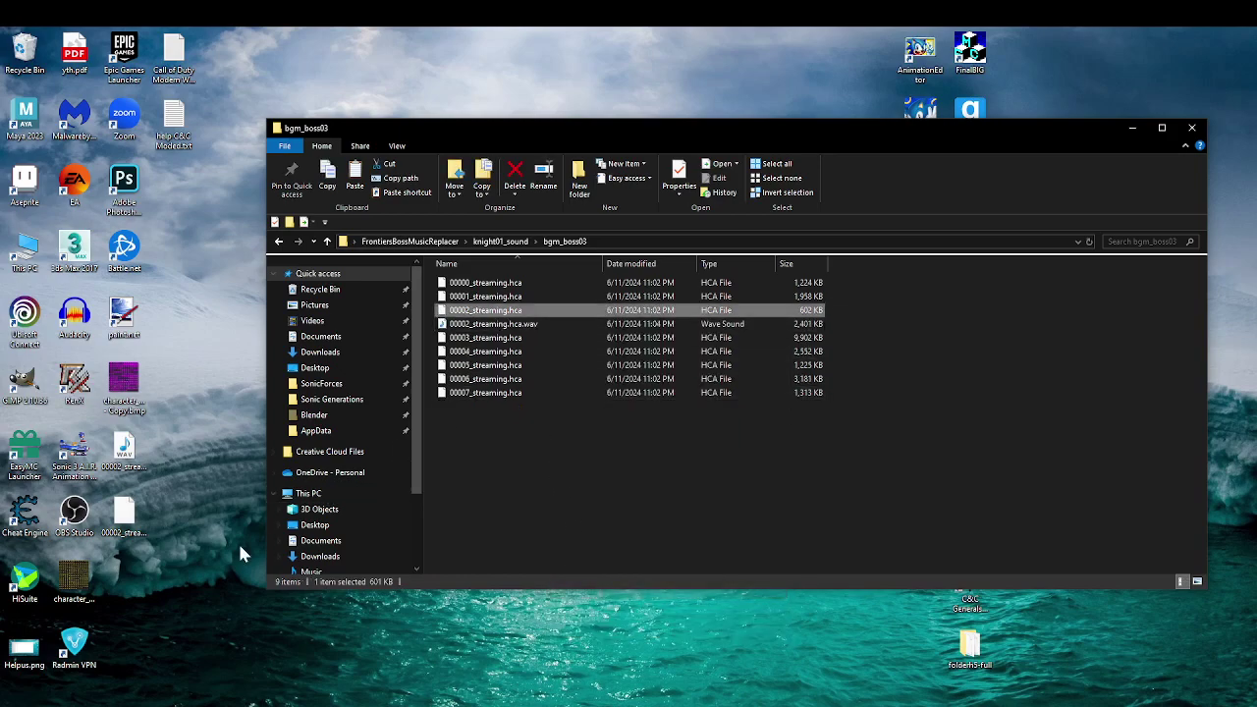
left_click(141, 541)
key("ctrl+c")
left_click(599, 491)
key("ctrl+v")
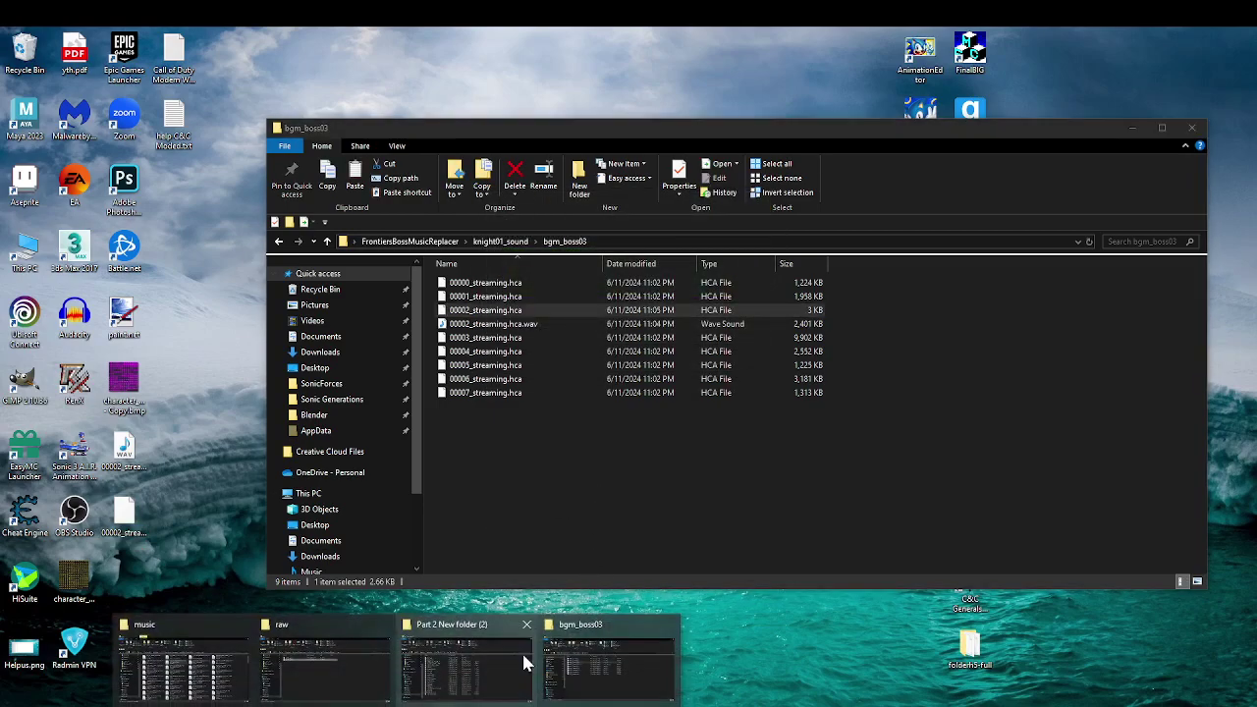
Step: Launch foobar2000.exe from the foobar2000-x64_v2.1.4 folder and load the bgm_boss03 HCA files into its playlist
left_click(523, 663)
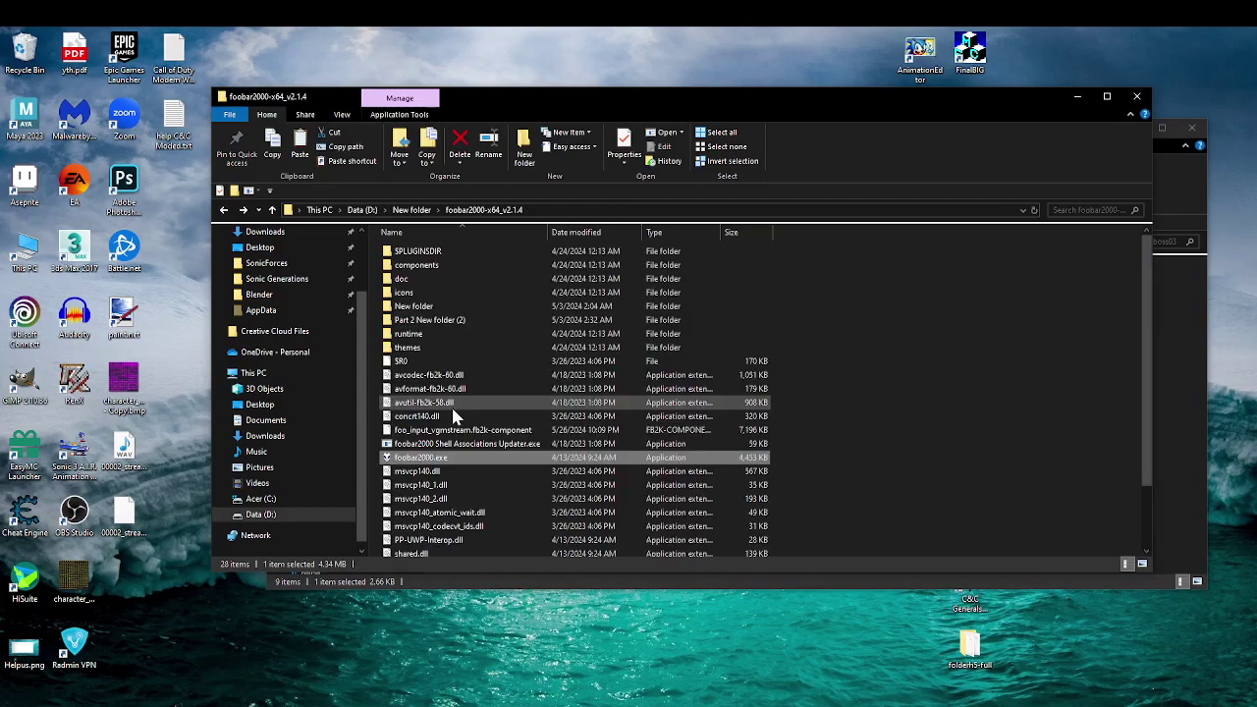
double_click(457, 457)
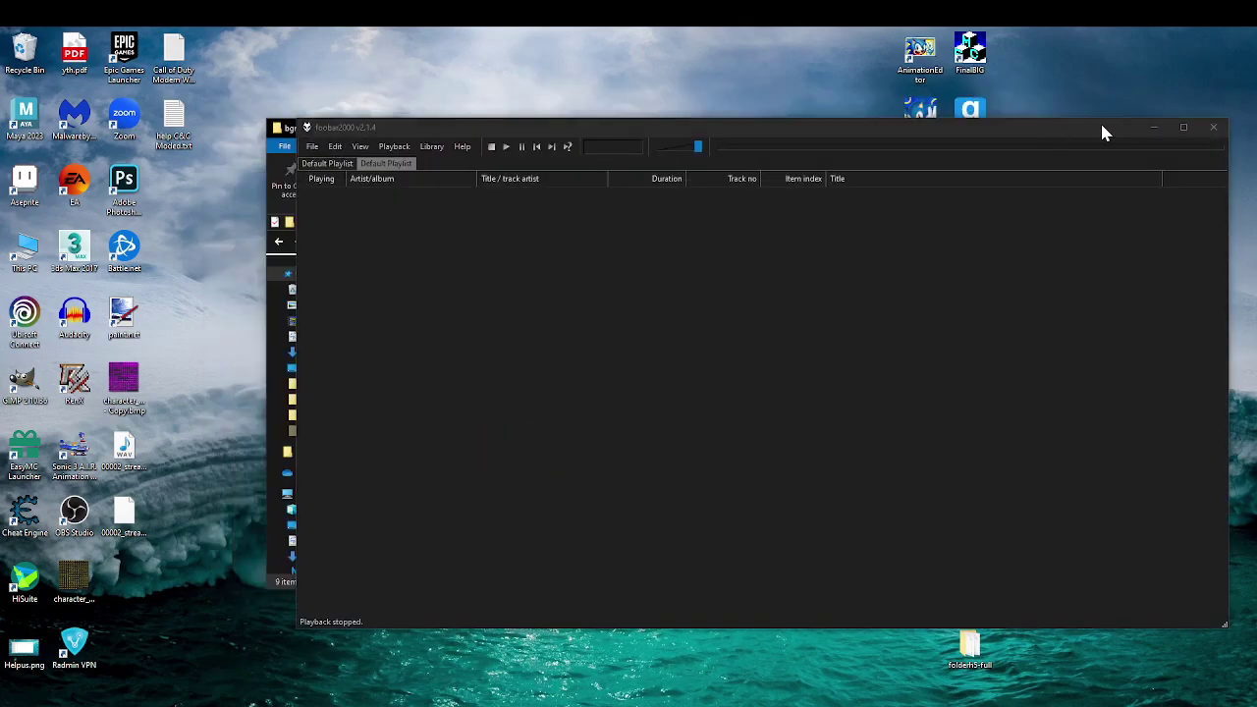
left_click(1154, 127)
left_click_drag(670, 461, 628, 336)
left_click_drag(841, 280, 656, 257)
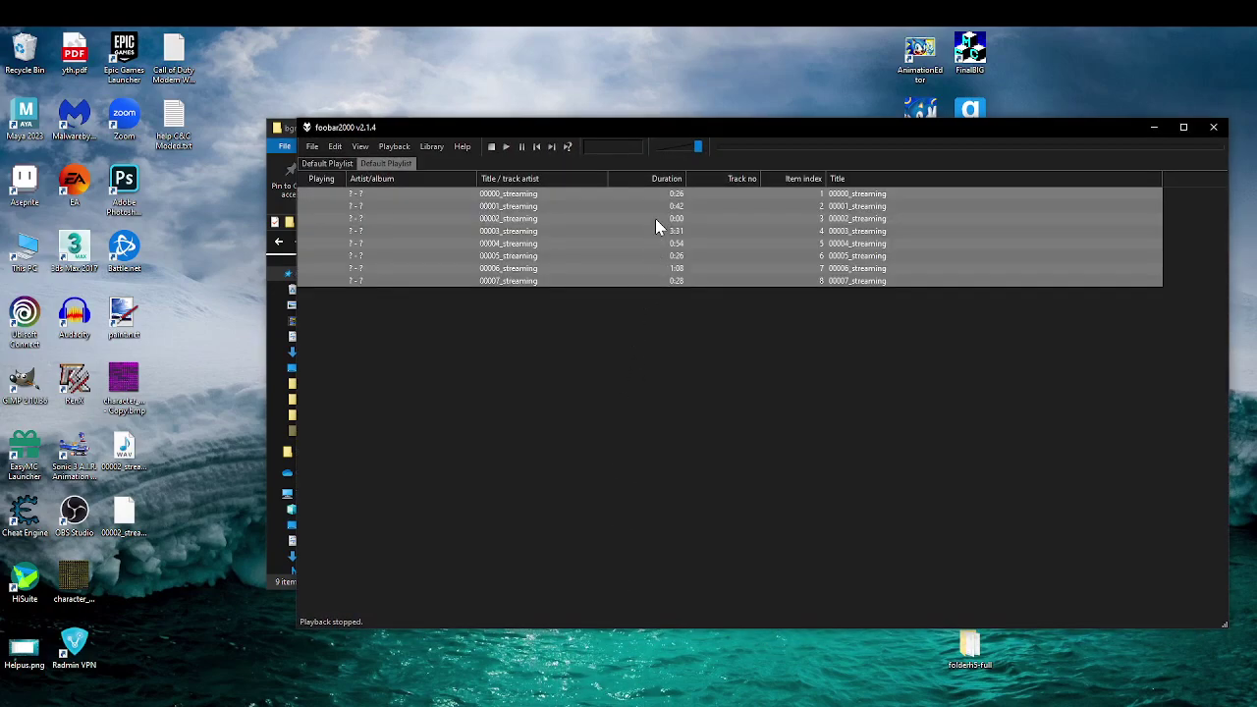
Step: Check the replaced 00002_streaming entry and its duration in the playlist, and close foobar2000
left_click(655, 220)
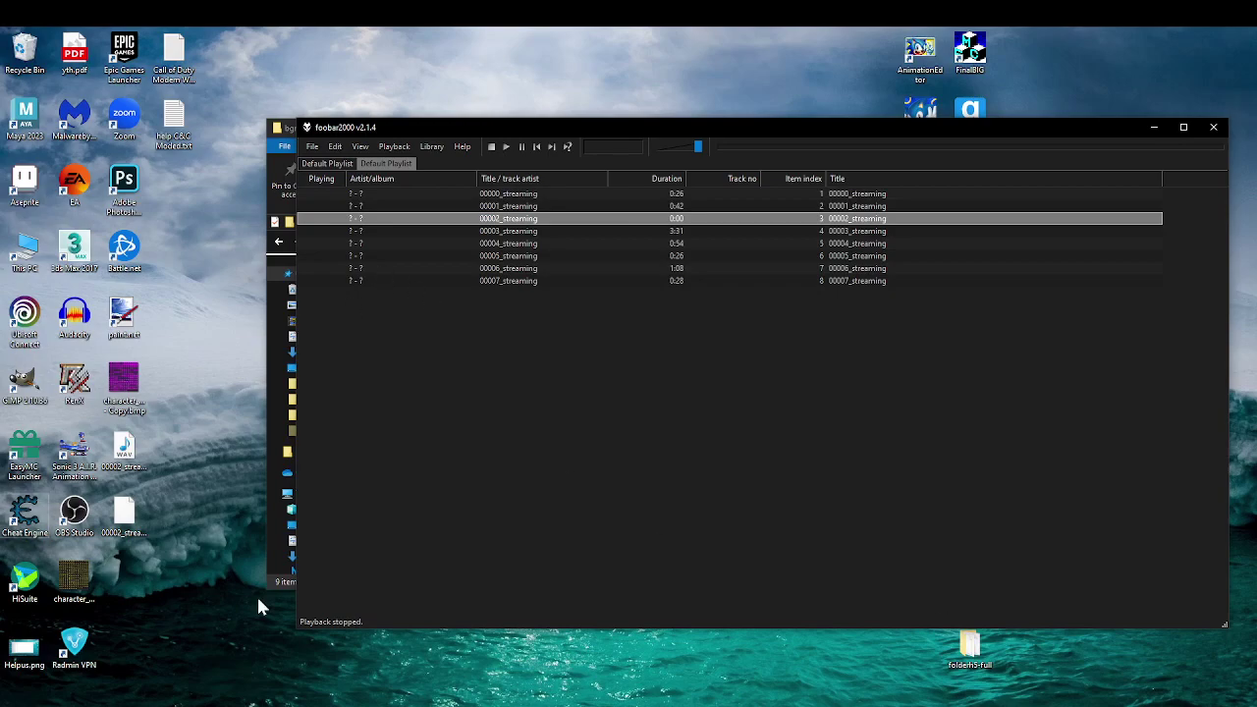
right_click(593, 216)
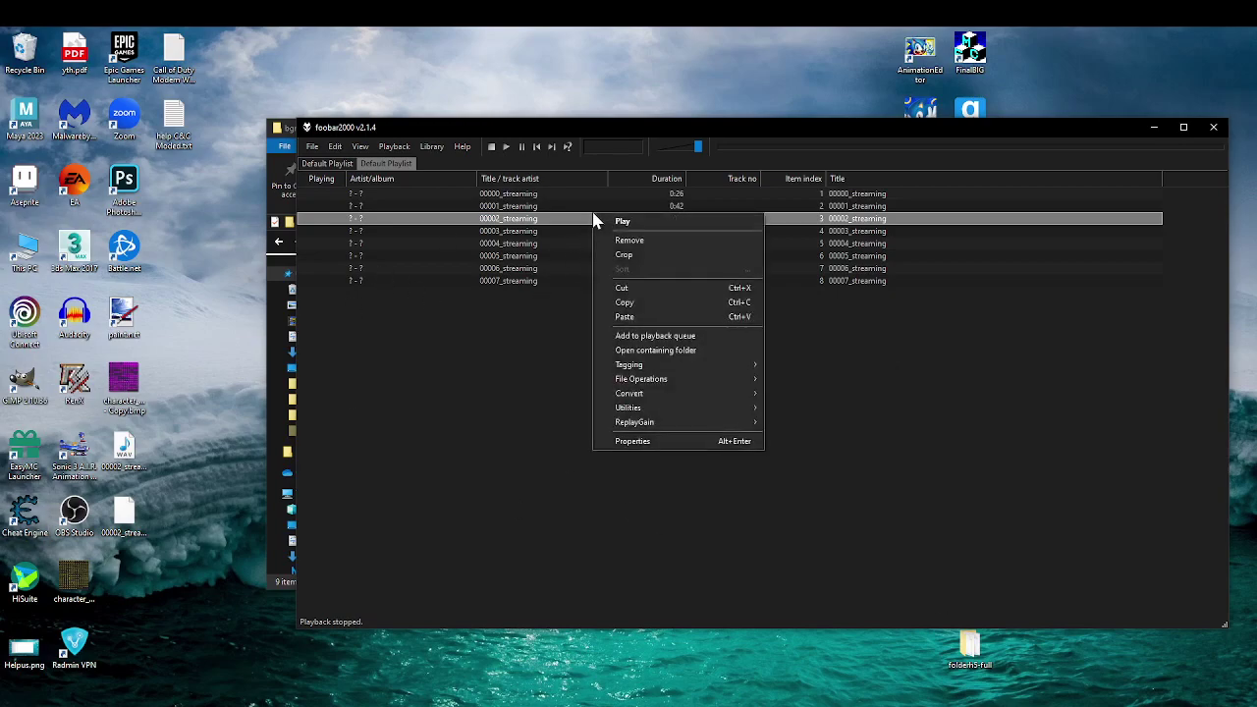
left_click_drag(558, 217, 542, 217)
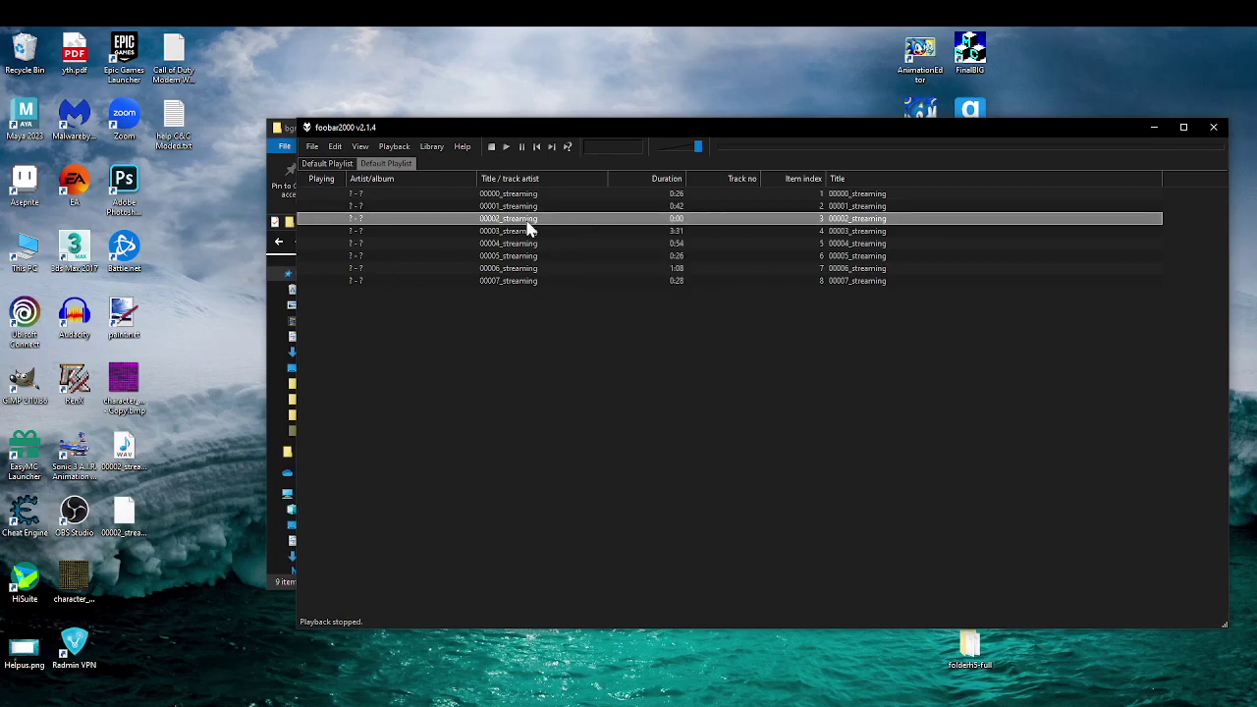
right_click(528, 227)
left_click_drag(473, 412, 235, 303)
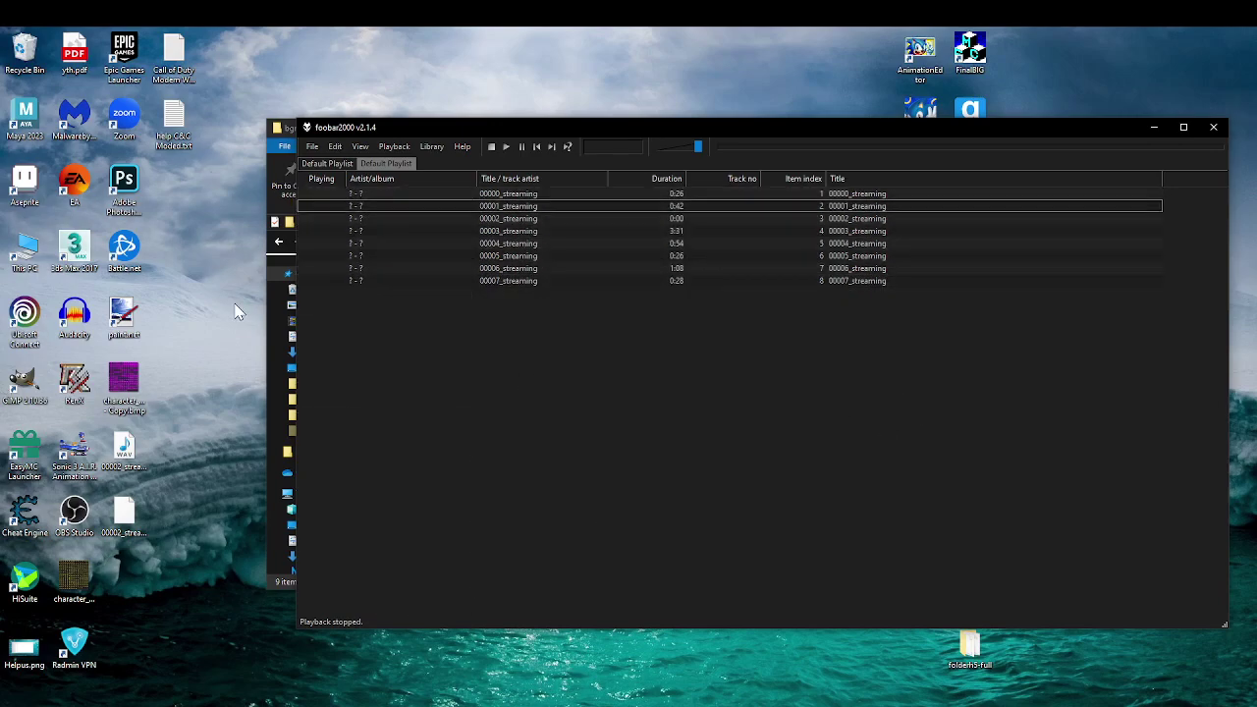
left_click(1213, 128)
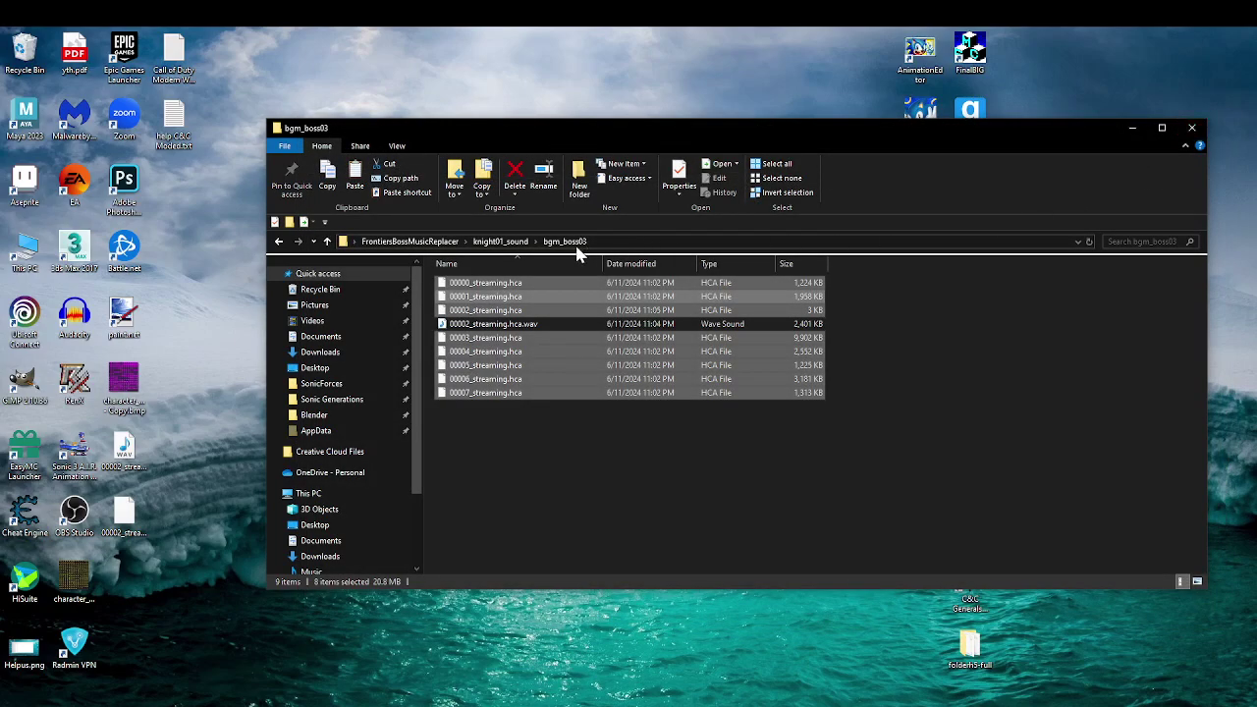
Step: Delete the knight01_sound folder from FrontiersBossMusicReplacer and switch to OBS Studio
left_click(500, 240)
left_click_drag(542, 28, 381, 45)
right_click(337, 31)
left_click(361, 65)
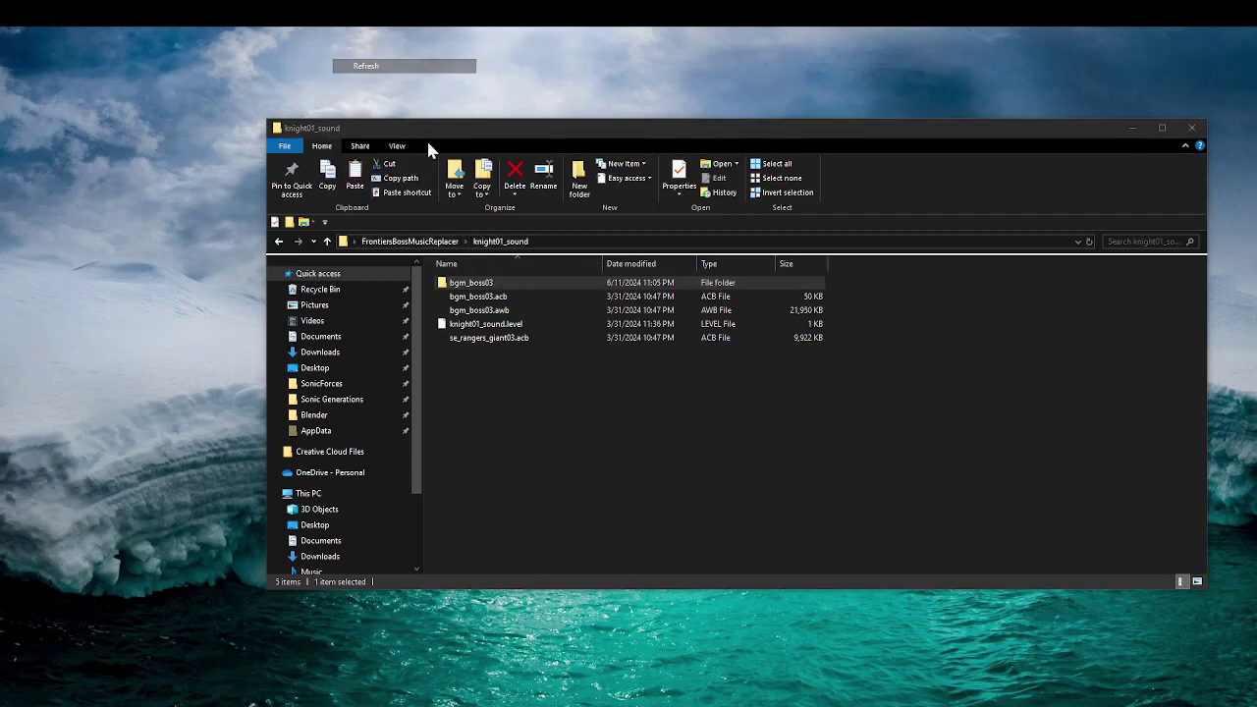
left_click(442, 242)
right_click(488, 282)
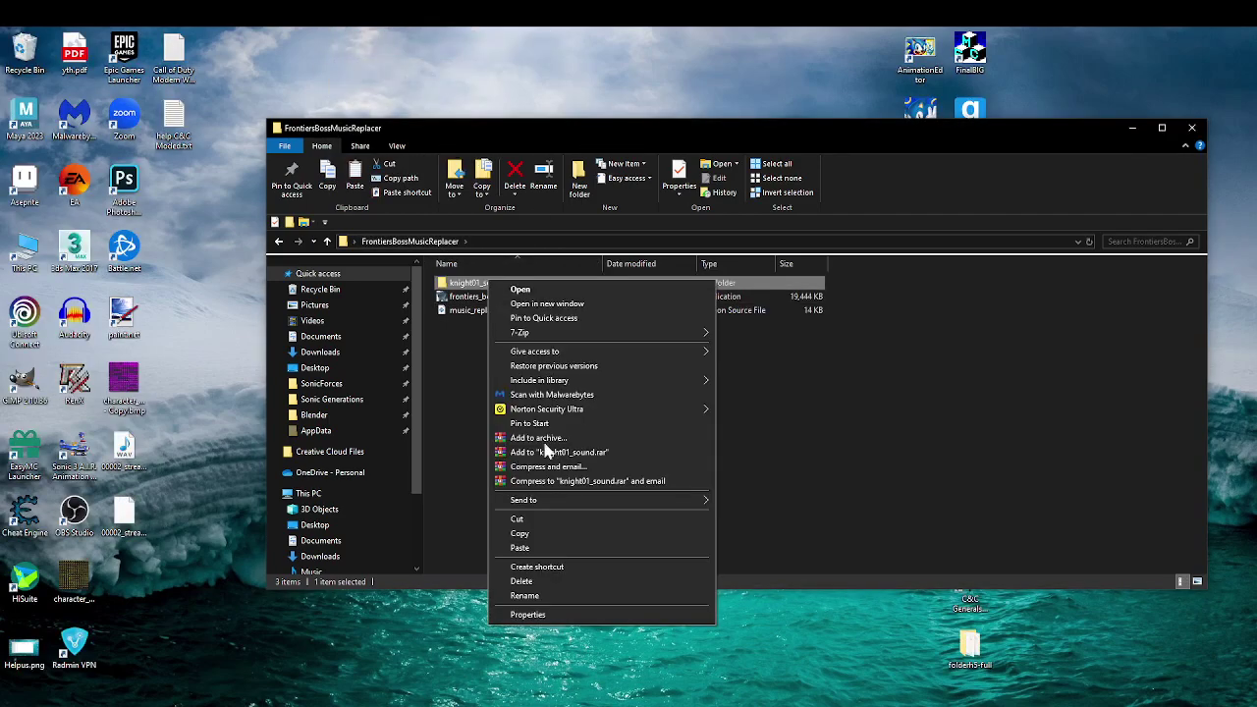
left_click(522, 581)
key("alt+Tab")
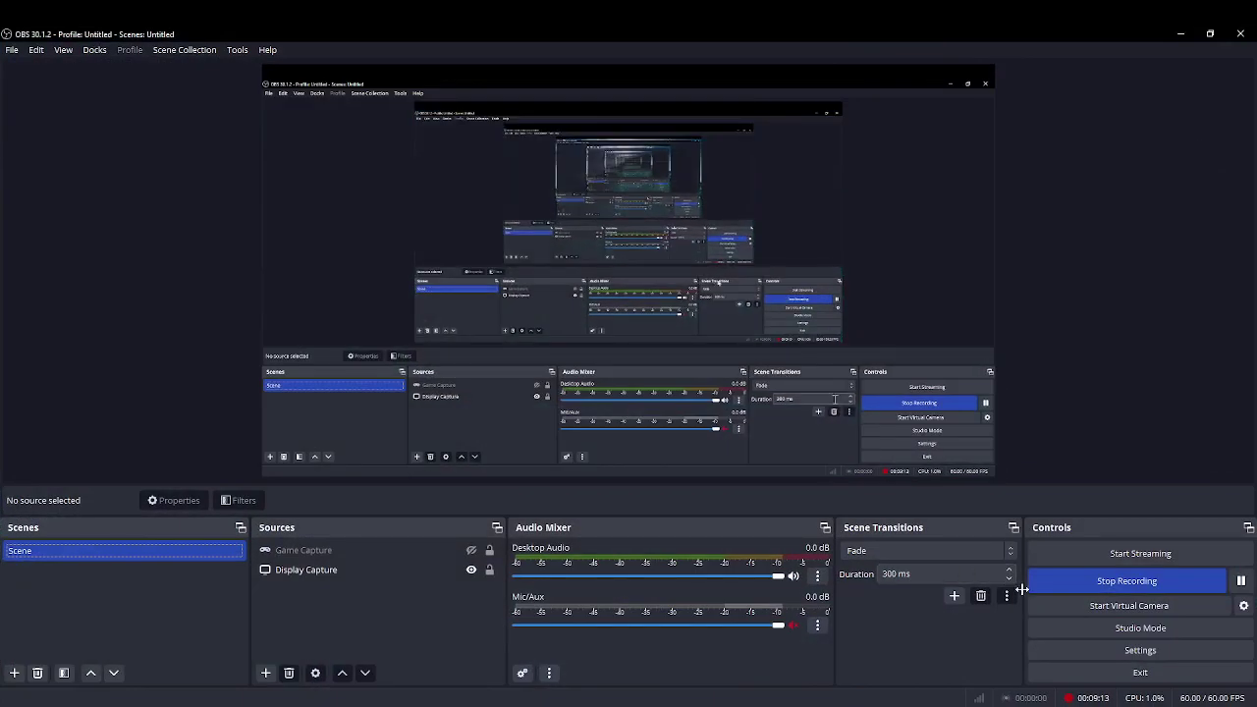